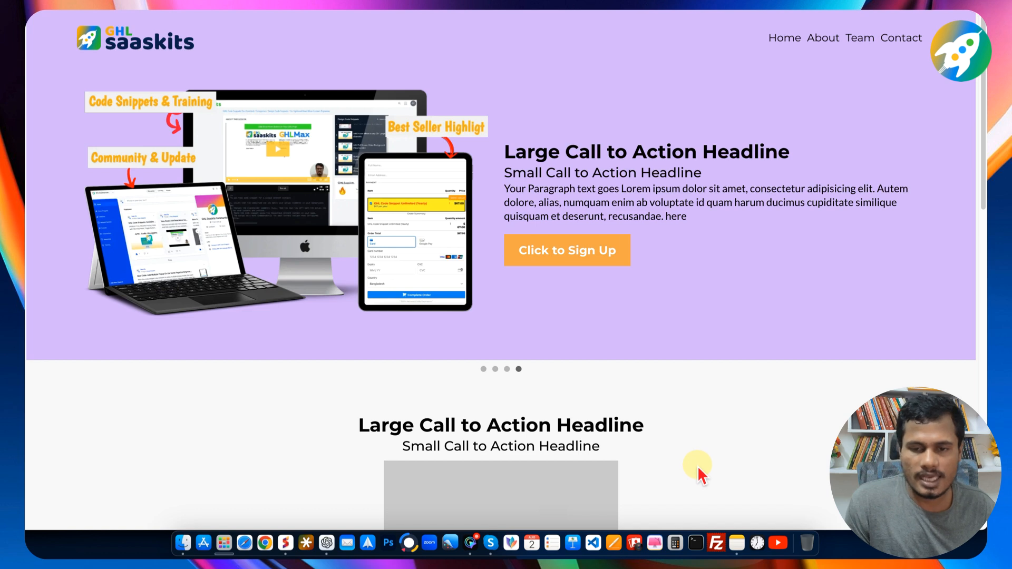
- Review the published slider page, and inspect the existing slide sections and the Slide 1 and Slide 2 settings in the page builder
scroll(699, 469, "down", 6)
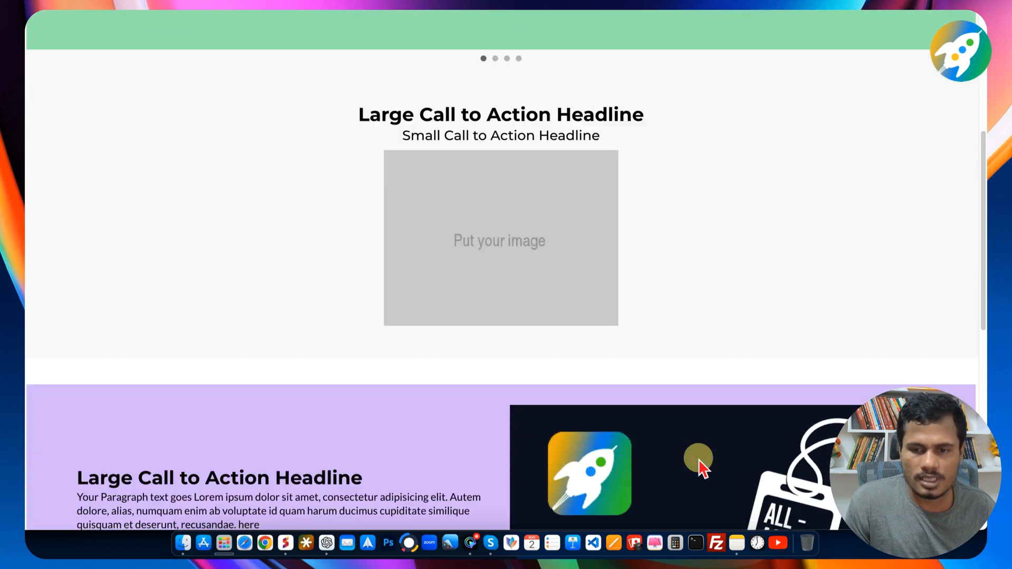
scroll(699, 464, "down", 7)
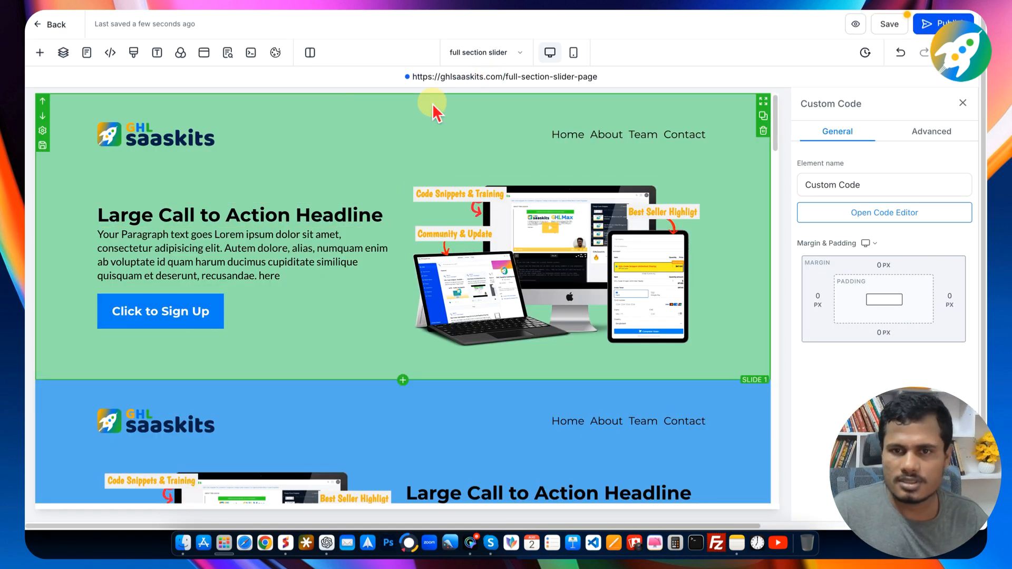
scroll(334, 211, "down", 10)
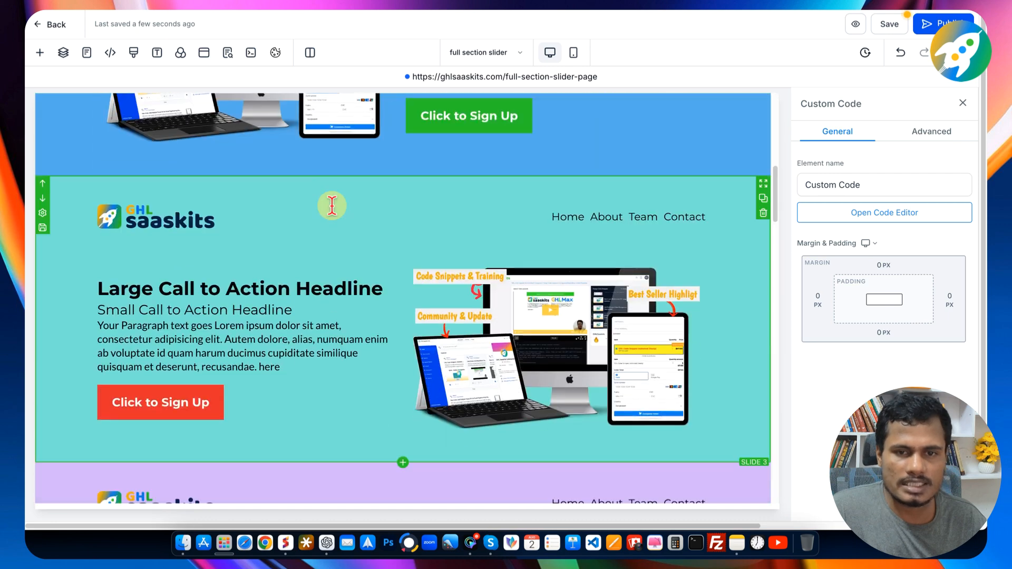
scroll(334, 240, "down", 8)
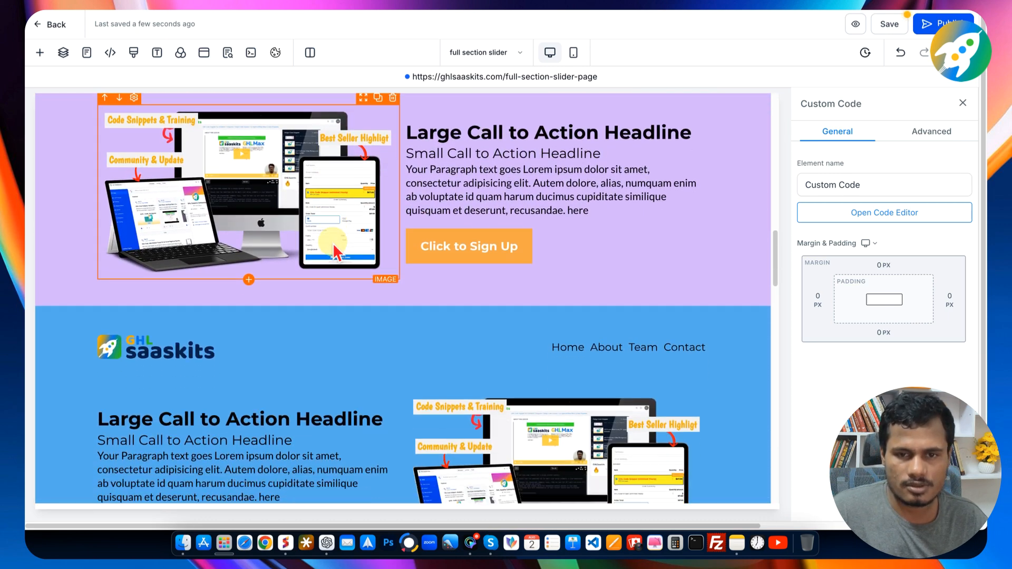
scroll(340, 290, "down", 3)
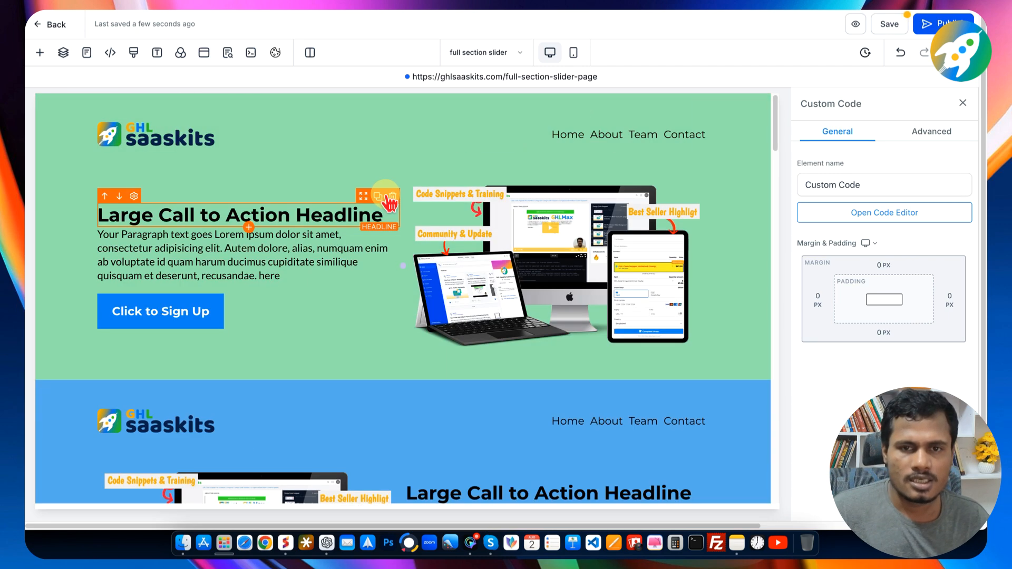
left_click(381, 102)
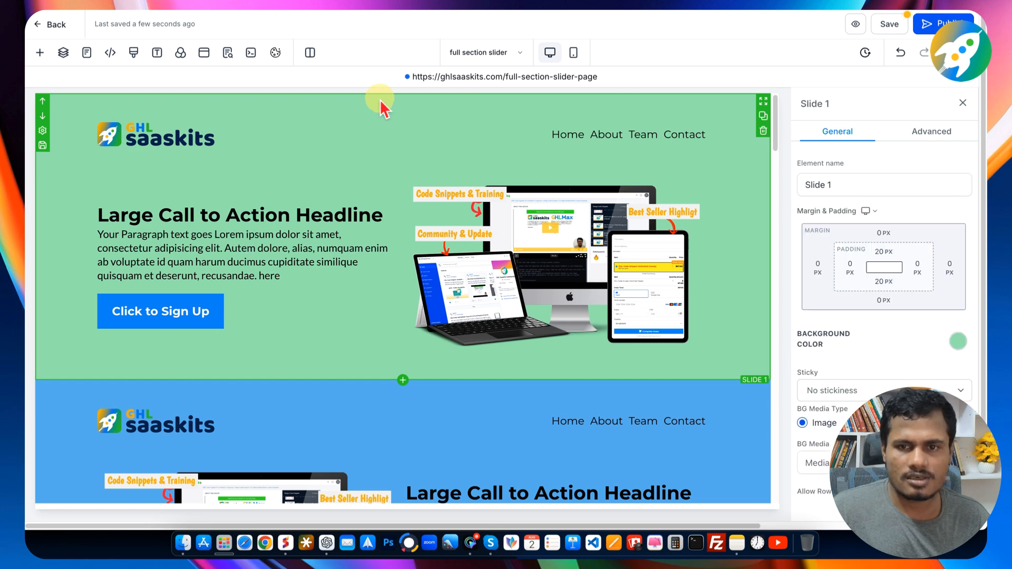
scroll(301, 332, "down", 2)
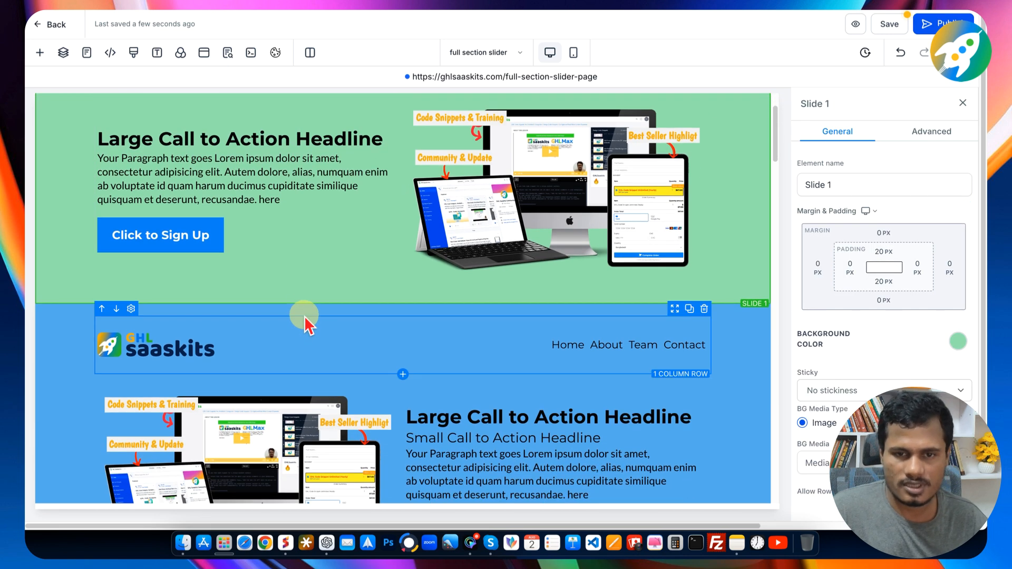
left_click(308, 312)
scroll(316, 285, "down", 9)
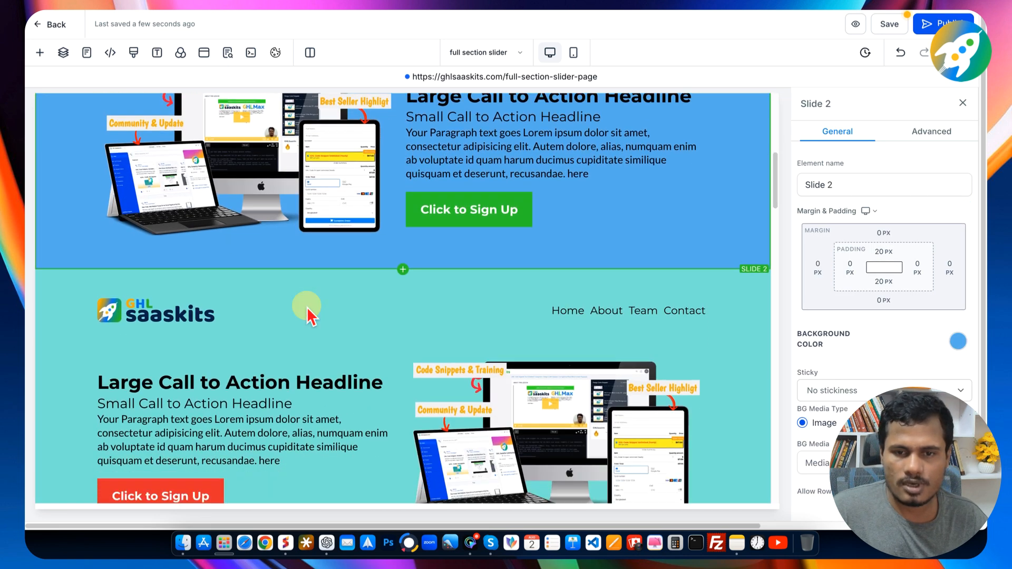
scroll(322, 257, "down", 15)
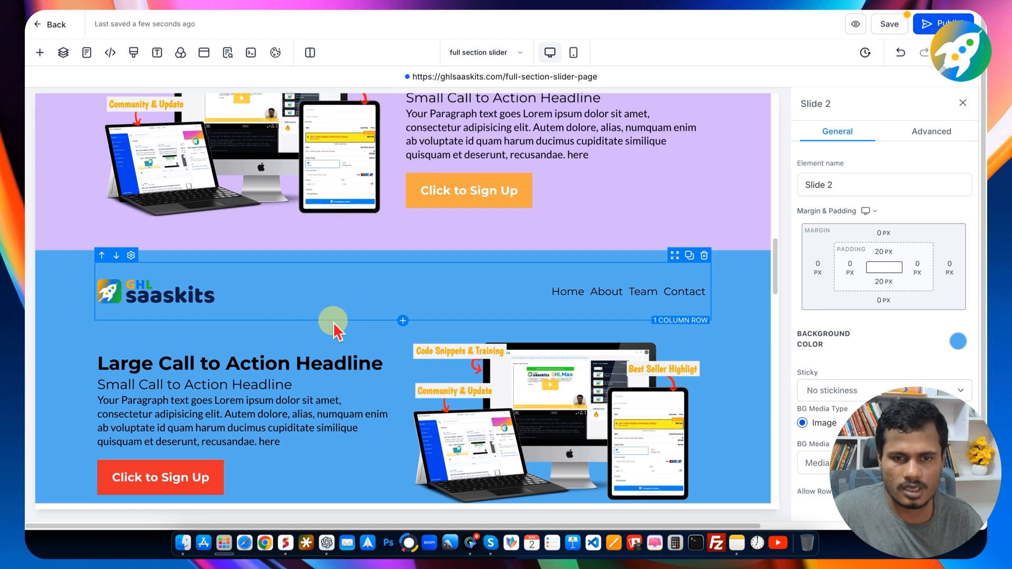
- Add a new section directly below the Slide 5 section and insert a two-column row in it
scroll(333, 322, "down", 2)
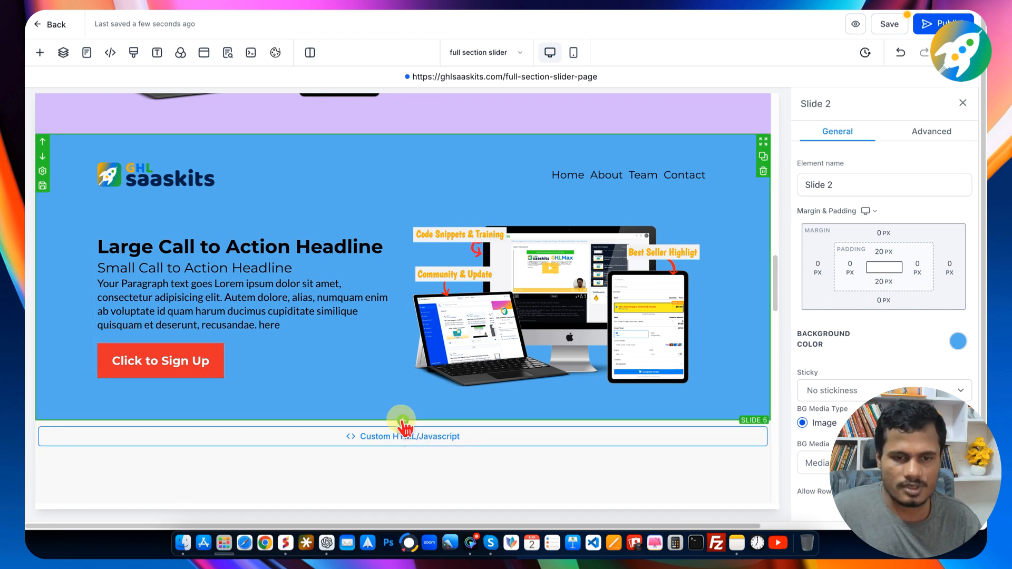
left_click(403, 422)
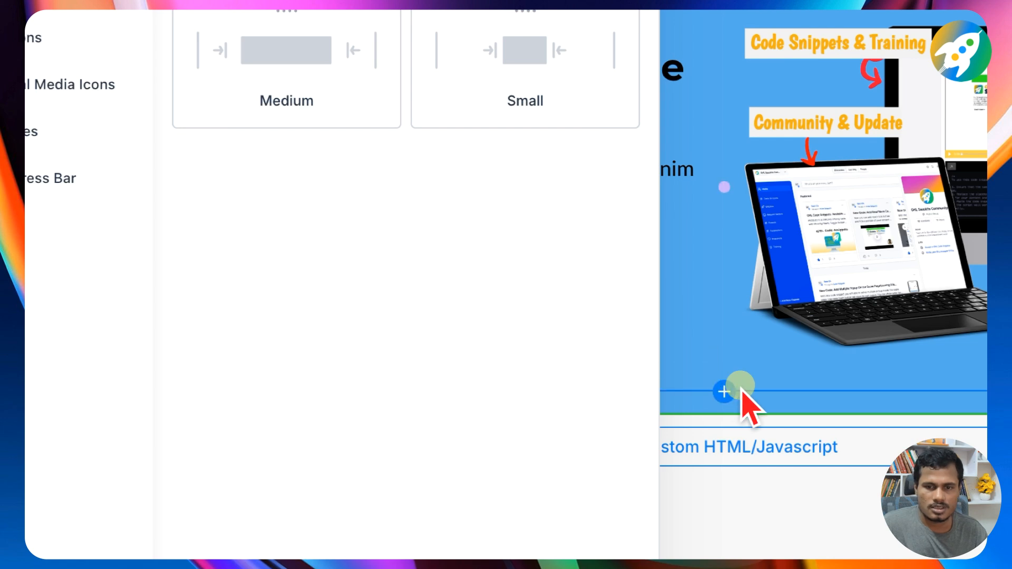
left_click(309, 151)
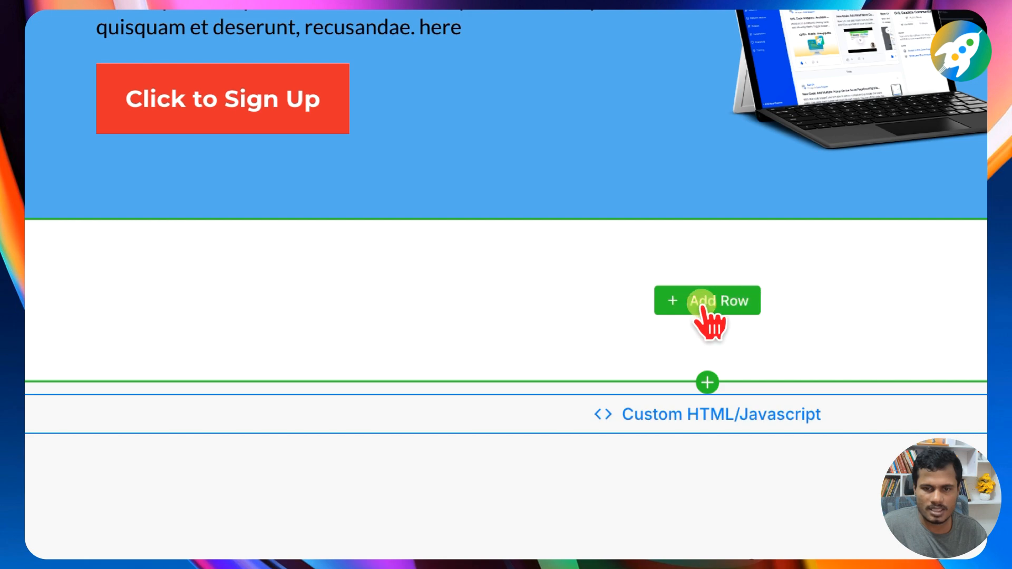
left_click(724, 302)
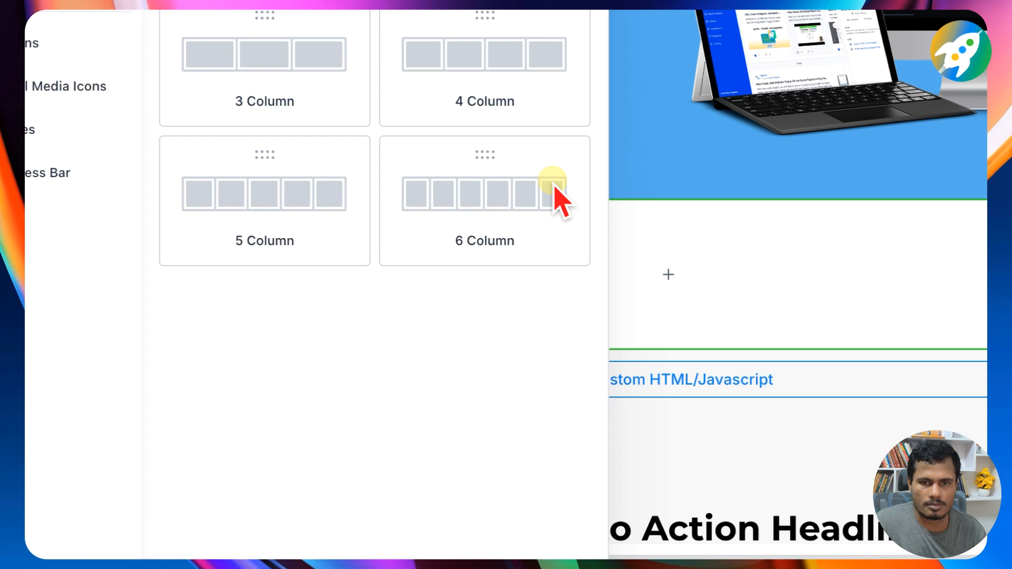
left_click(606, 568)
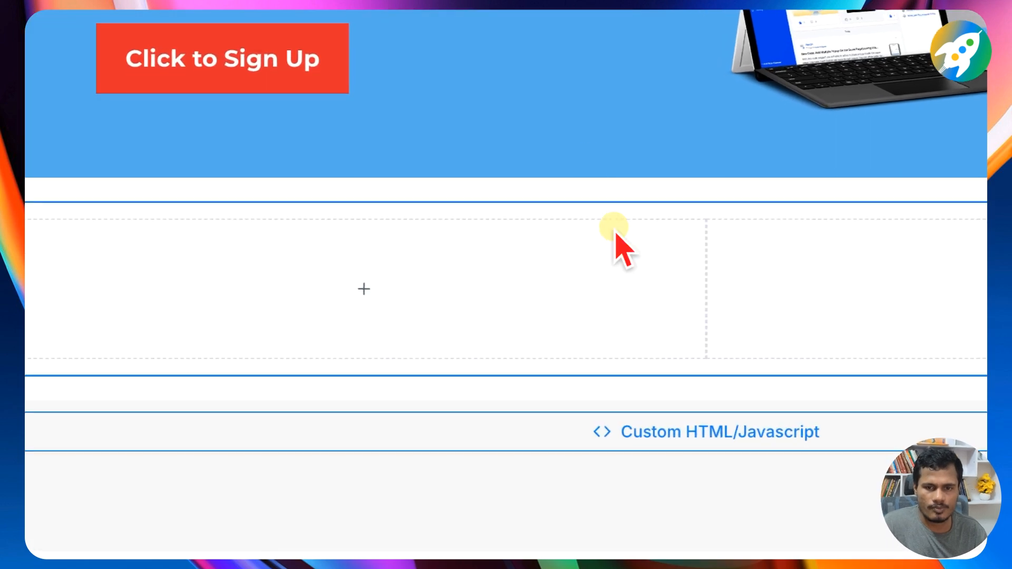
- Add a headline, a sub-headline and a paragraph, one below the other, to the first column of the new row
left_click(371, 298)
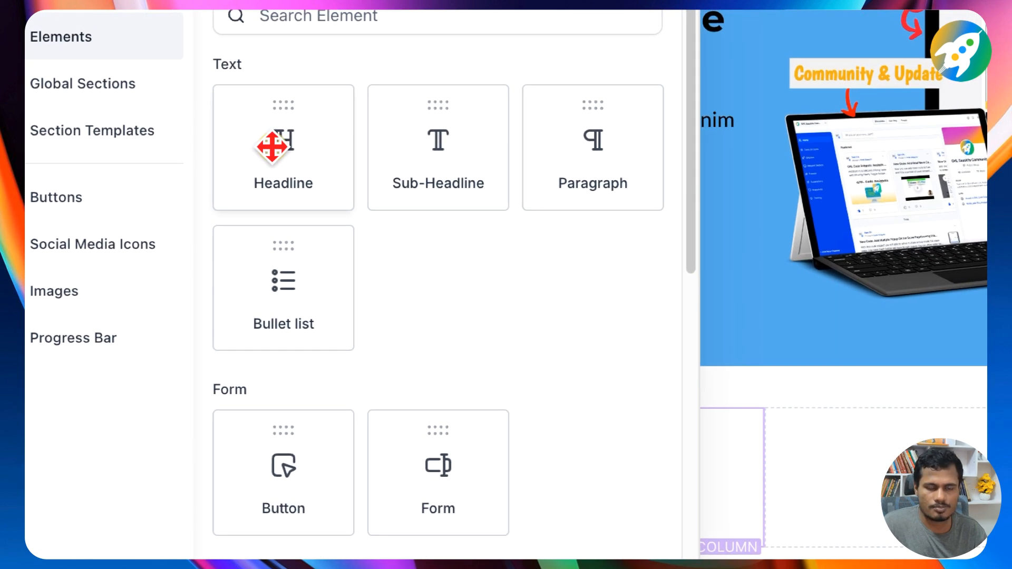
left_click(275, 147)
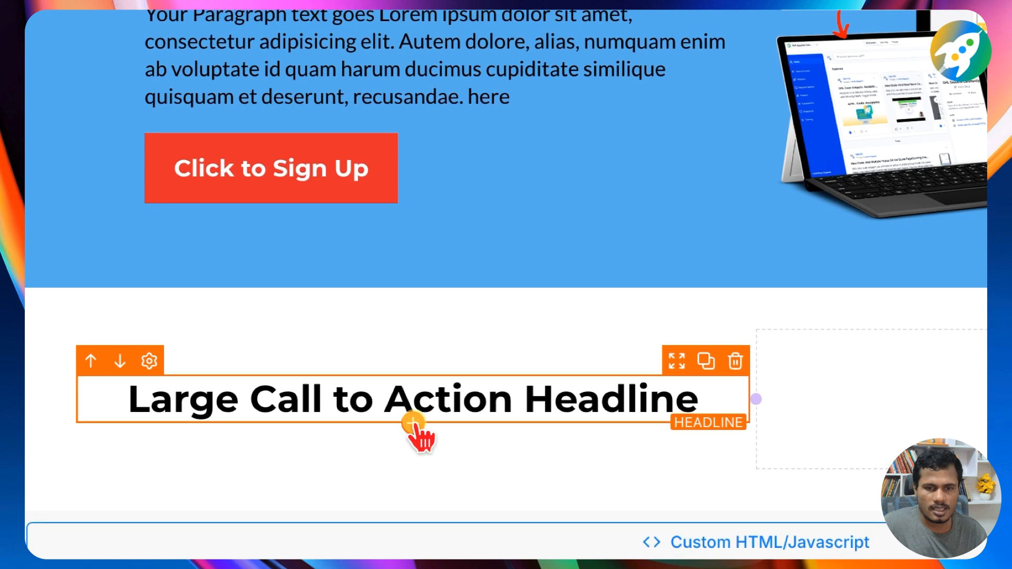
left_click(413, 425)
left_click(418, 152)
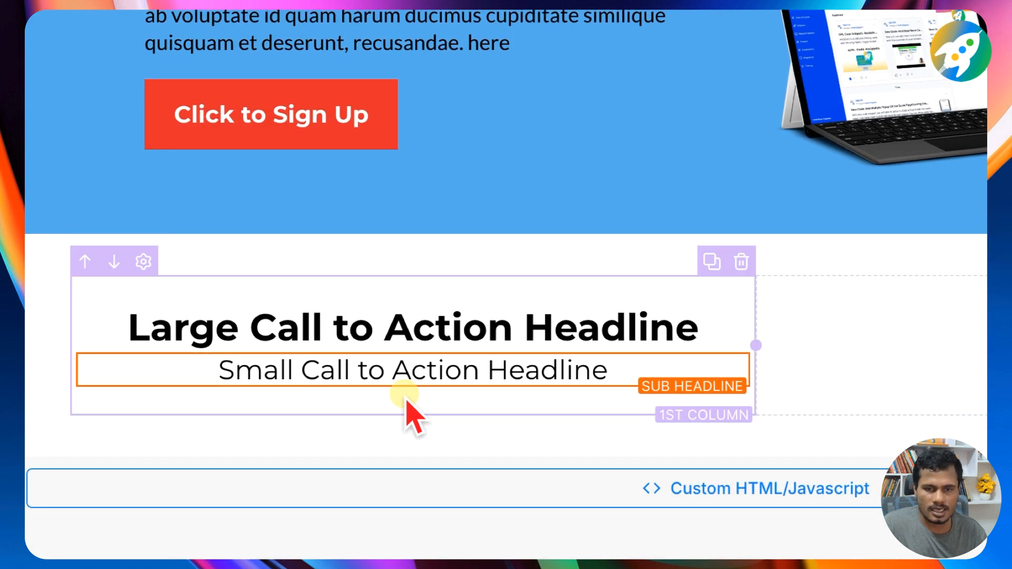
left_click(413, 387)
left_click(581, 136)
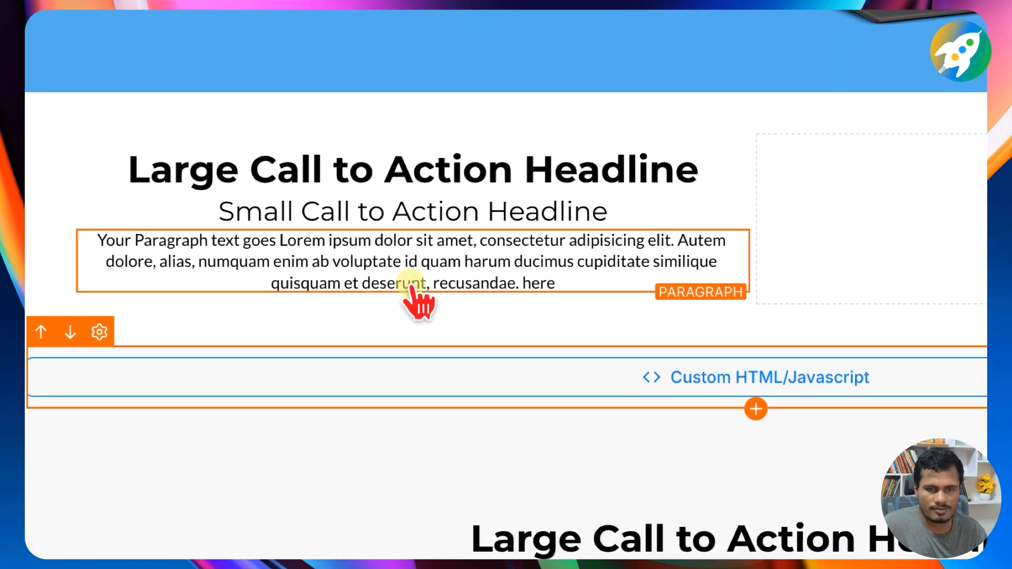
- Add a button below the new paragraph and increase the button's top margin
left_click(413, 291)
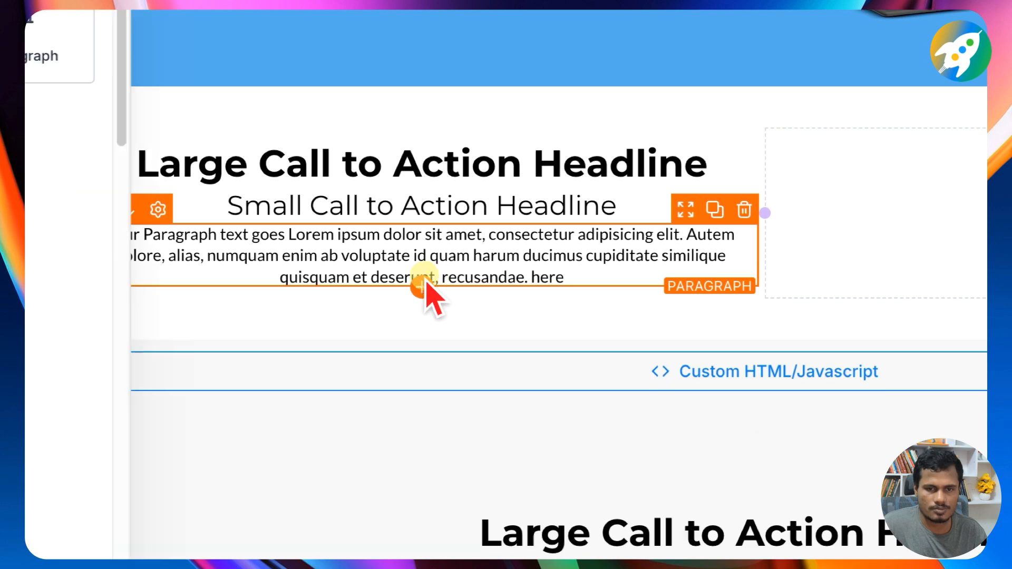
scroll(309, 290, "down", 3)
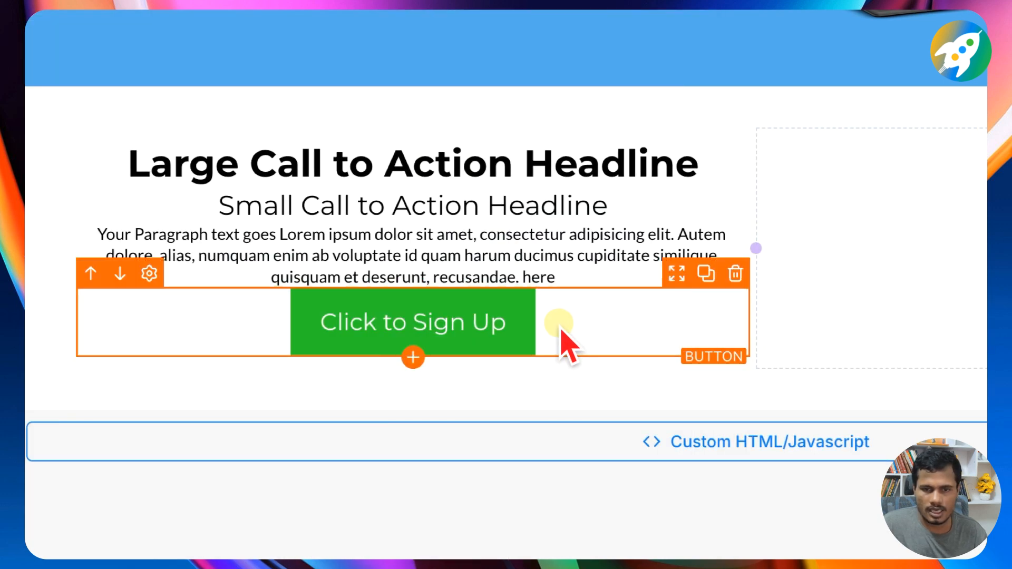
scroll(845, 228, "down", 15)
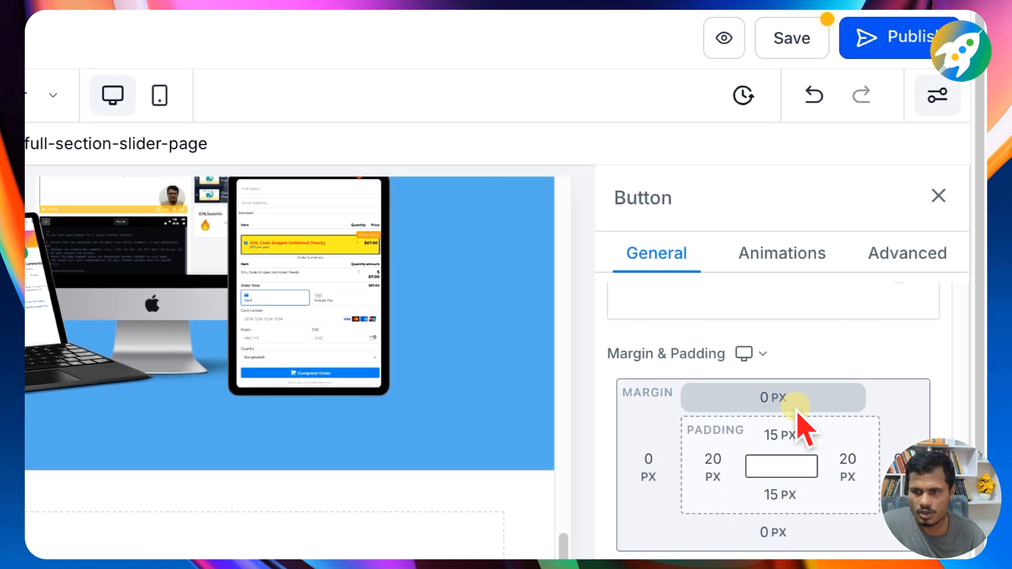
left_click(778, 411)
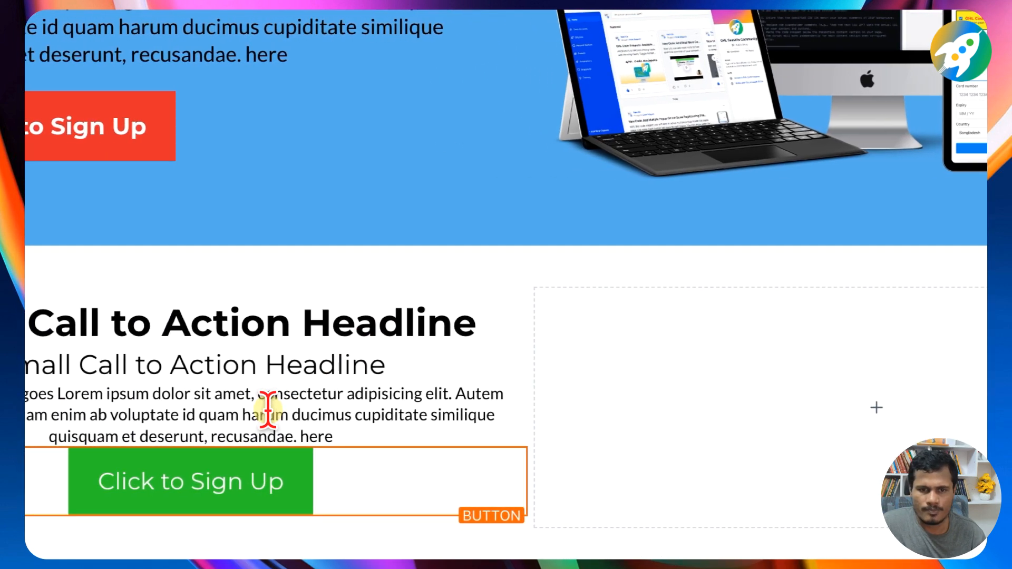
- Set the new paragraph's font size to 18 px and align its text left
left_click(268, 413)
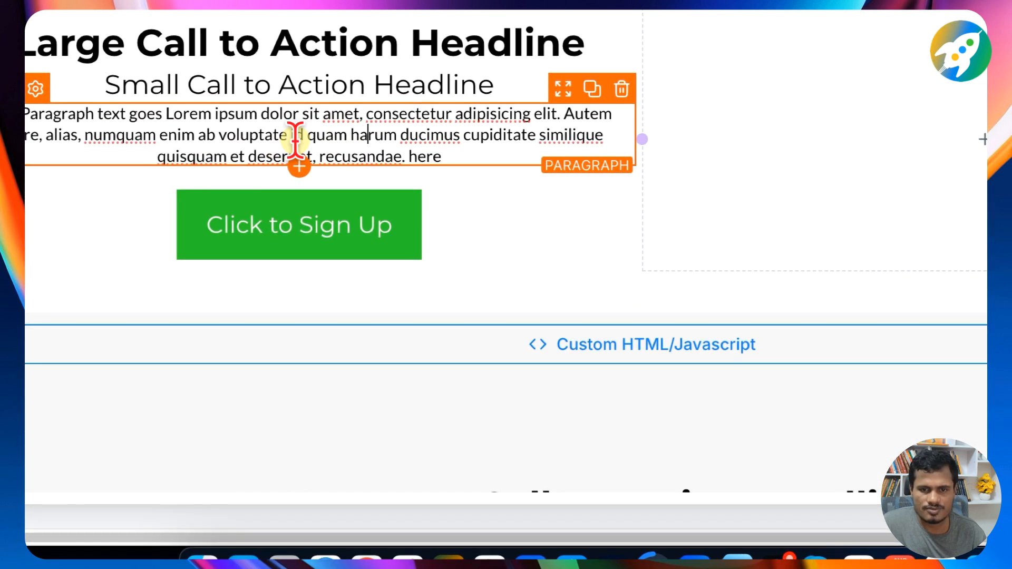
scroll(906, 196, "up", 10)
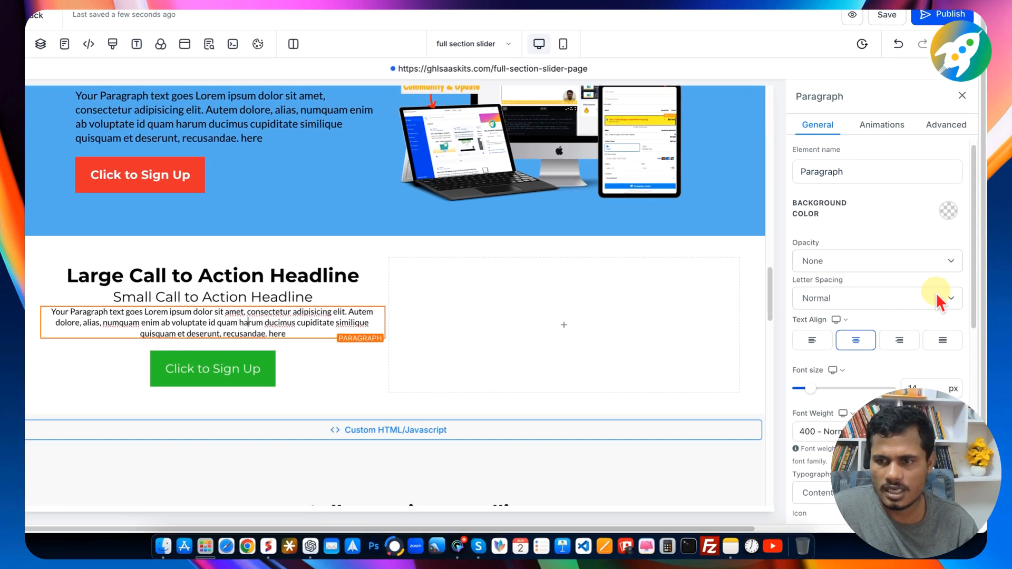
left_click(937, 390)
key("Up")
key("Up")
key("Up")
key("Up")
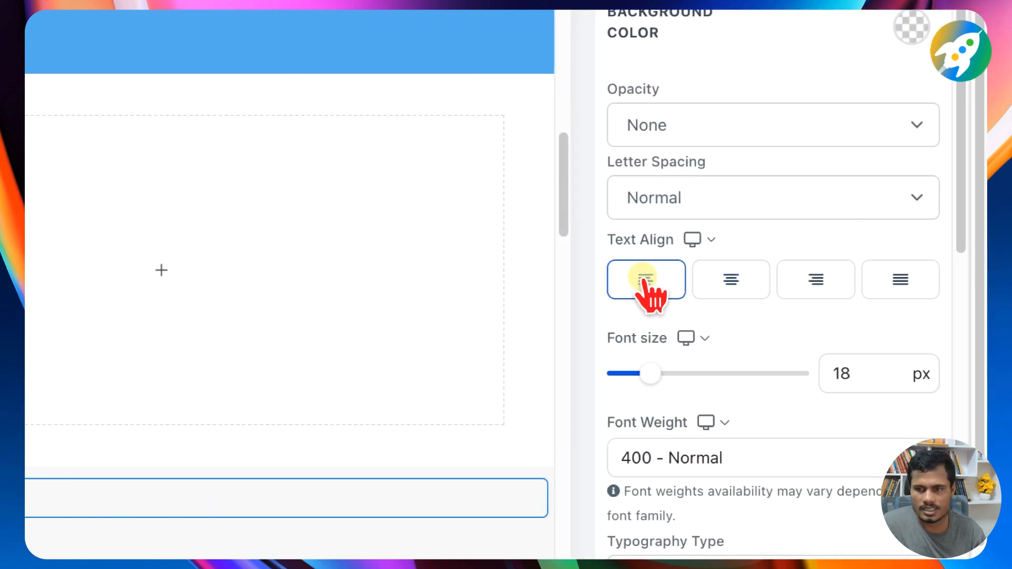
- Align the new section's sub-headline and headline left
left_click(531, 187)
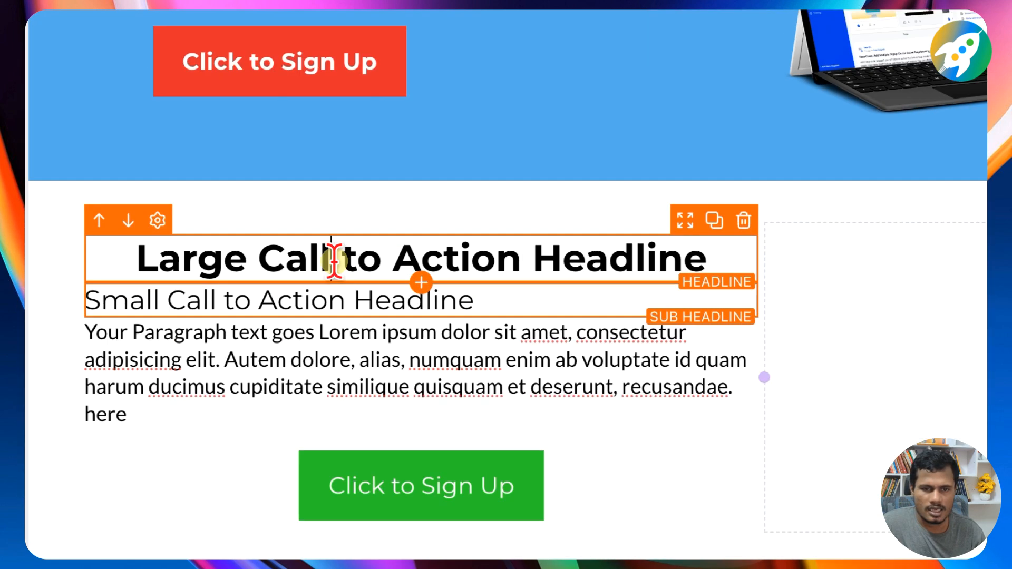
left_click(332, 260)
left_click_drag(153, 423, 724, 425)
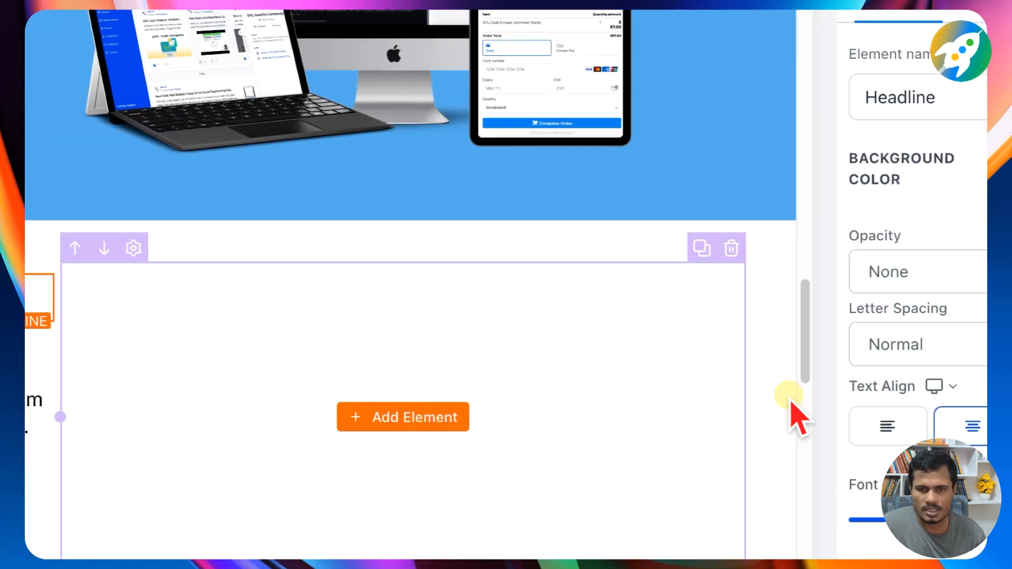
left_click(888, 426)
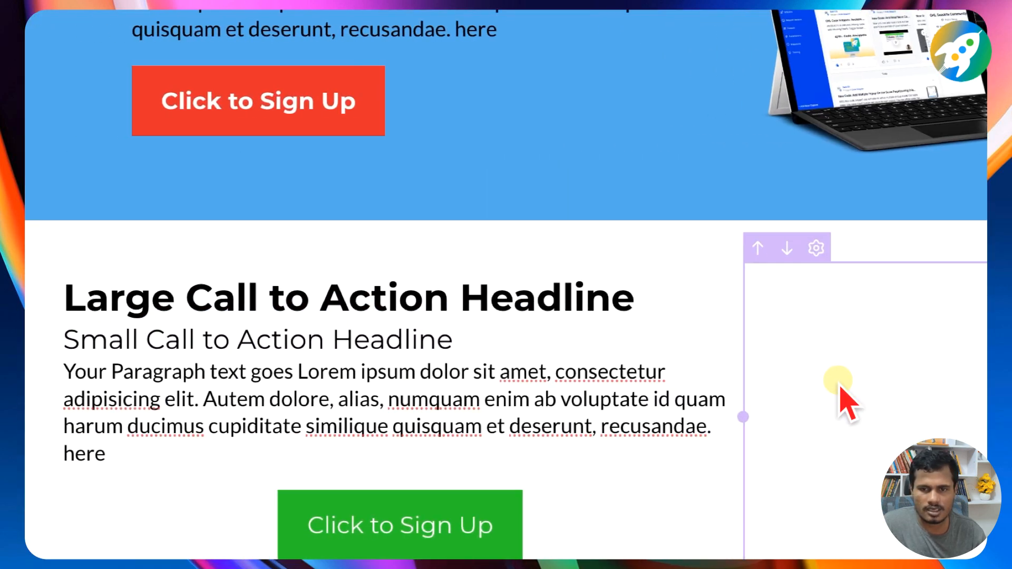
left_click(370, 299)
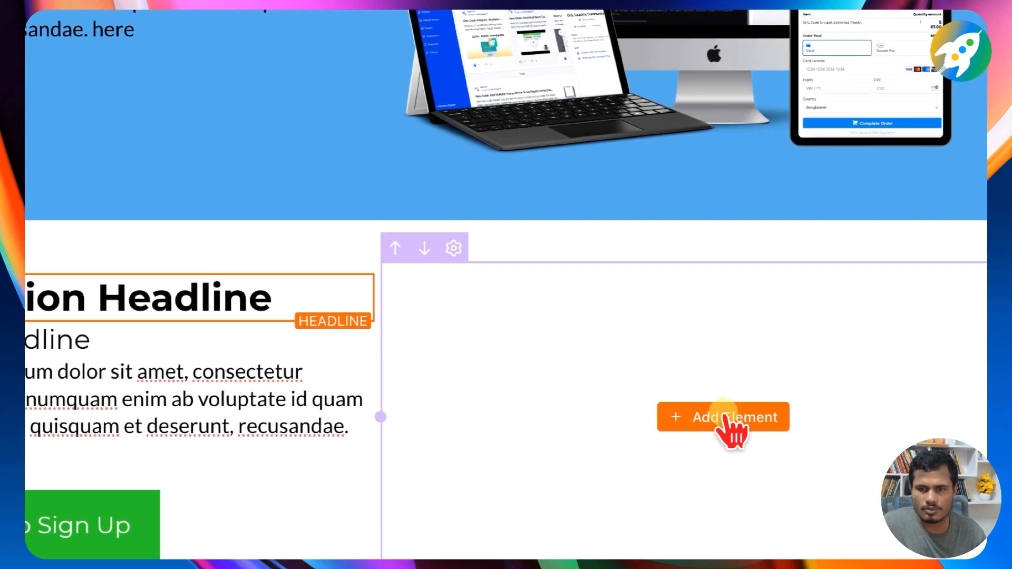
- Add an Image element to the empty second column of the new row
left_click(728, 417)
scroll(260, 414, "down", 3)
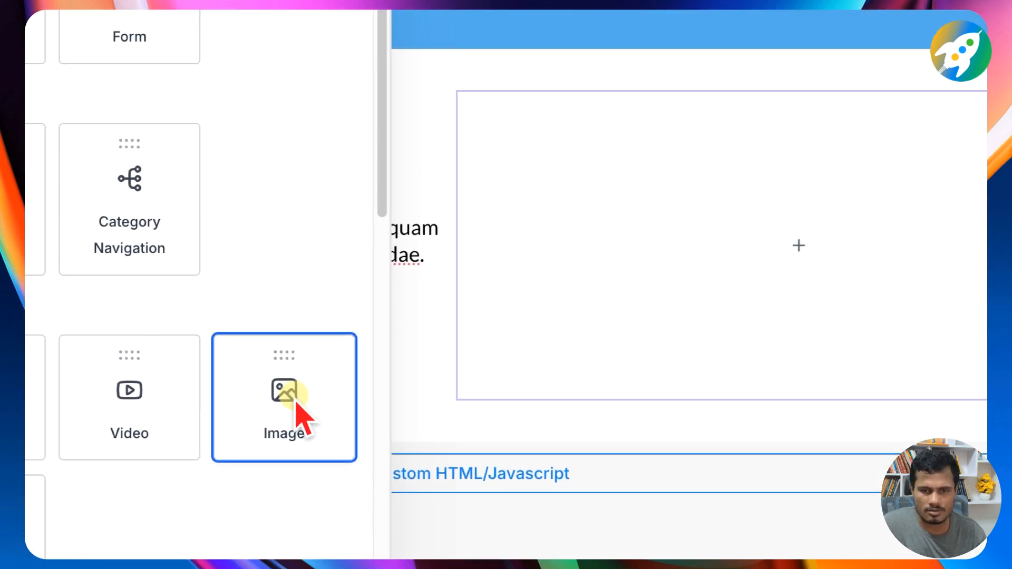
left_click(295, 398)
- Replace the placeholder image with the "Ask for reviews in 1 click" graphic from the media storage
scroll(766, 329, "down", 2)
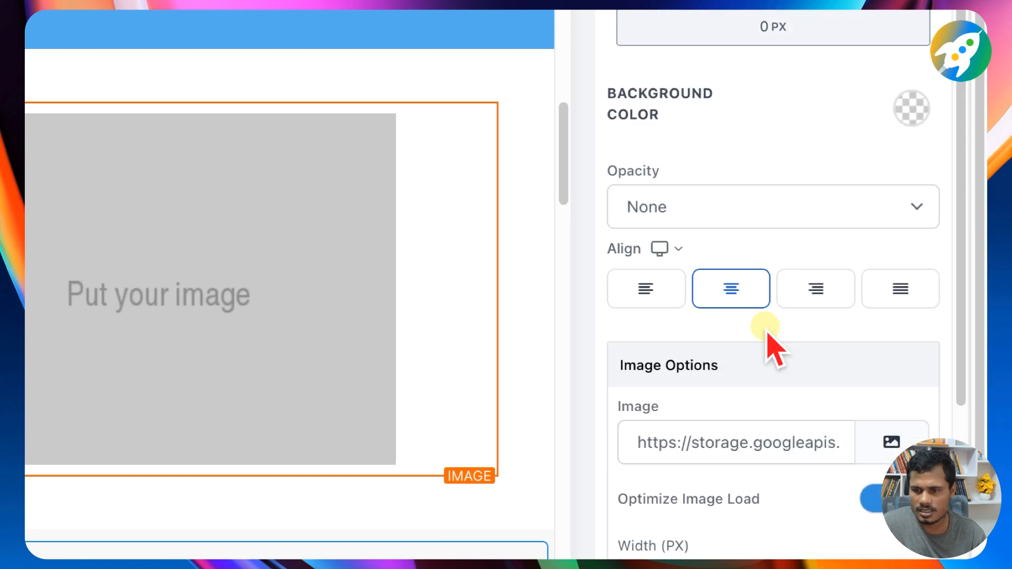
scroll(768, 338, "down", 3)
left_click(892, 286)
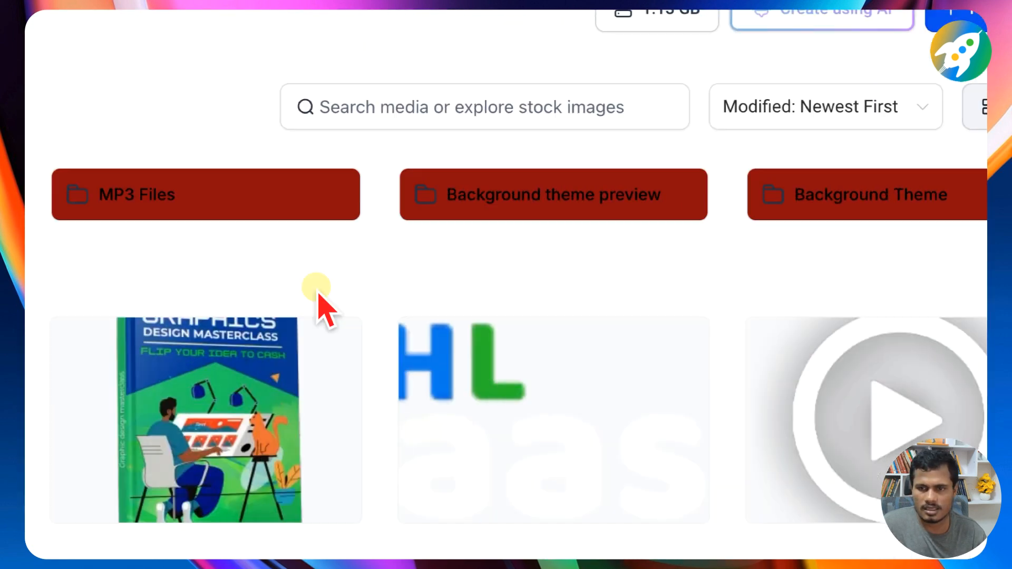
scroll(647, 401, "down", 1)
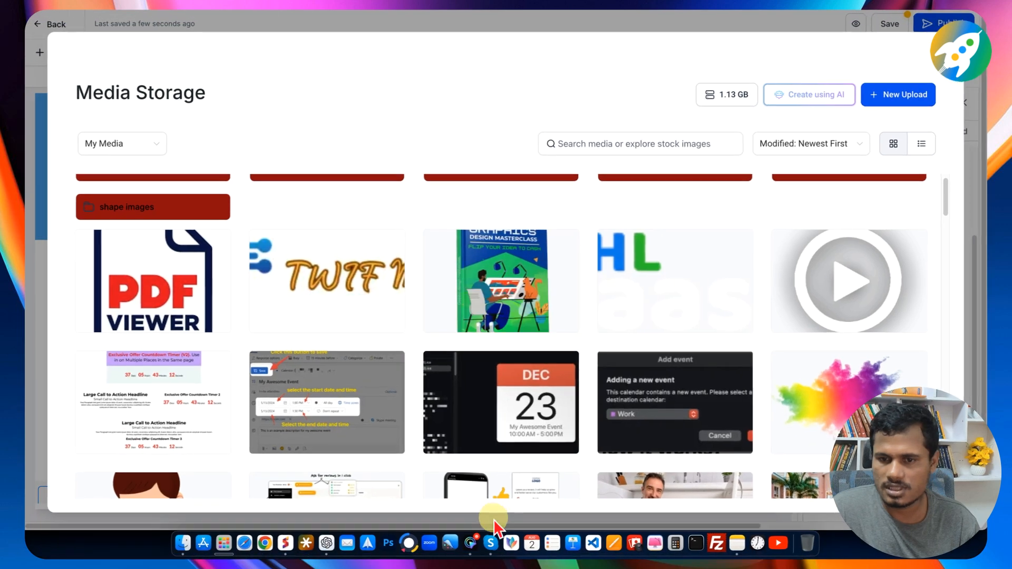
scroll(315, 401, "down", 5)
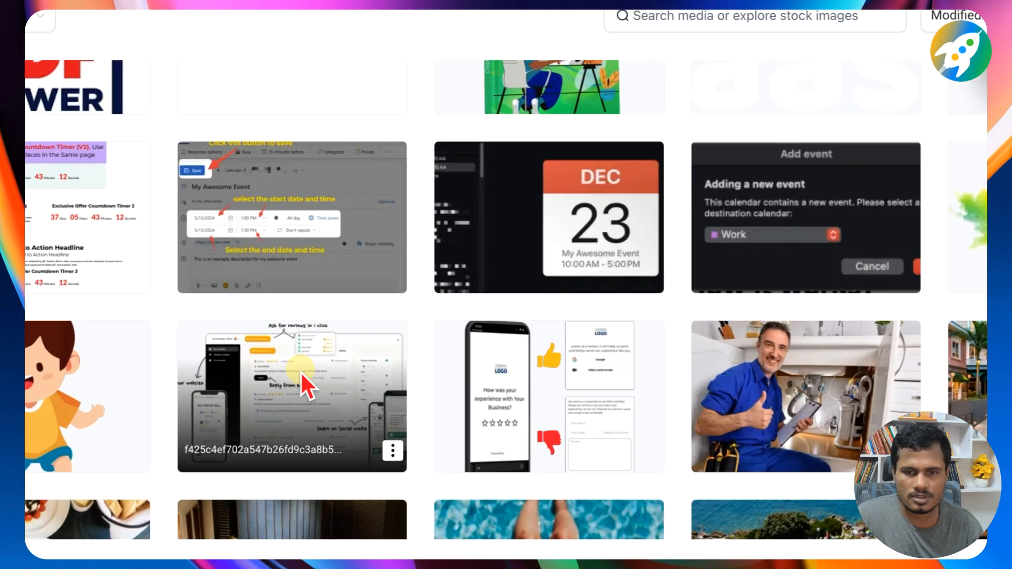
left_click(334, 387)
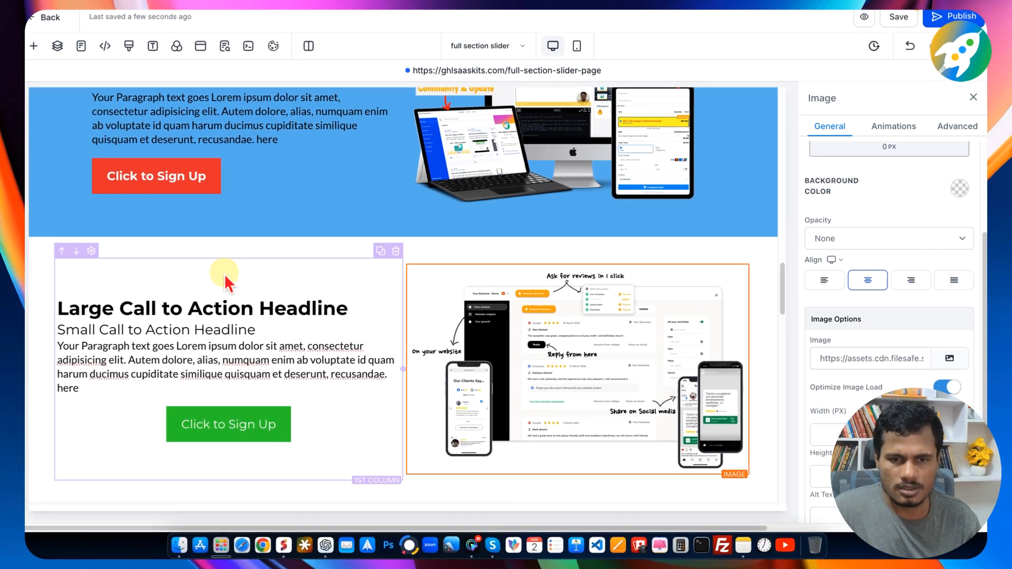
- Reduce the overall width of the new section's two-column row so its content sits further from the page edges
scroll(227, 276, "down", 2)
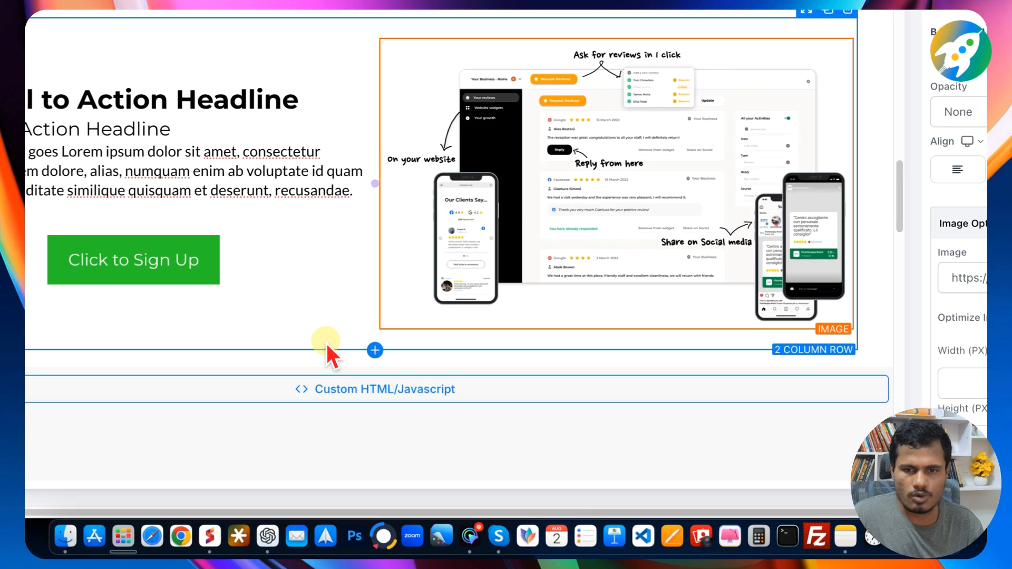
left_click(764, 421)
left_click(908, 414)
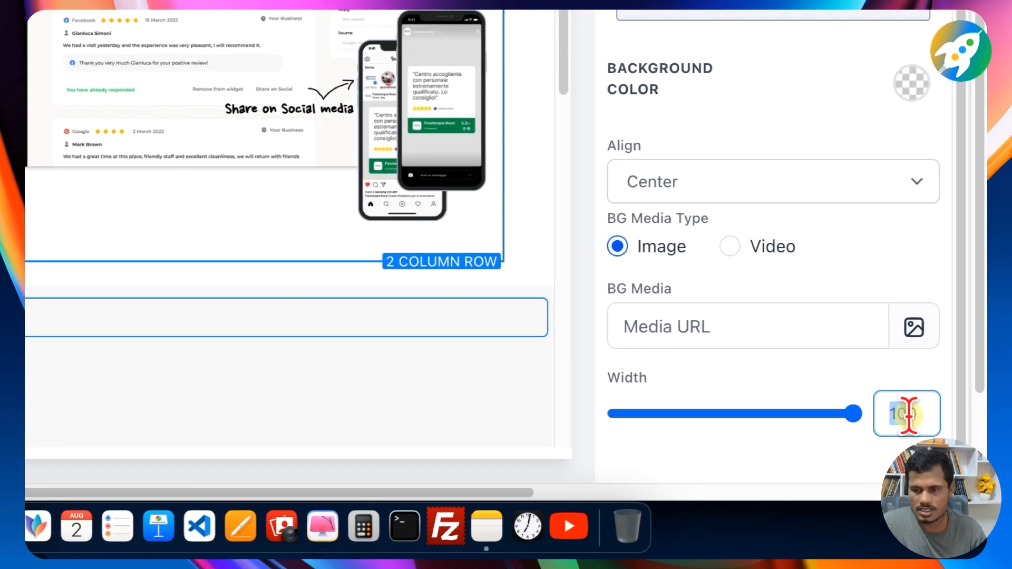
type("9")
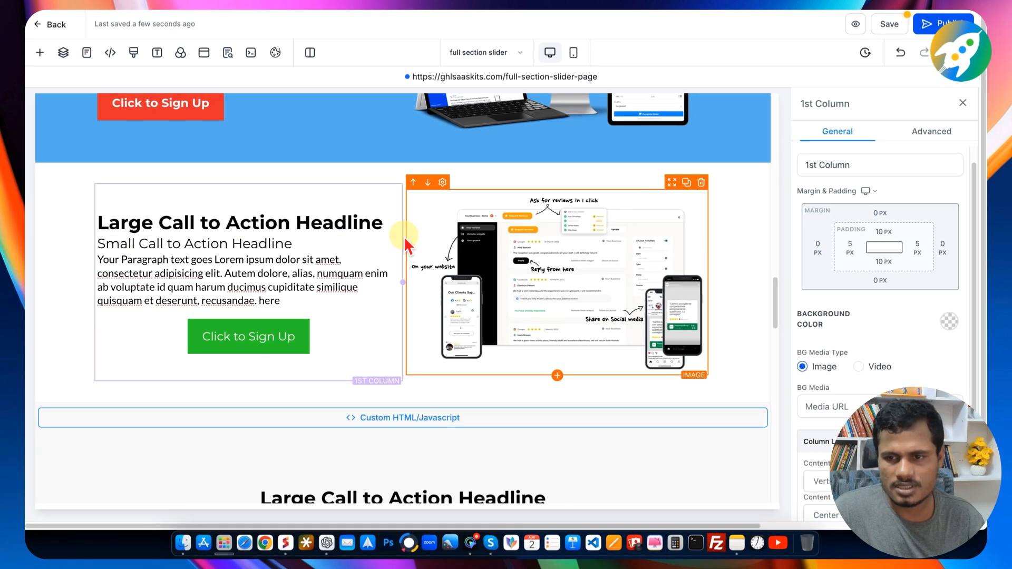
- Set the new row's first column right margin and second column left margin to 20 px
left_click(947, 248)
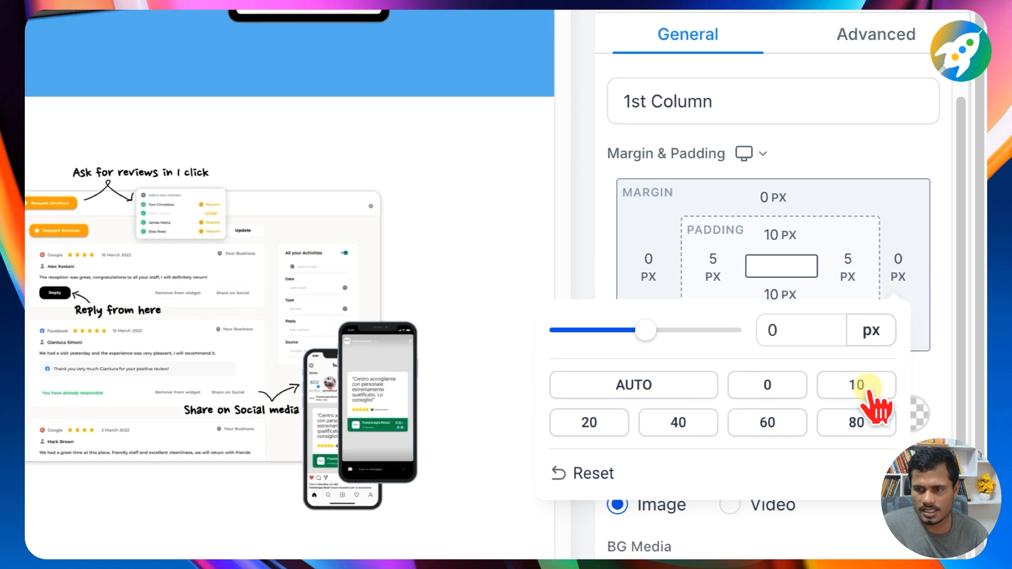
left_click(587, 422)
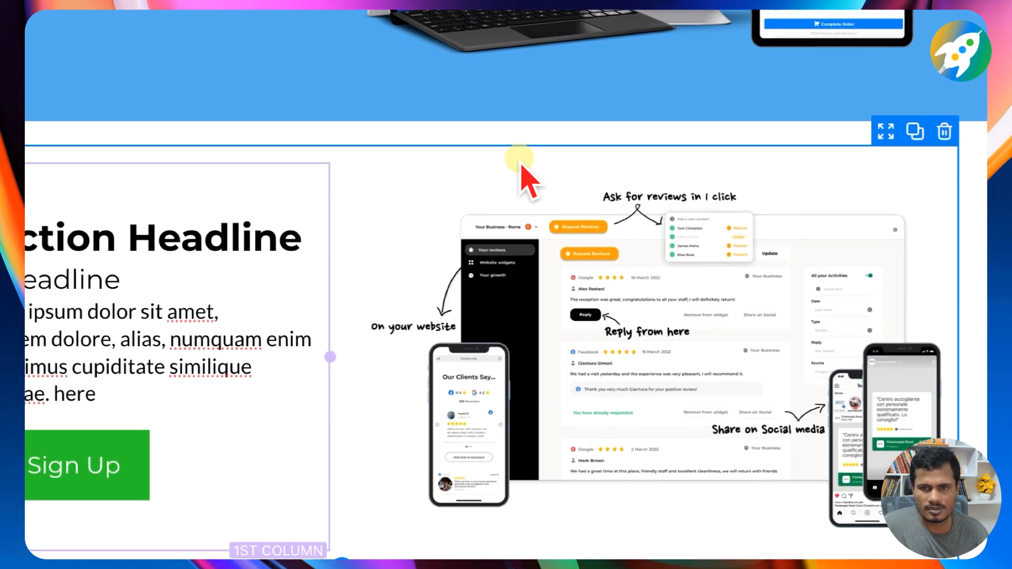
left_click(532, 153)
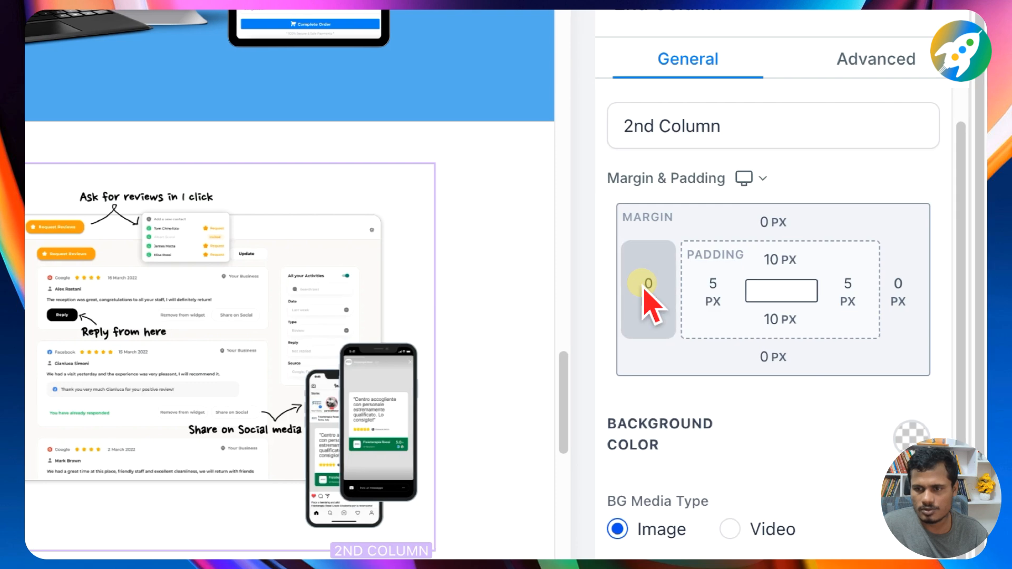
left_click(769, 308)
left_click(517, 424)
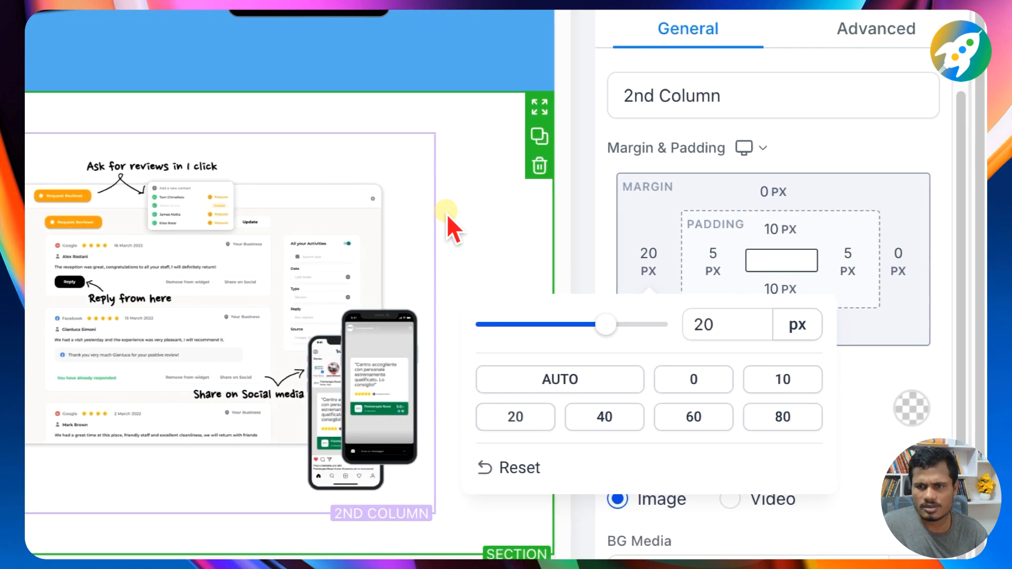
left_click(448, 215)
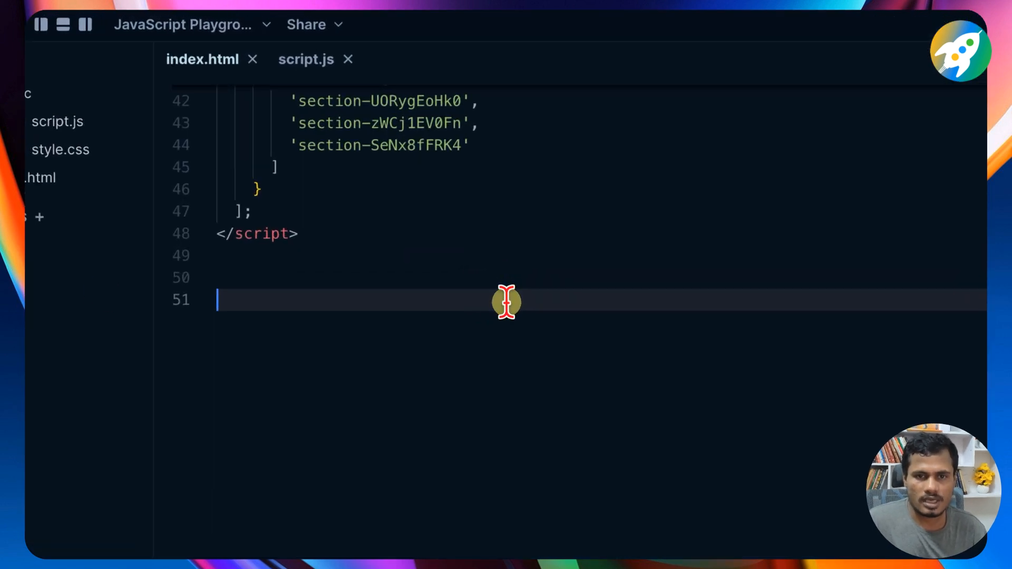
- Select the first slider placeholder comment and its slider and dots container divs in index.html of the code playground
scroll(369, 200, "up", 15)
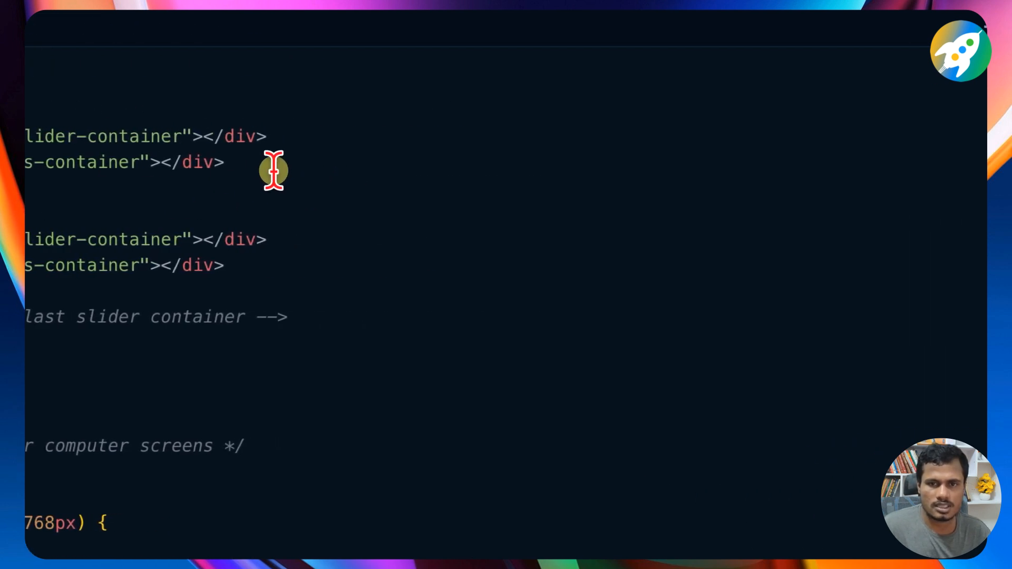
left_click(272, 165)
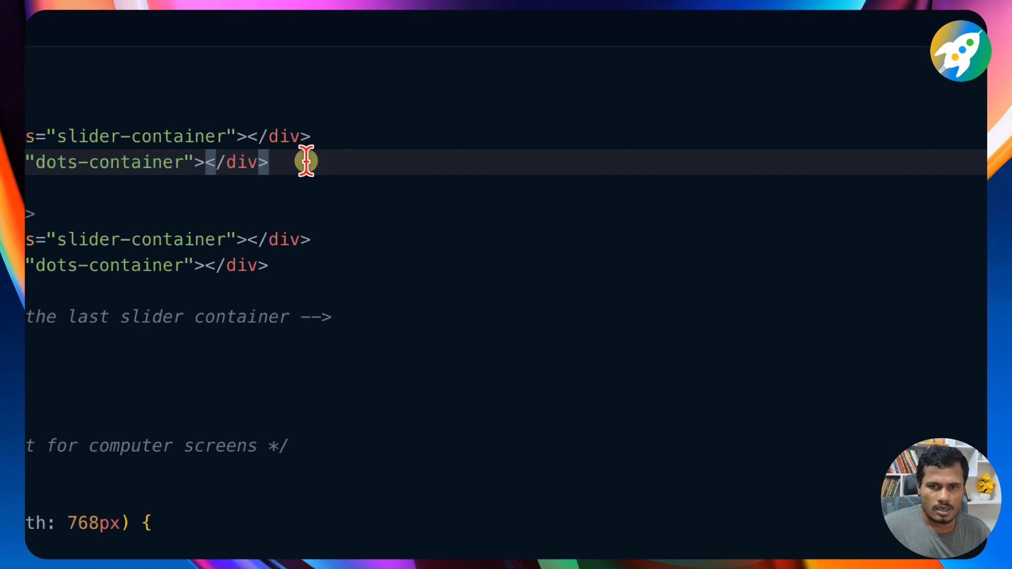
left_click_drag(306, 161, 265, 115)
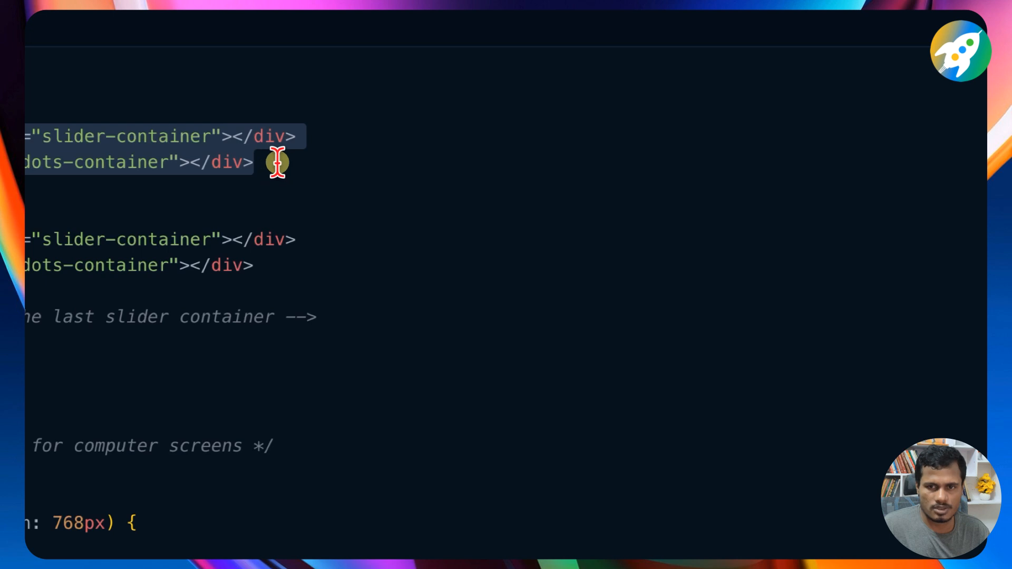
left_click(330, 135)
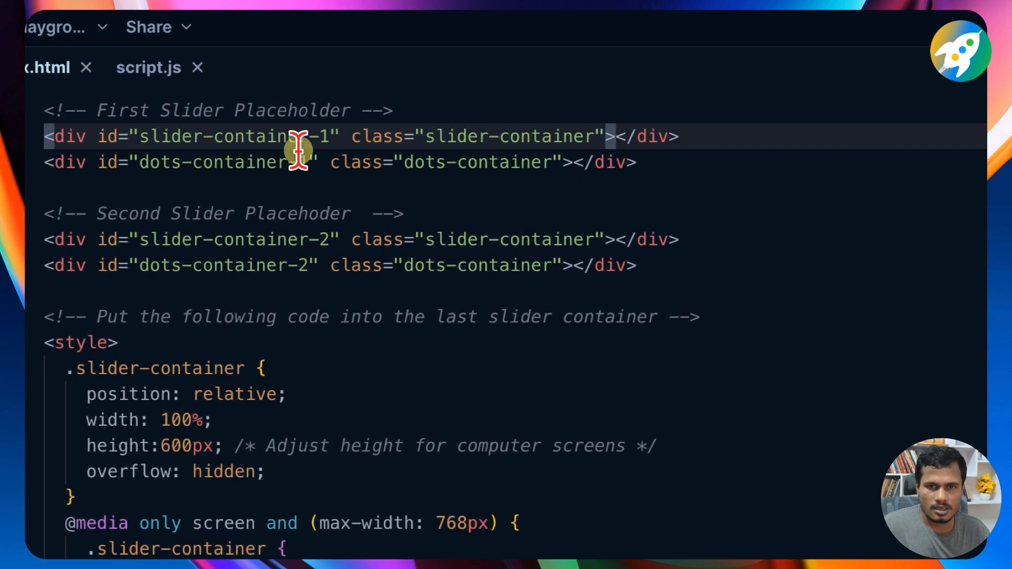
left_click_drag(653, 161, 64, 110)
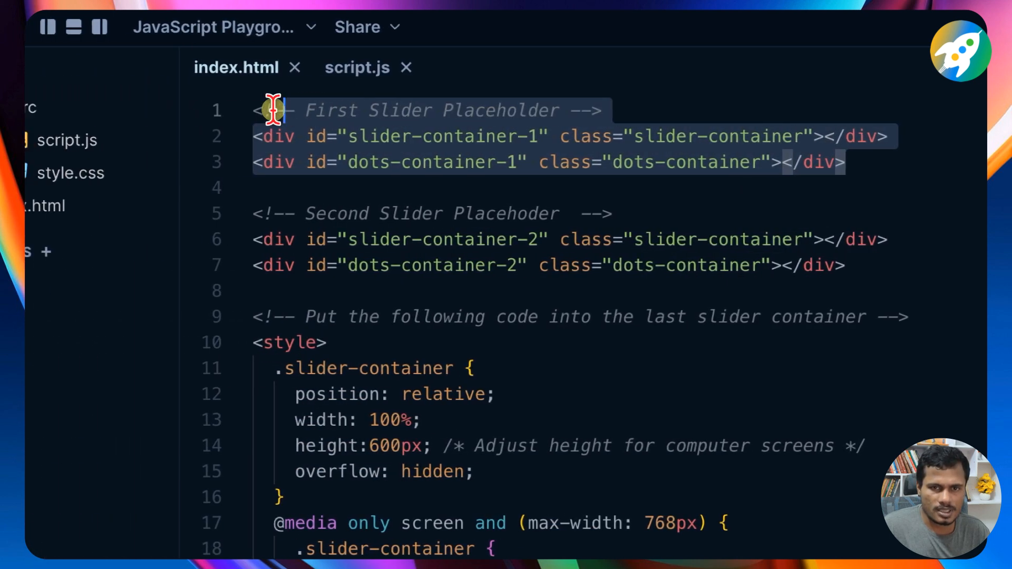
left_click_drag(273, 110, 251, 109)
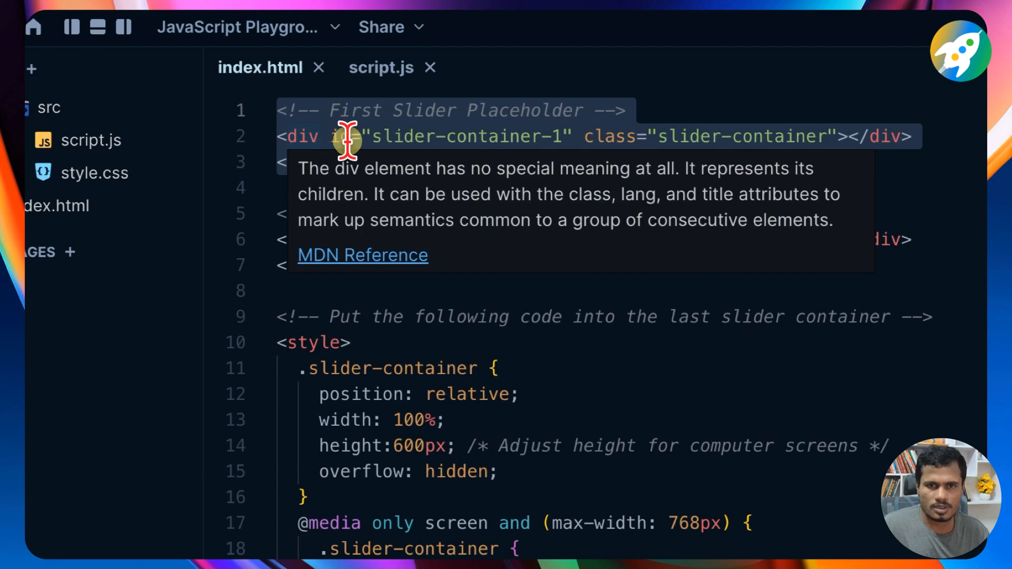
- Switch back to the page builder and add another Custom HTML/Javascript element below the existing one under the new section
left_click(607, 2)
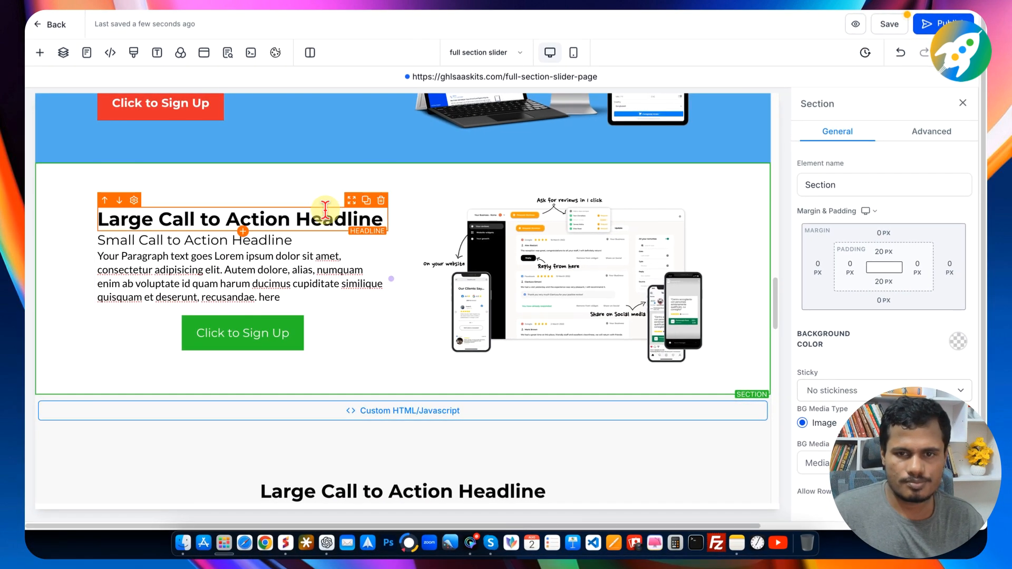
scroll(339, 218, "up", 3)
scroll(364, 254, "down", 3)
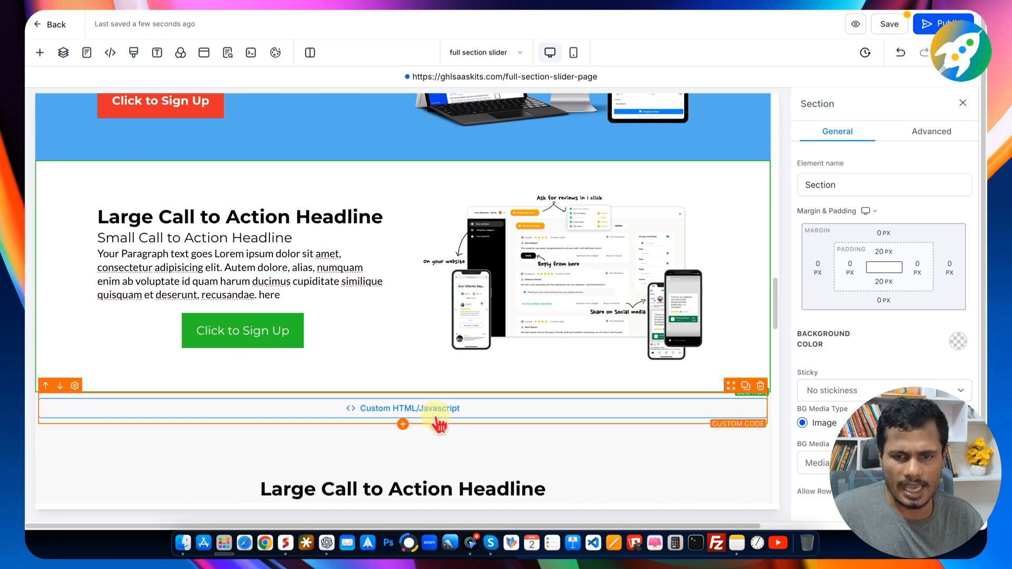
left_click(403, 425)
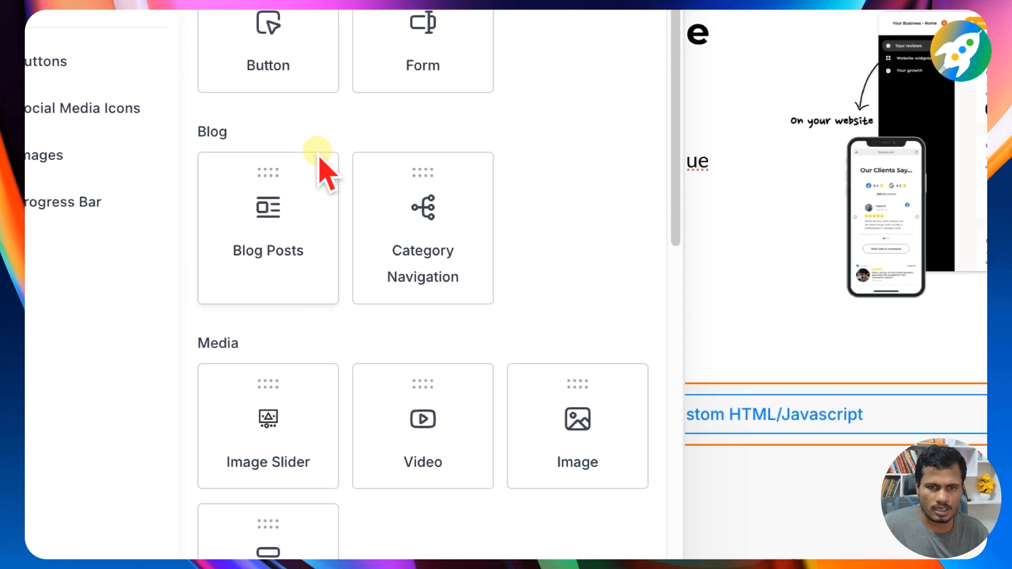
scroll(159, 299, "up", 3)
scroll(262, 196, "down", 15)
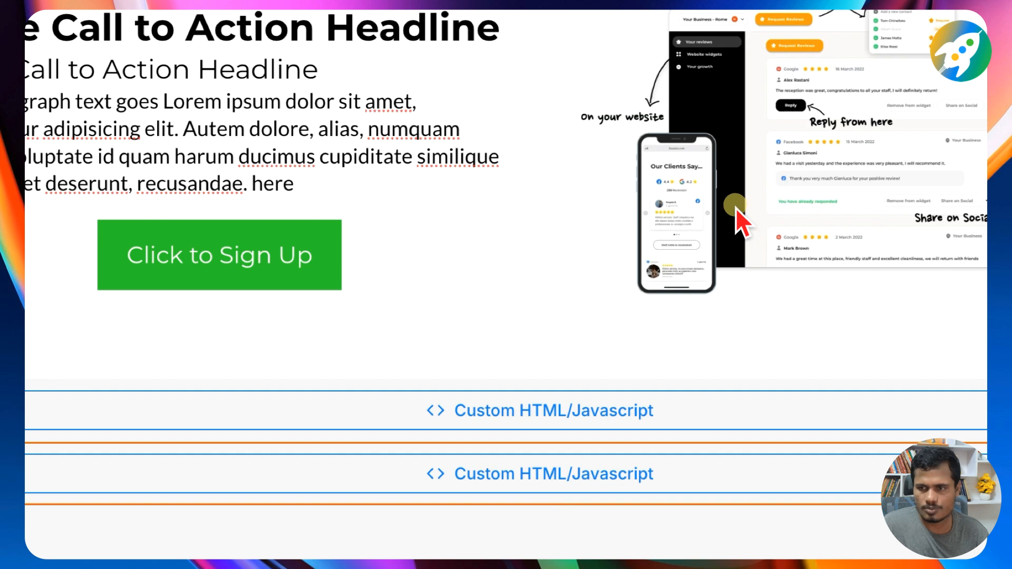
- Copy the first slider placeholder code from index.html into the new custom code element and save it
left_click(735, 206)
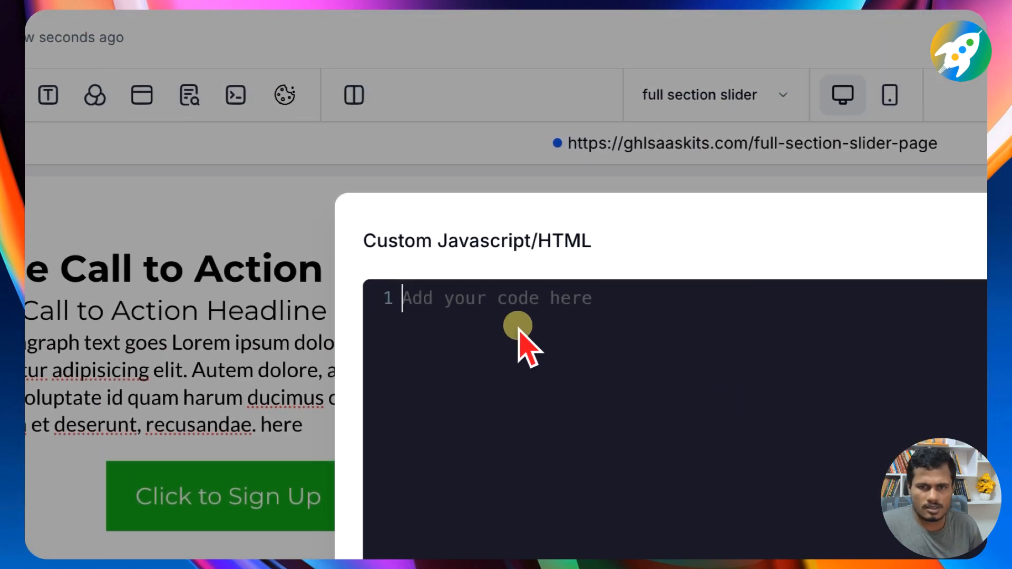
type("#section-7VPREHXfnY")
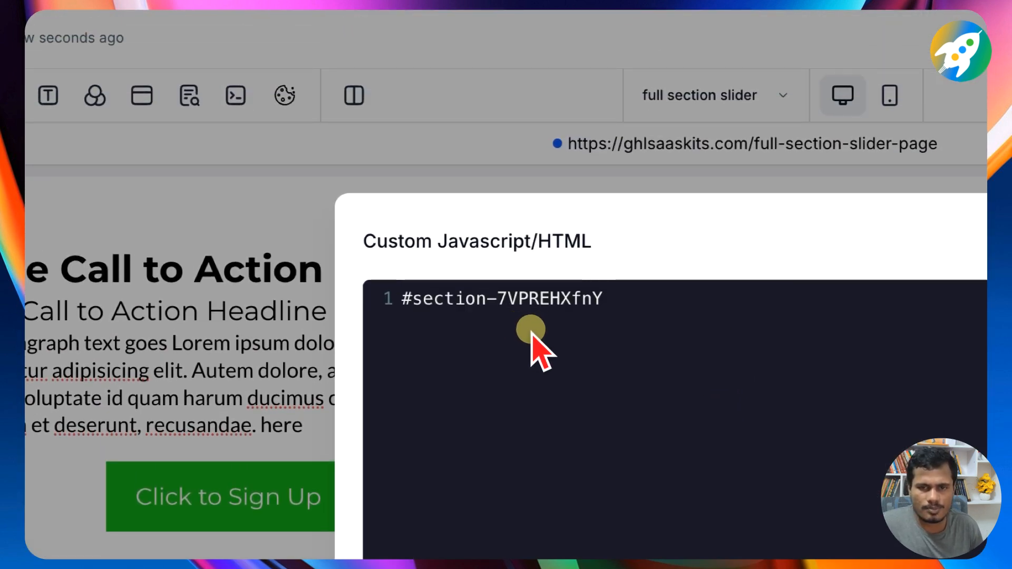
key("ctrl+z")
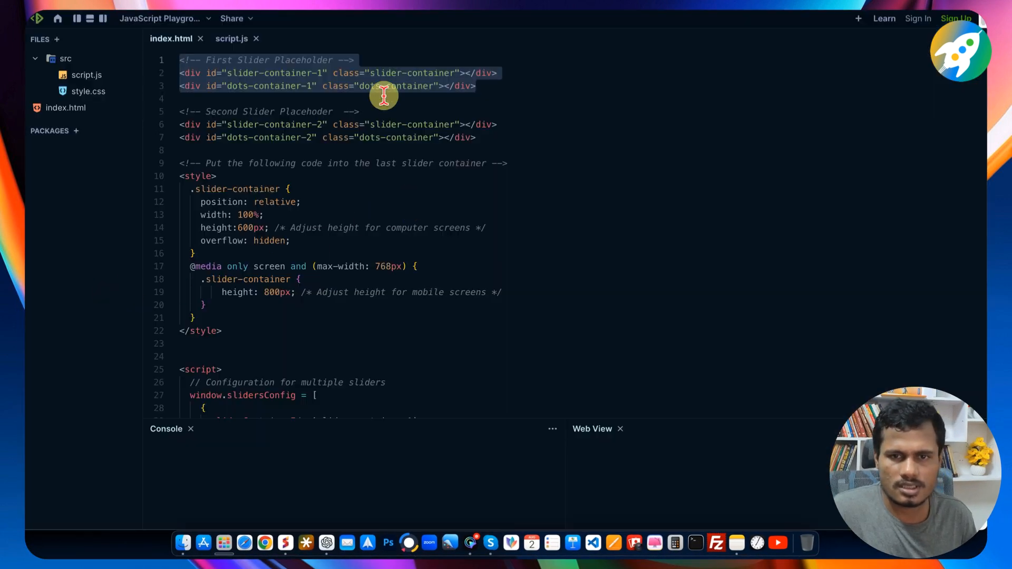
right_click(383, 95)
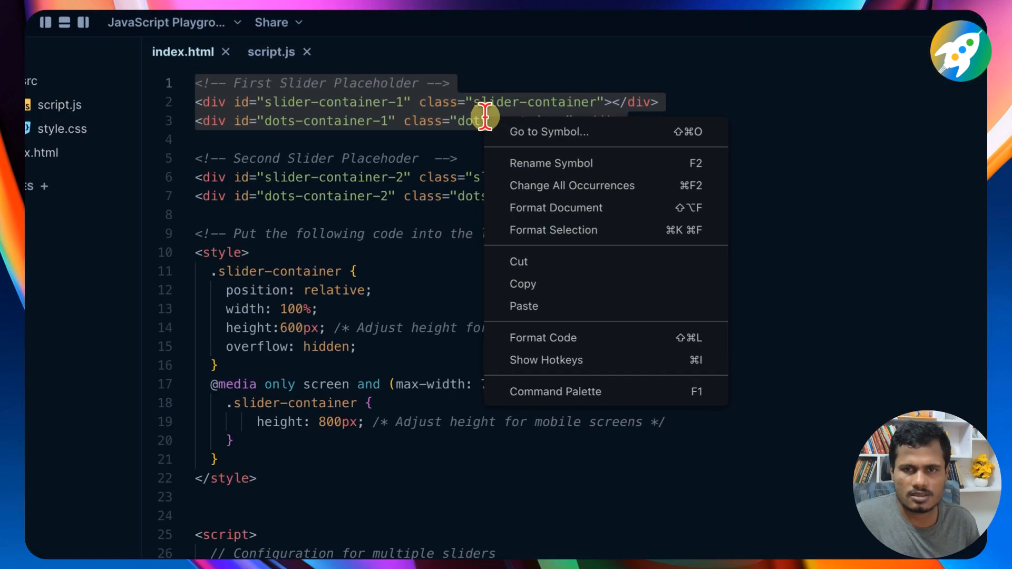
left_click(409, 205)
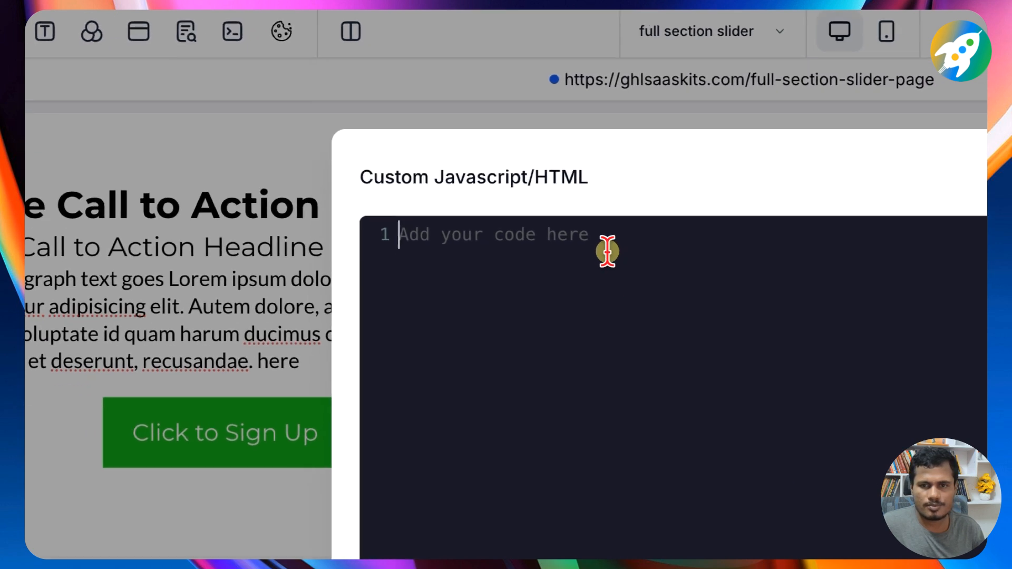
right_click(722, 310)
left_click(663, 371)
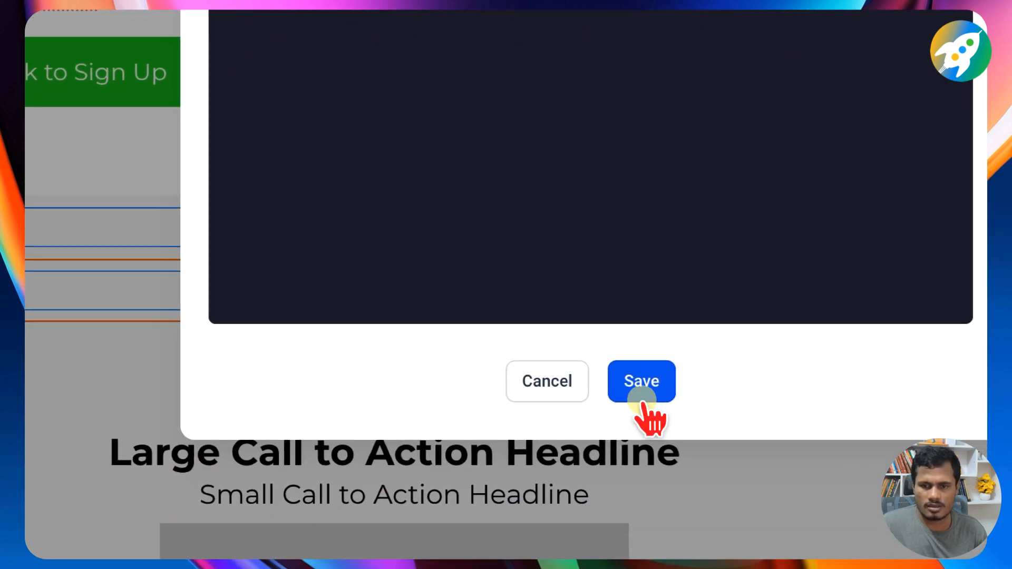
left_click(642, 382)
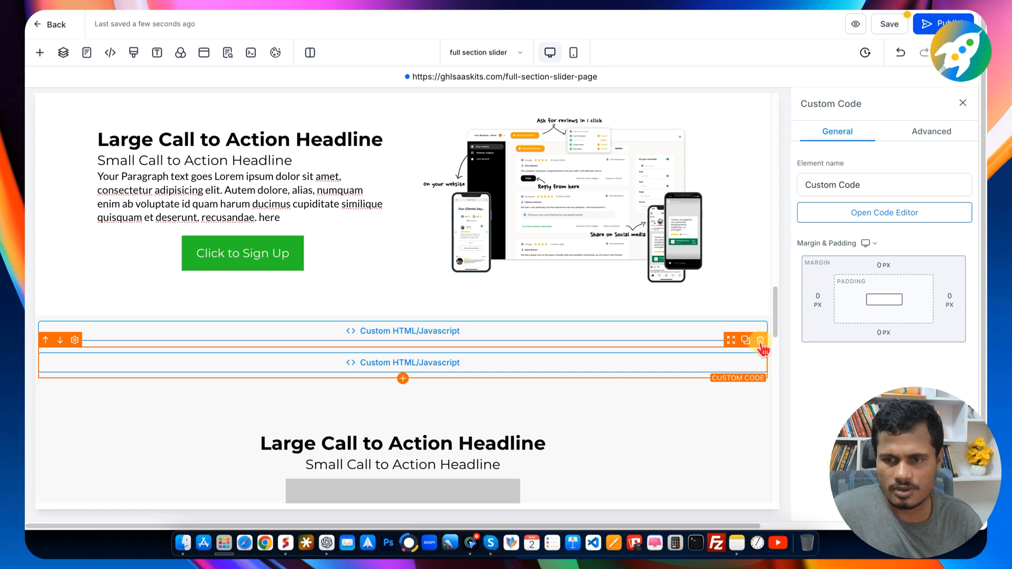
- Delete the duplicate Custom HTML/Javascript element below the original one
left_click(761, 341)
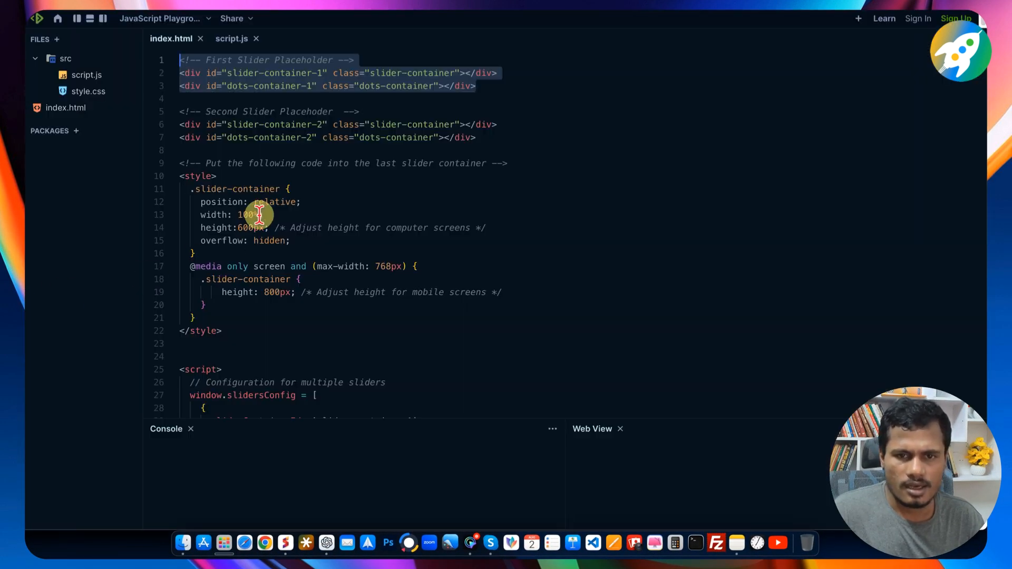
- Switch to the code playground and examine the computer and mobile slider heights and the section IDs in slidersConfig
scroll(259, 214, "down", 2)
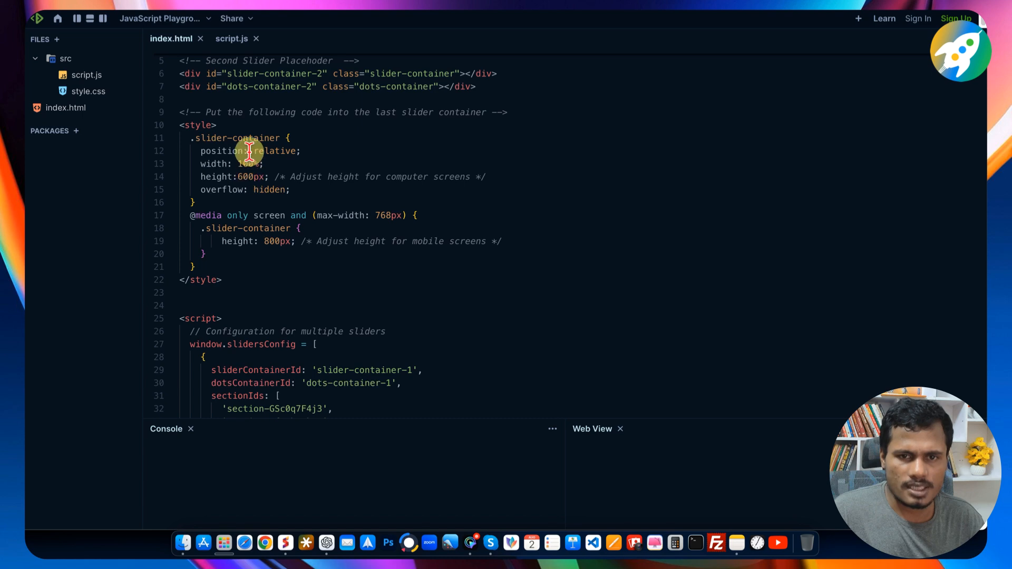
double_click(203, 176)
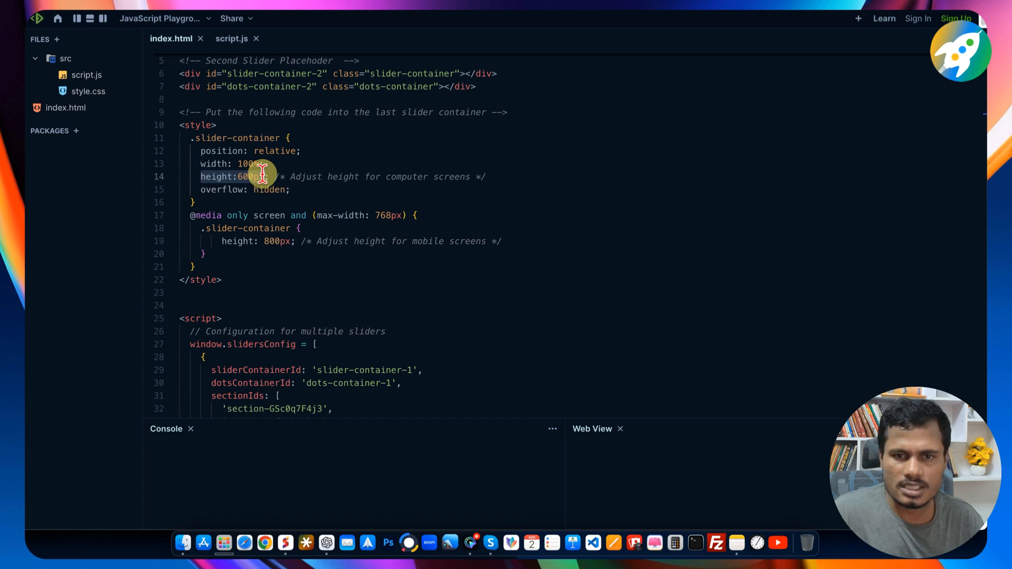
left_click(248, 176)
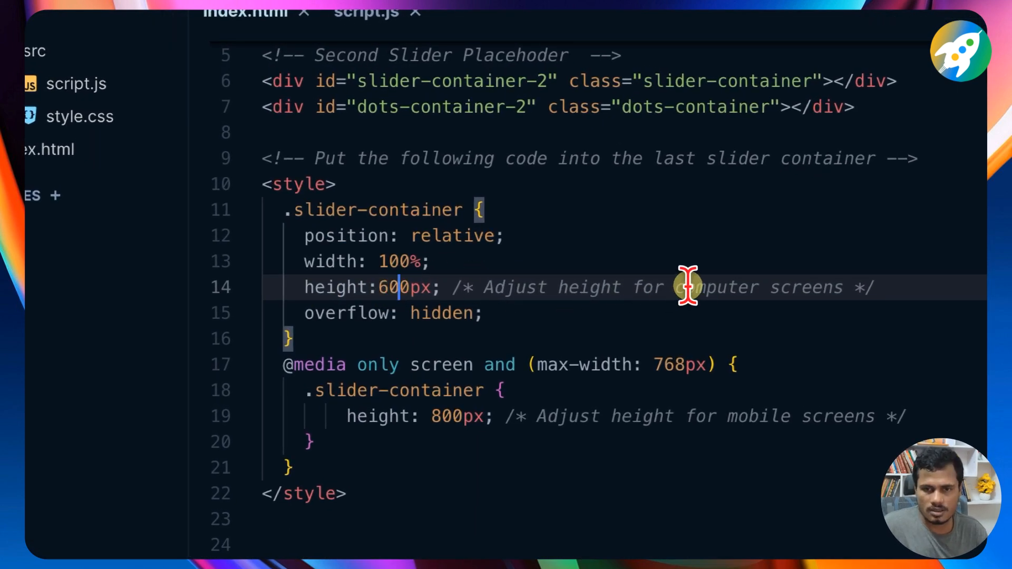
left_click_drag(431, 417, 471, 415)
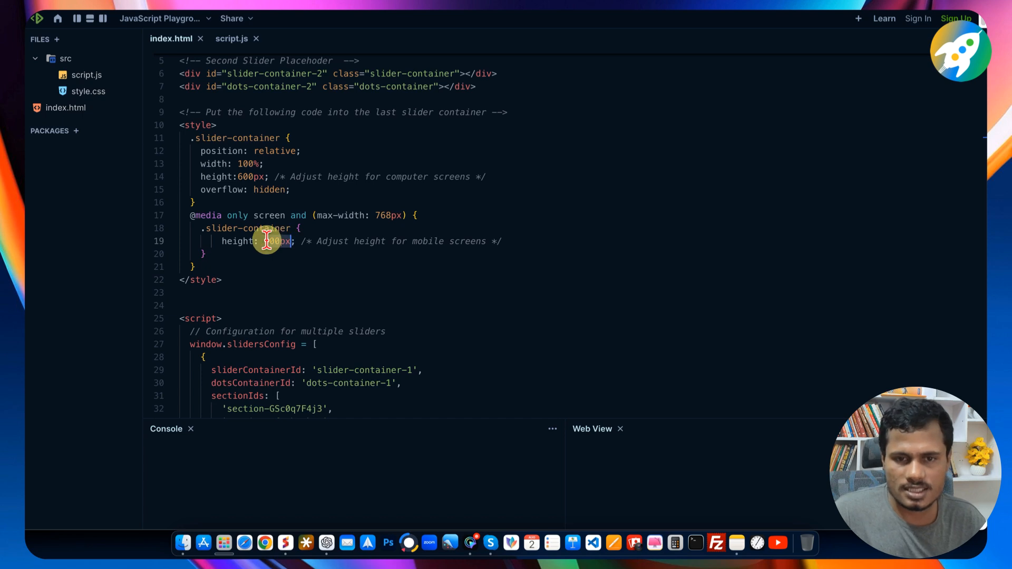
left_click_drag(238, 176, 254, 176)
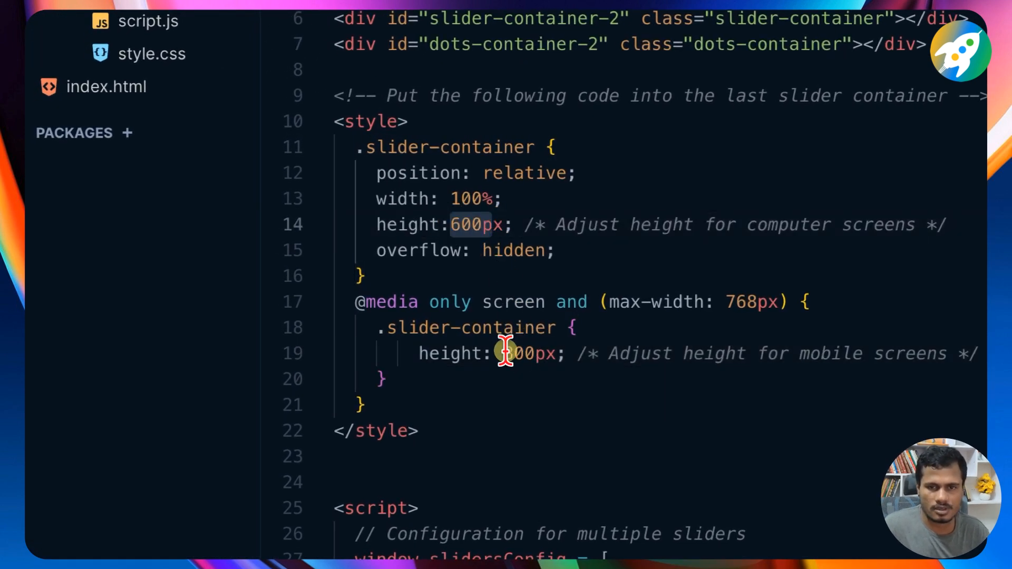
left_click_drag(505, 350, 540, 351)
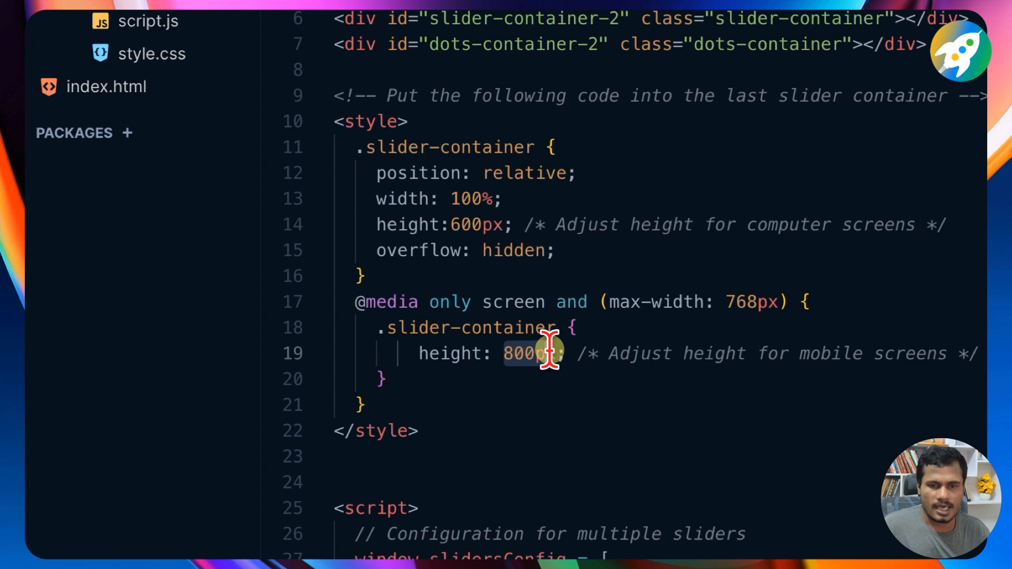
scroll(548, 348, "down", 10)
scroll(547, 346, "up", 3)
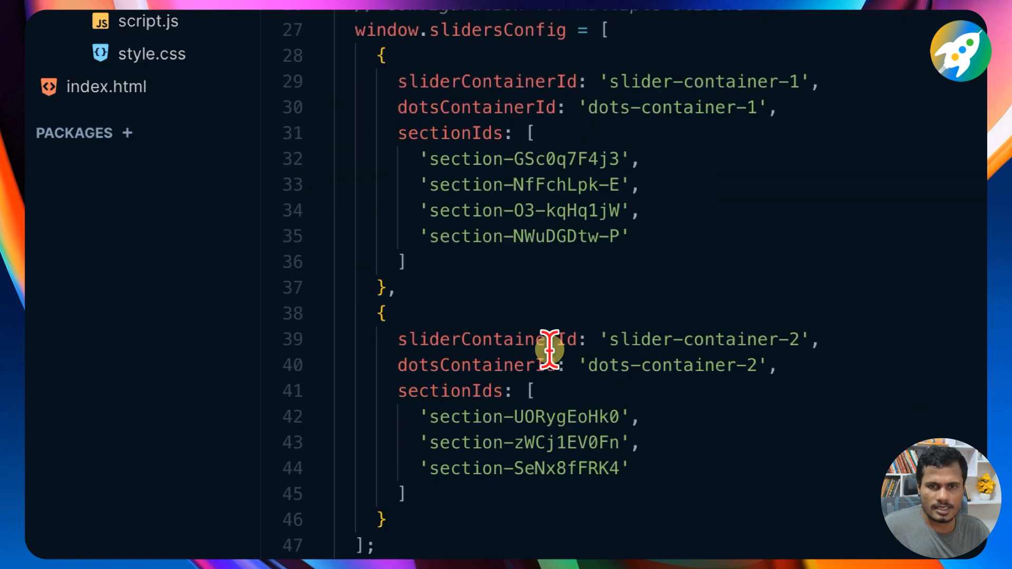
left_click_drag(430, 212, 600, 206)
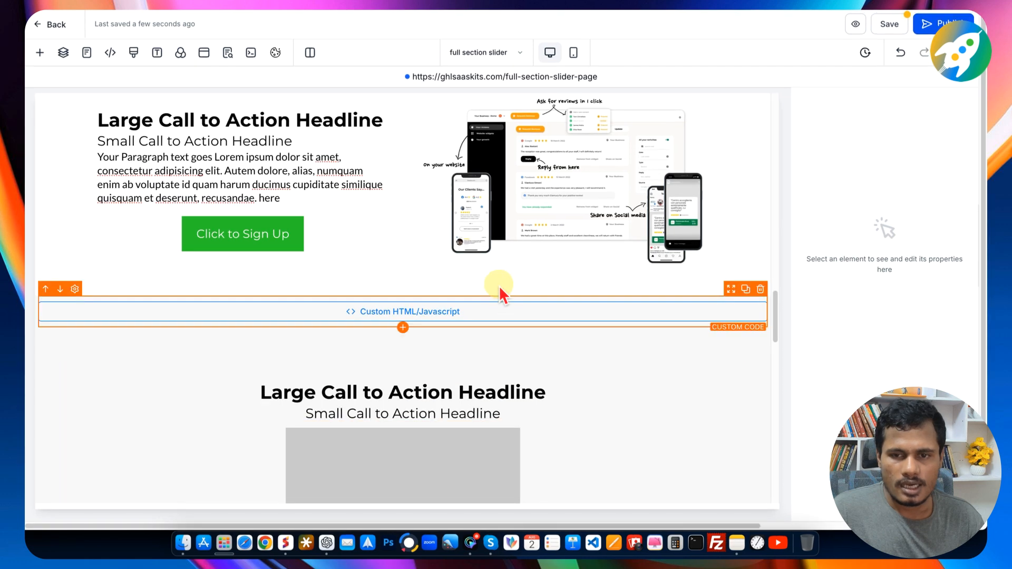
scroll(470, 269, "up", 3)
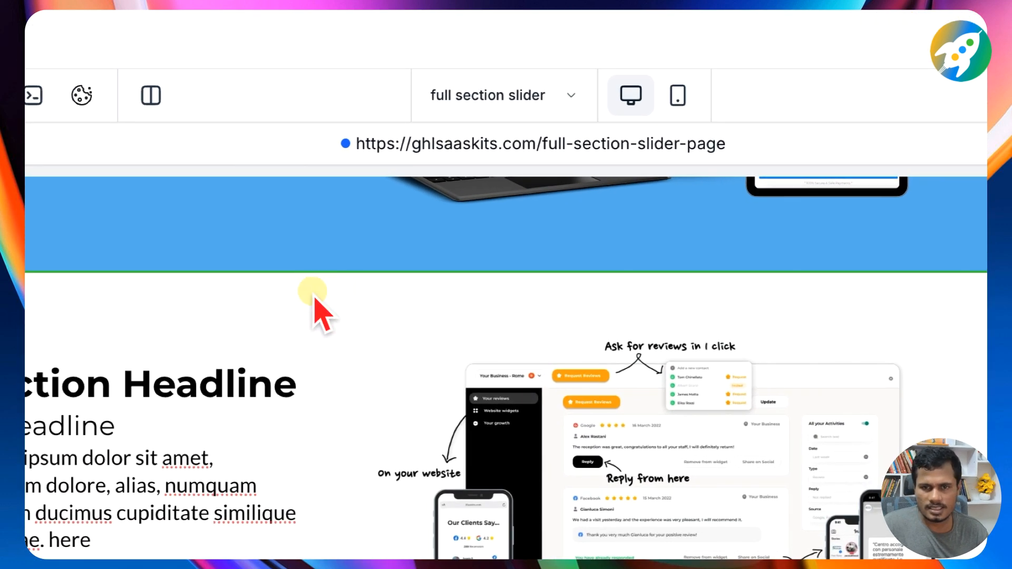
- Copy the CSS selector of the white section below the blue section from its advanced settings
left_click(315, 307)
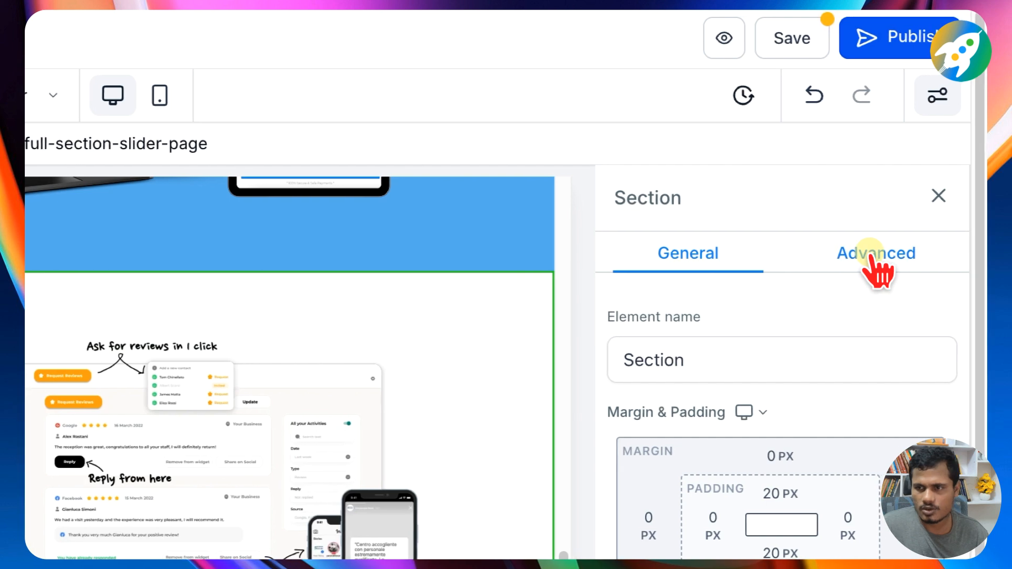
left_click(873, 254)
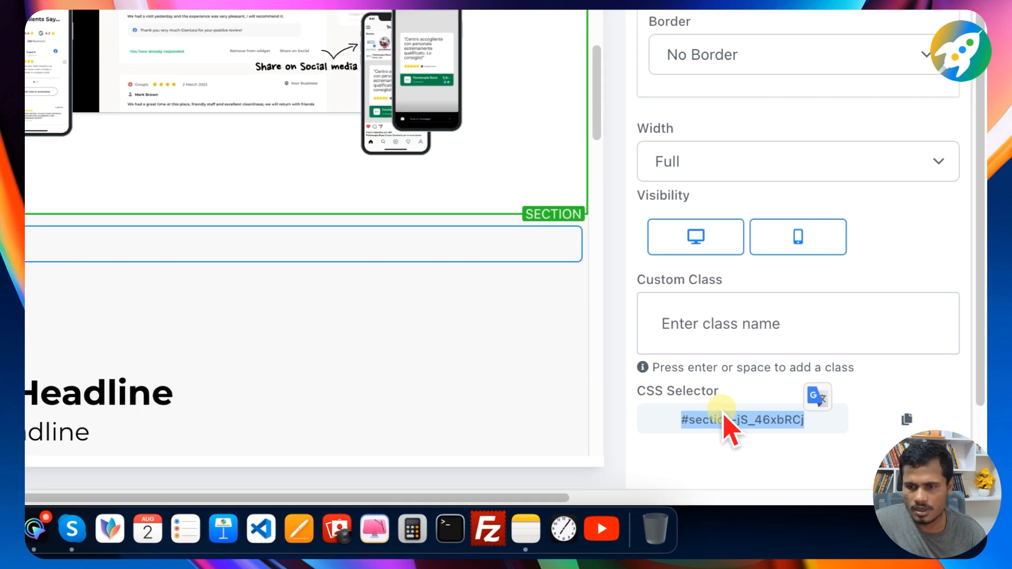
left_click_drag(796, 468, 840, 468)
left_click_drag(692, 377, 697, 377)
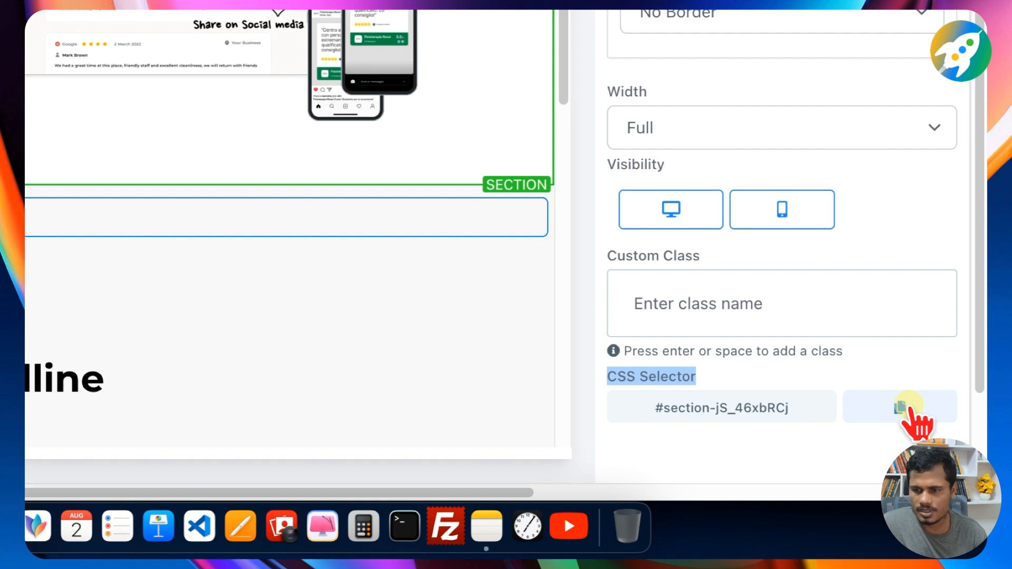
left_click(898, 409)
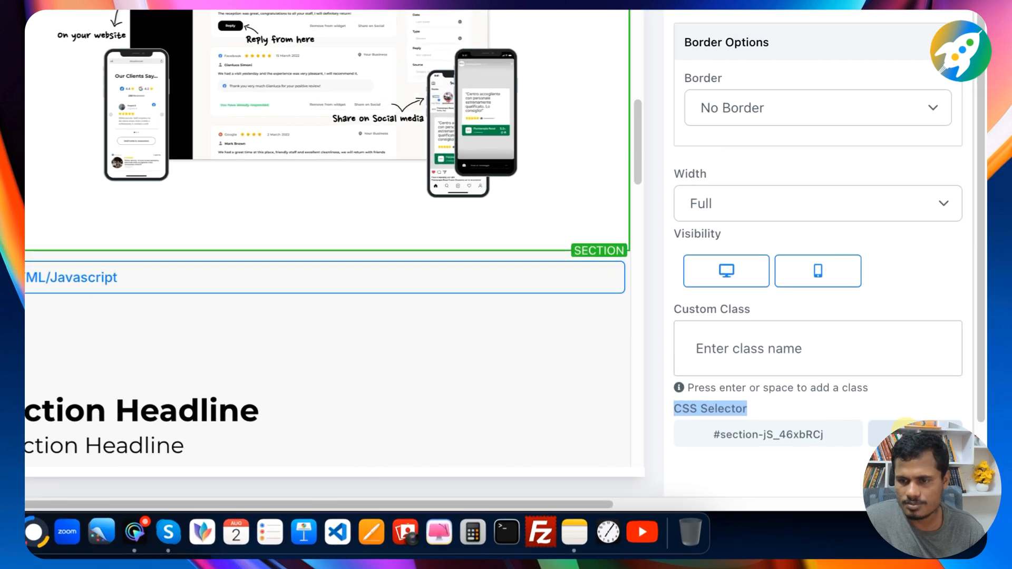
left_click_drag(714, 435, 832, 442)
right_click(689, 408)
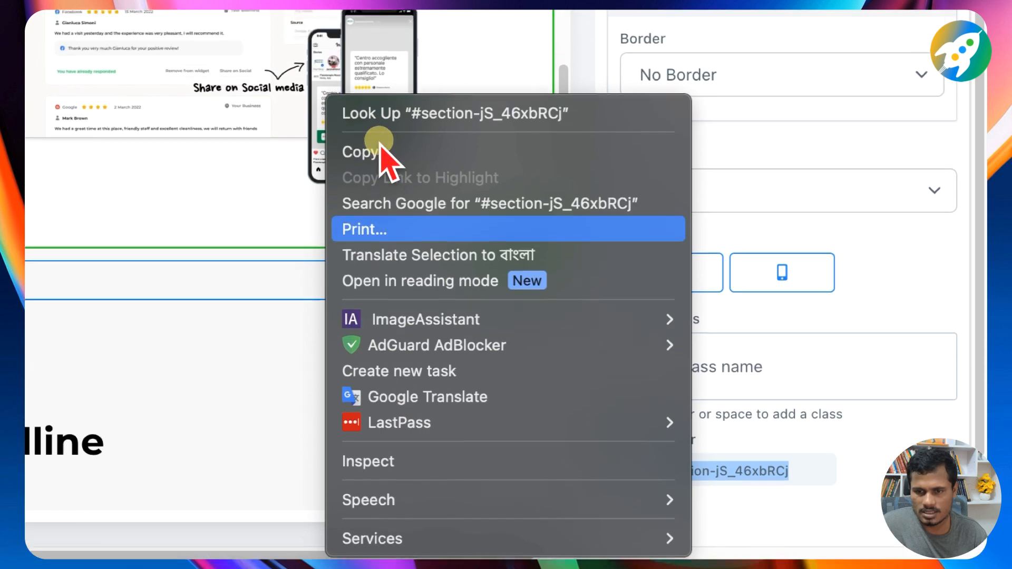
left_click(384, 158)
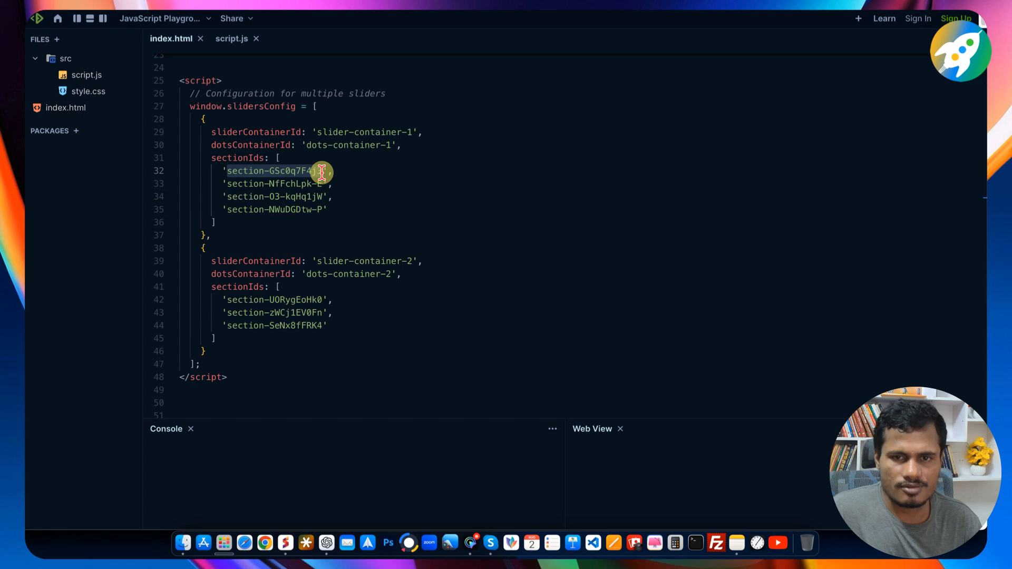
- In the code playground, replace the first section ID of slider-container-1 in index.html with section-jS_46xbRCj
left_click(376, 178)
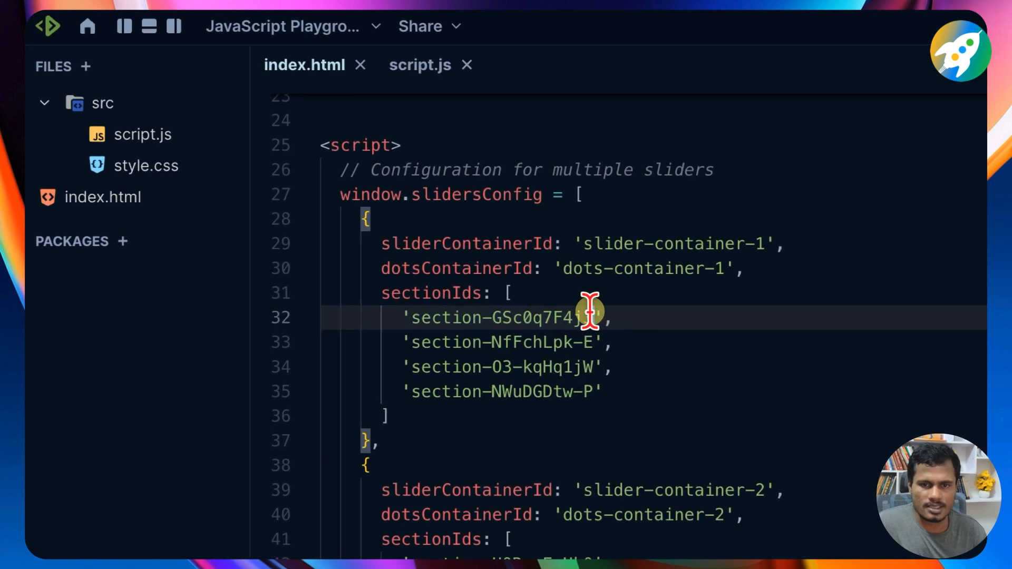
left_click_drag(591, 317, 411, 317)
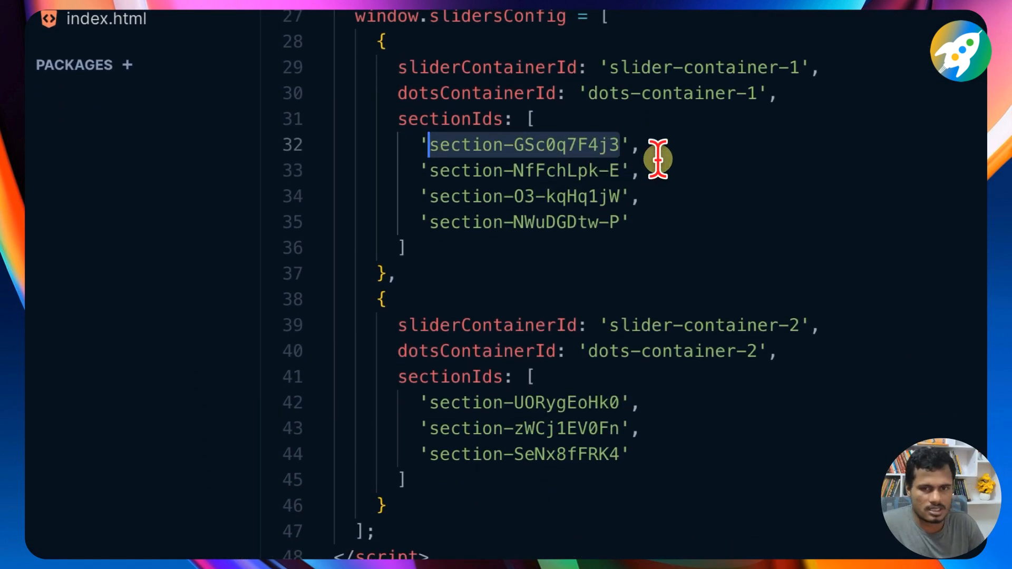
key("ctrl+v")
left_click(440, 144)
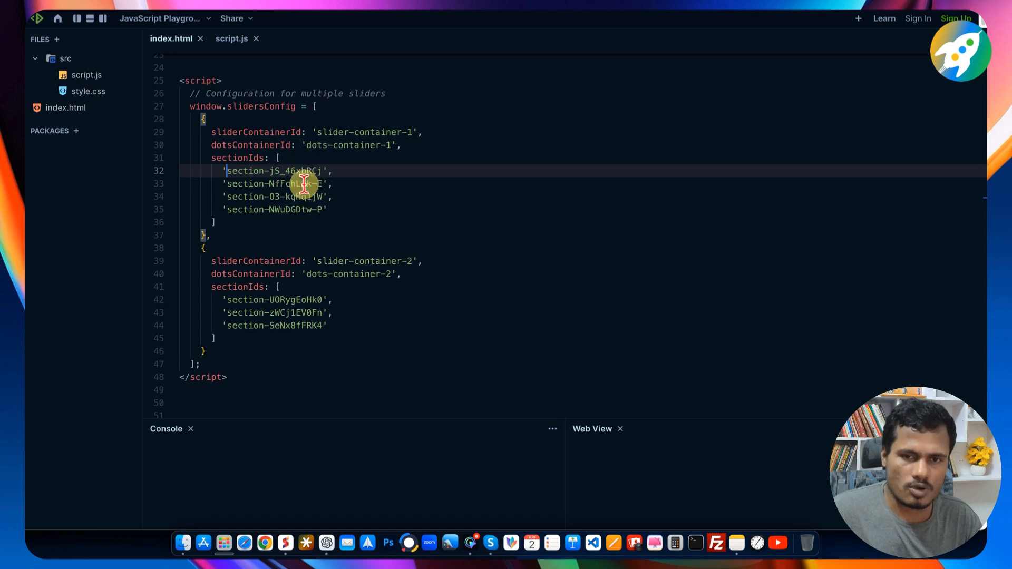
- Examine the remaining section IDs, both container IDs in slidersConfig, and the style and first placeholder code in index.html
double_click(320, 185)
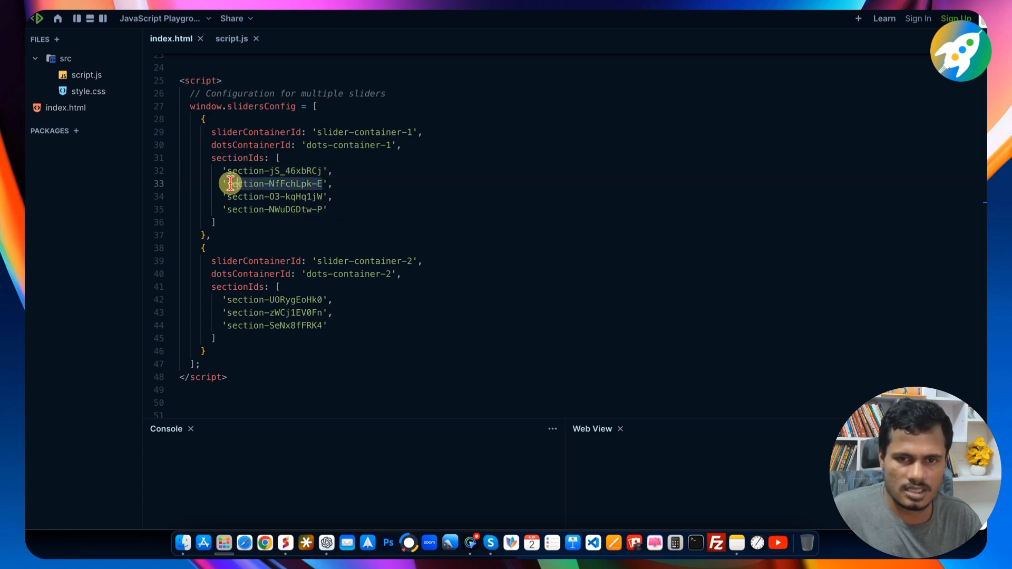
double_click(313, 197)
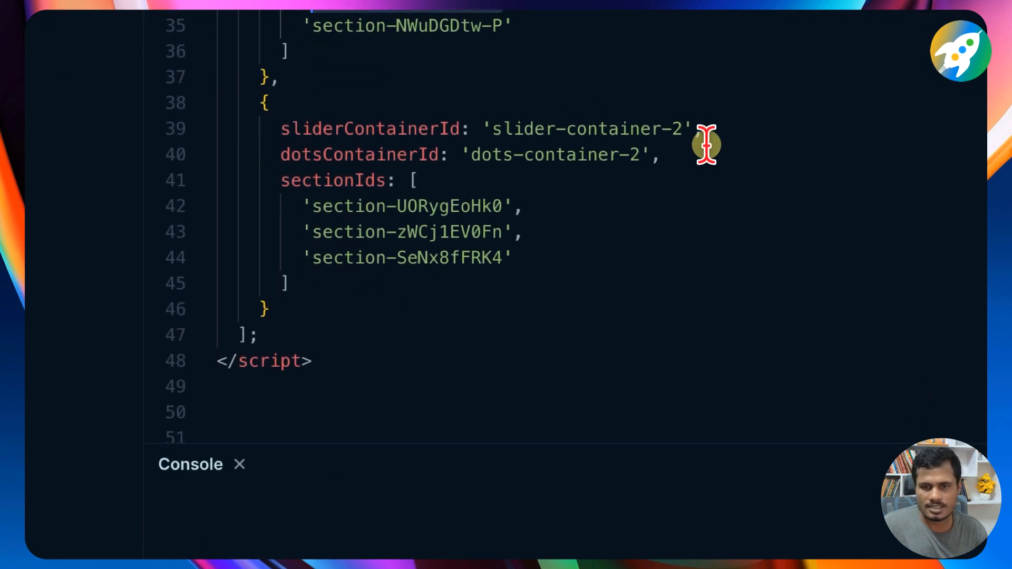
left_click(698, 512)
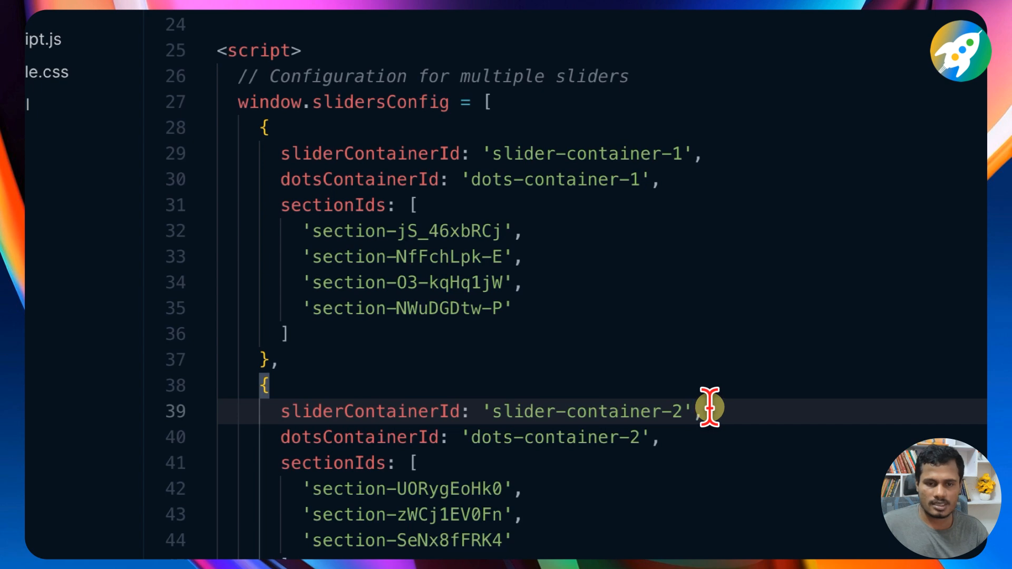
left_click(715, 153)
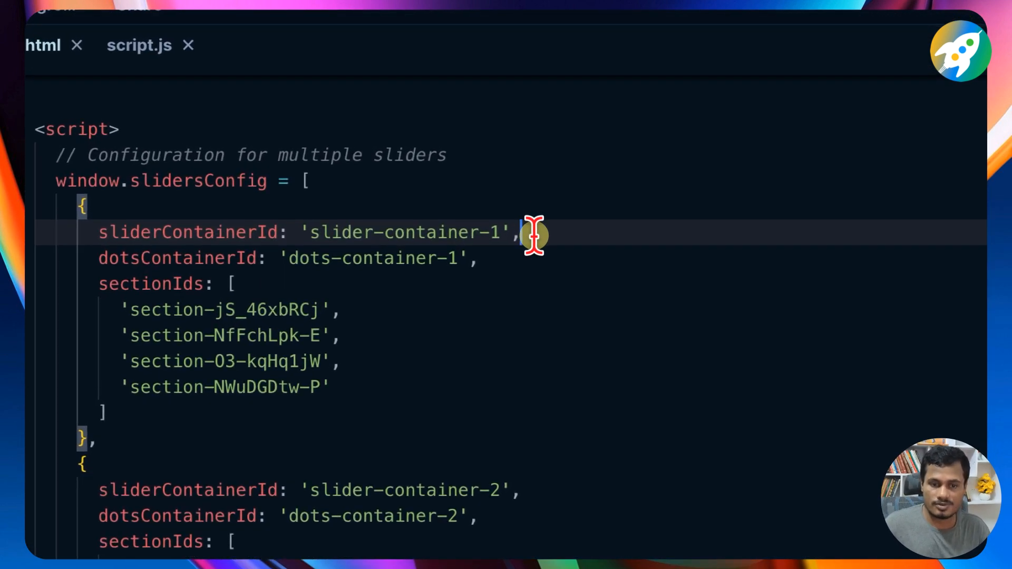
scroll(534, 316, "up", 7)
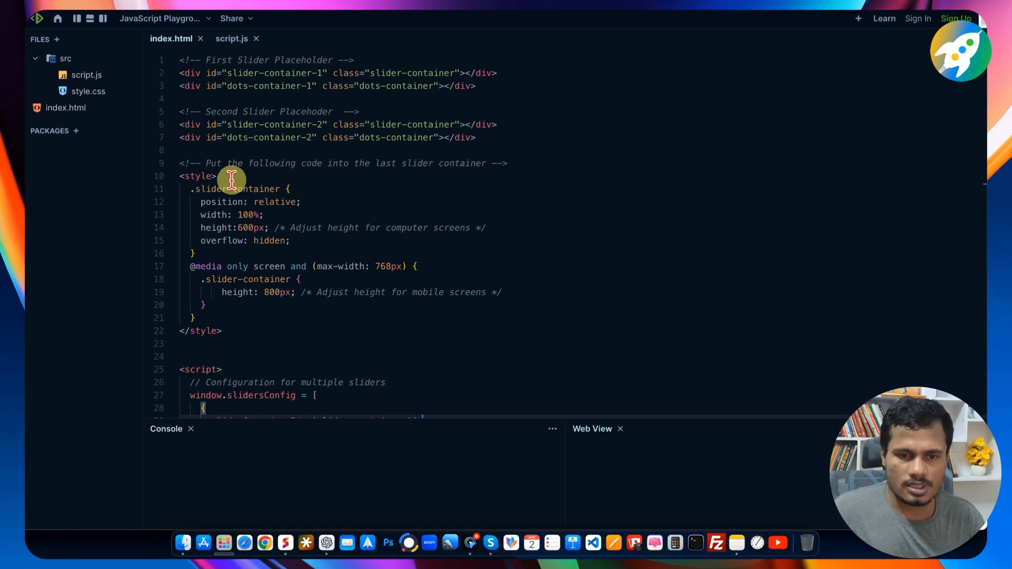
scroll(231, 180, "down", 7)
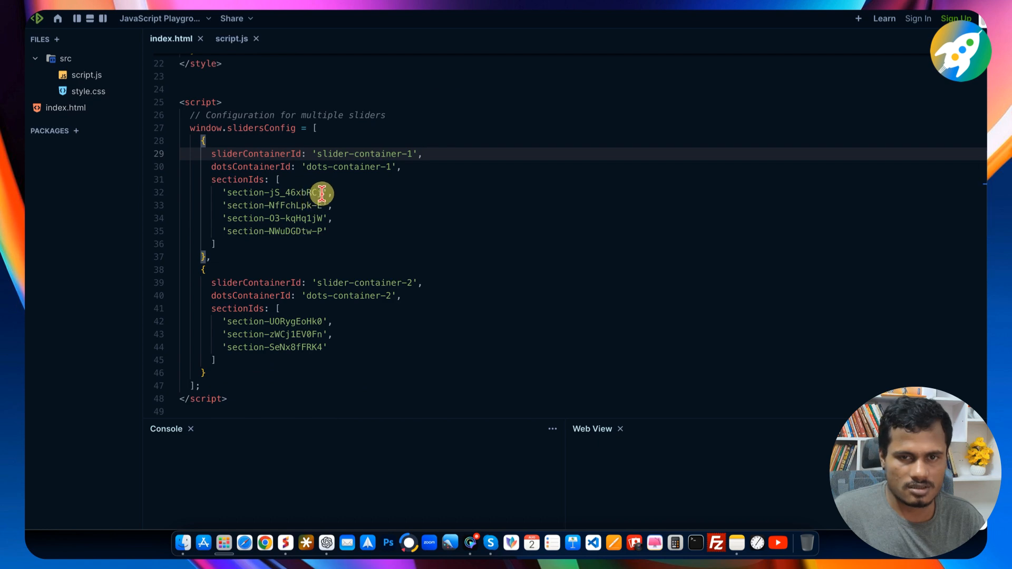
left_click_drag(322, 193, 227, 193)
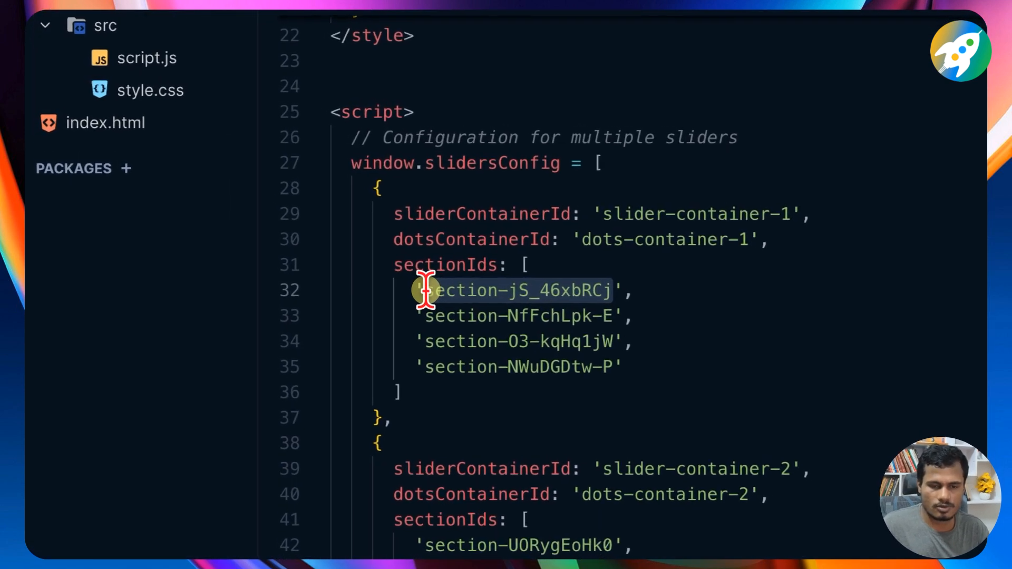
scroll(476, 292, "up", 7)
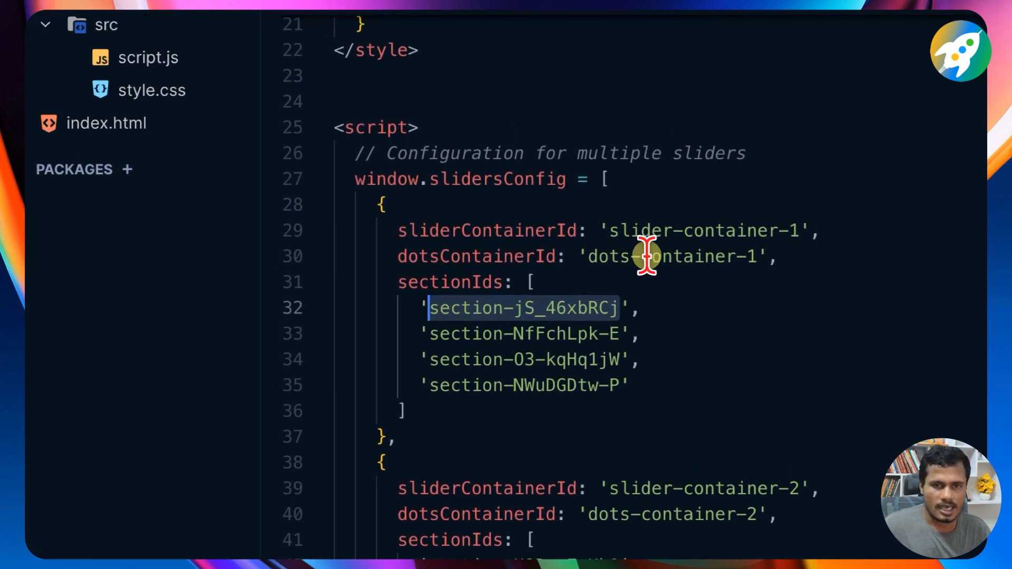
scroll(474, 337, "down", 5)
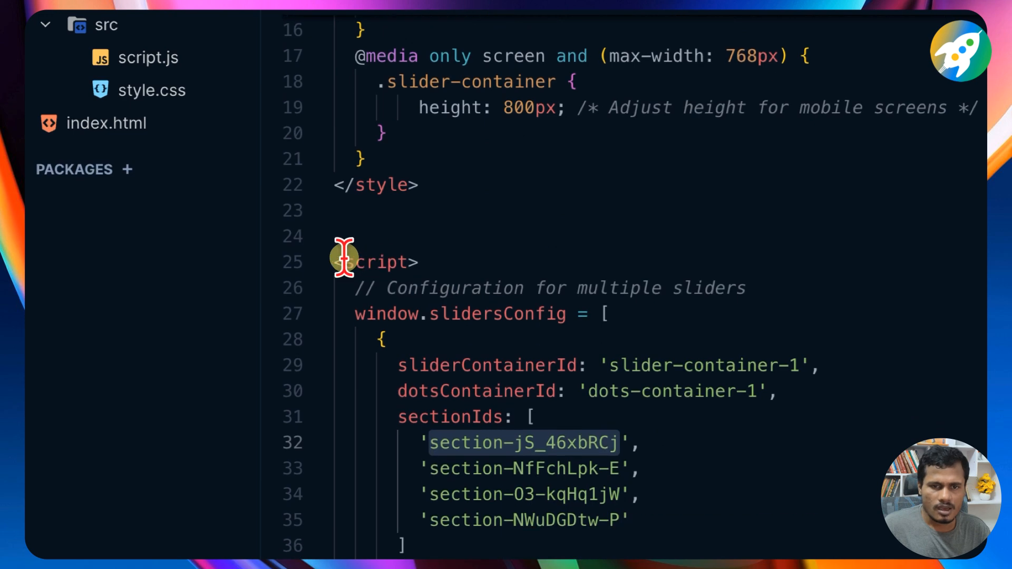
scroll(387, 226, "up", 5)
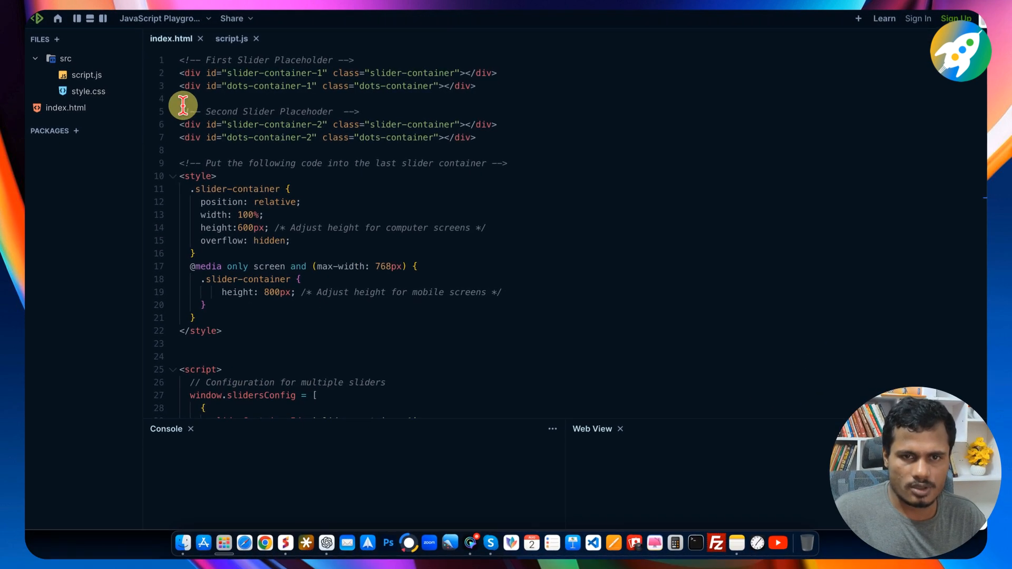
left_click_drag(489, 85, 178, 60)
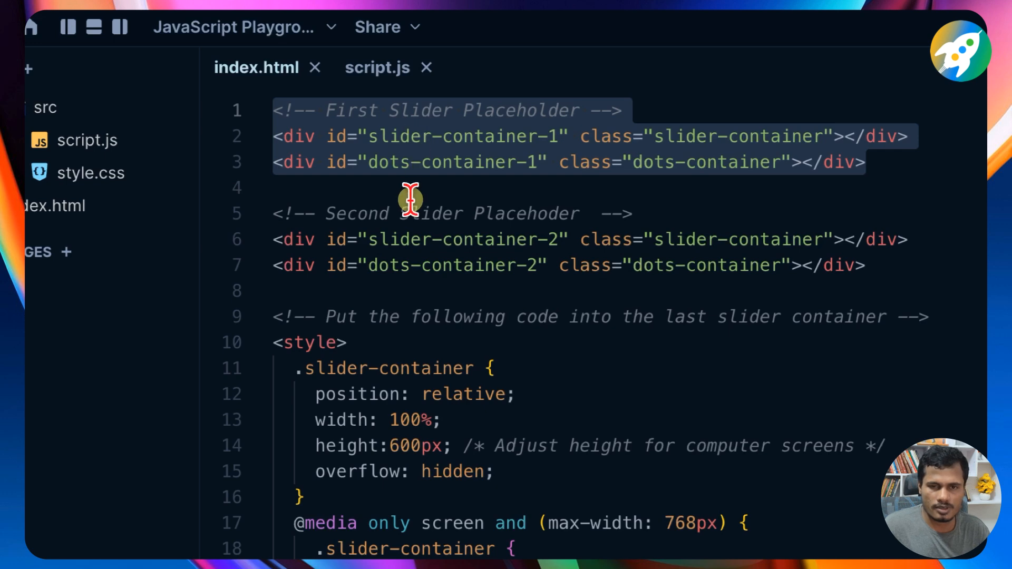
left_click(410, 203)
- Copy the code in index.html from the Second Slider placeholder comment through the end of the slidersConfig script
left_click_drag(273, 209, 387, 568)
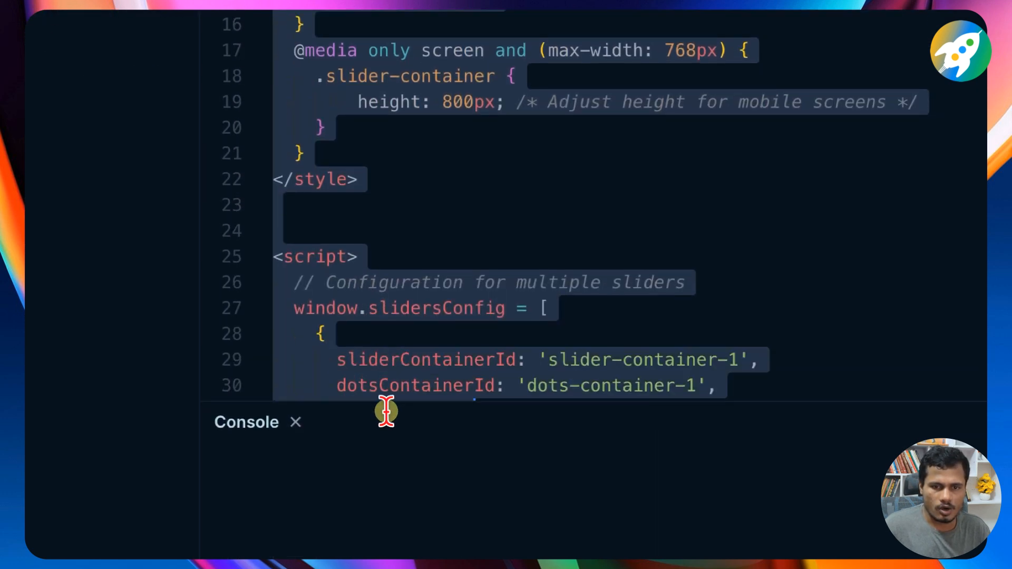
left_click_drag(387, 412, 388, 422)
scroll(425, 373, "up", 12)
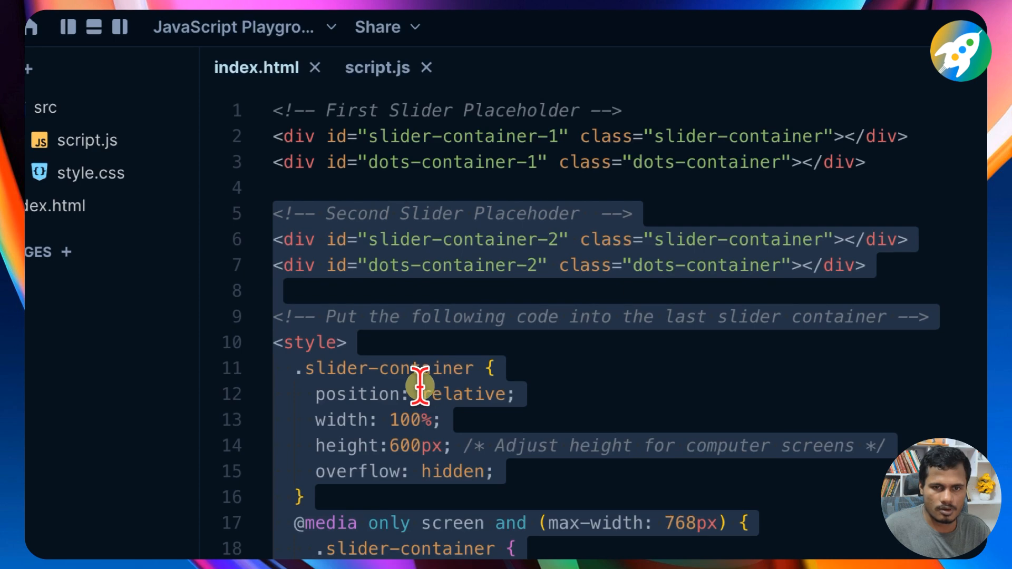
right_click(420, 385)
left_click(448, 568)
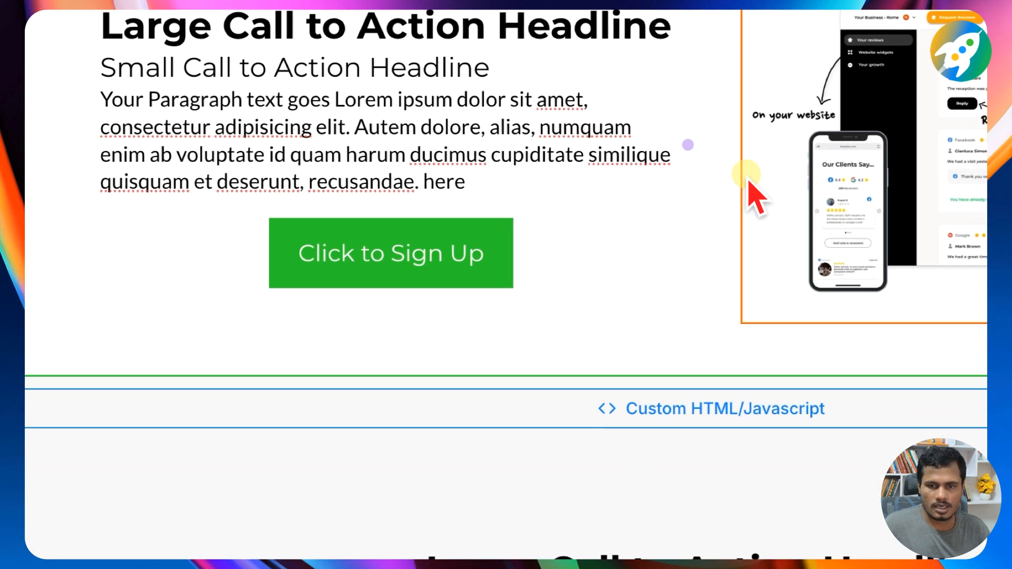
- Switch to the page builder and add another Custom HTML/Javascript element below the existing one under the teal section
scroll(601, 163, "down", 8)
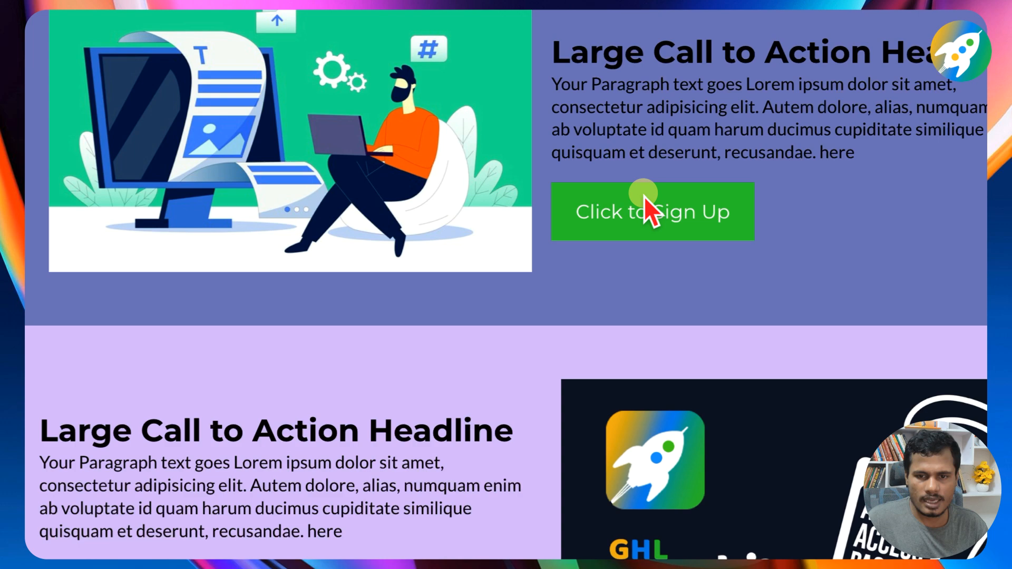
left_click(649, 210)
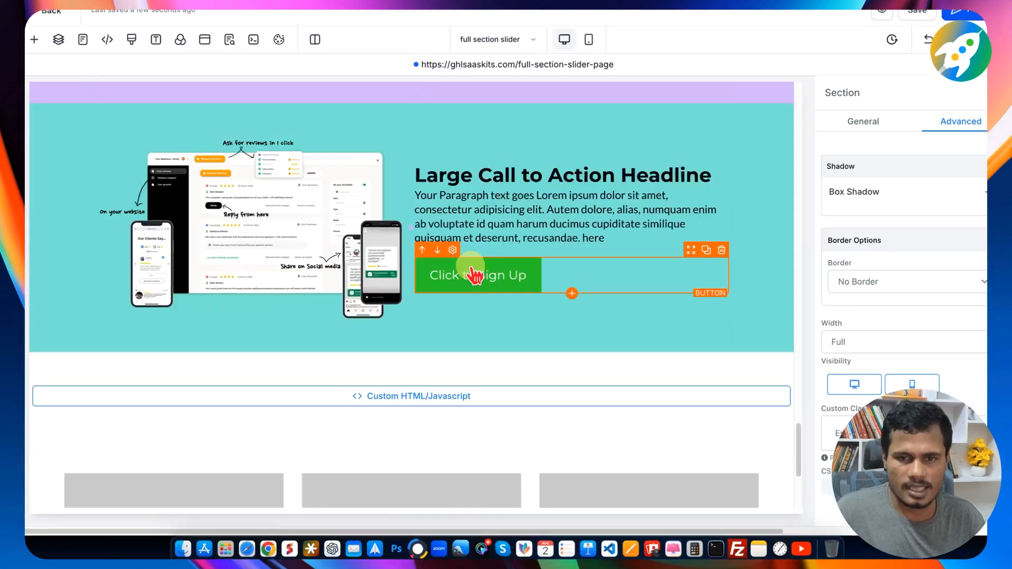
scroll(416, 285, "down", 4)
left_click(428, 191)
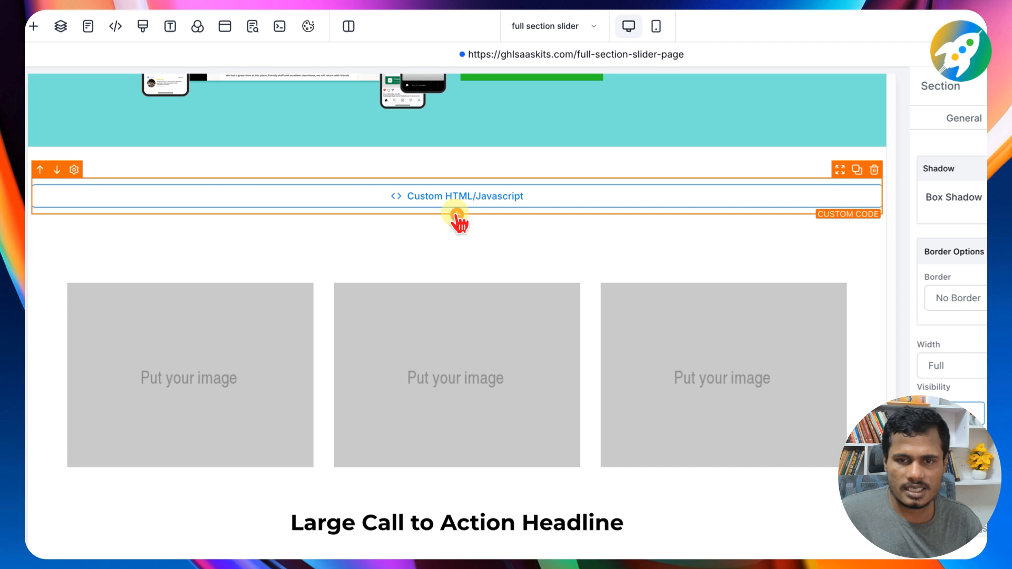
left_click(403, 214)
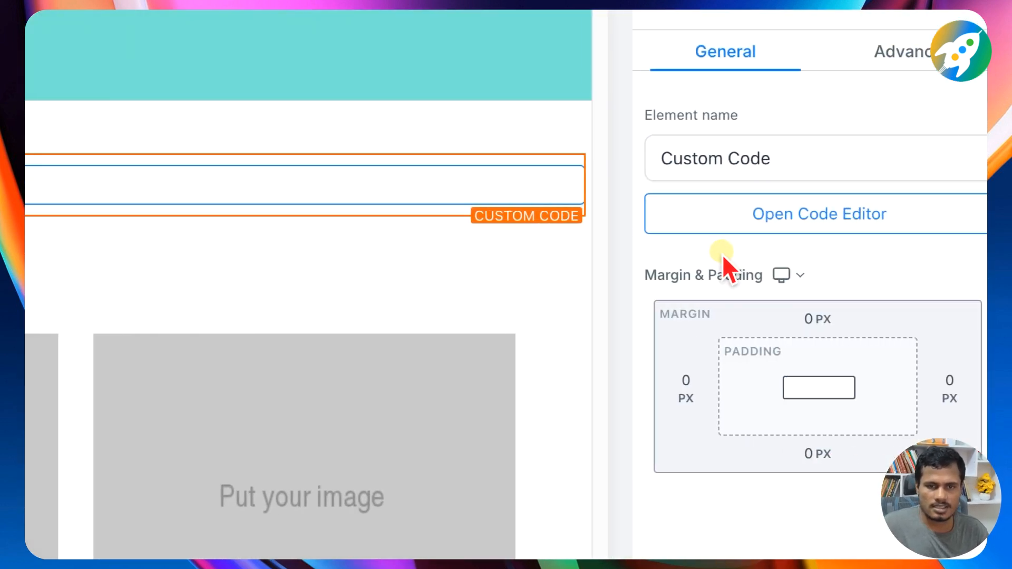
- Paste the second slider placeholder, style and configuration code into the new custom code element, review its heights and section IDs, and save it
left_click(799, 216)
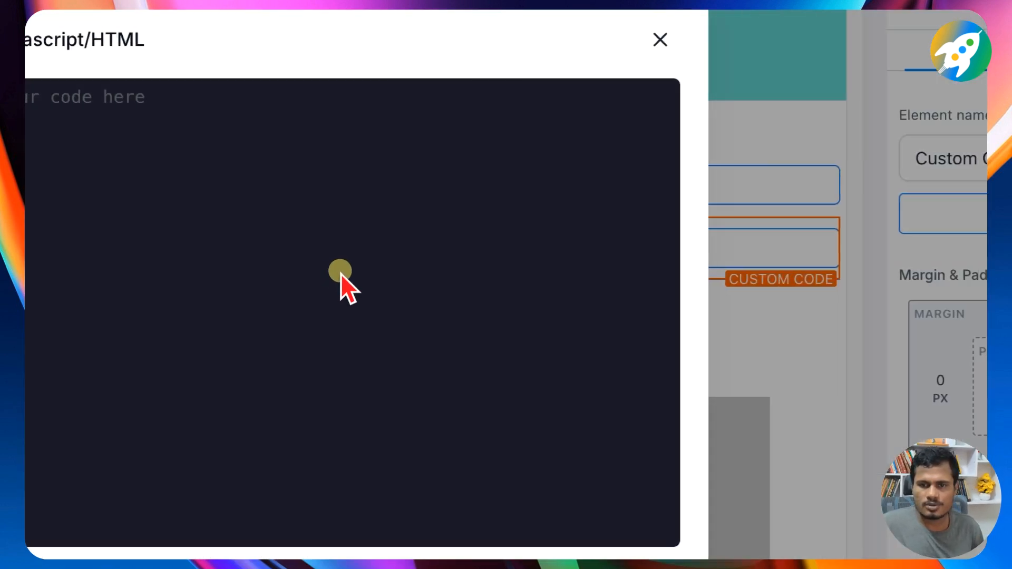
key("ctrl+v")
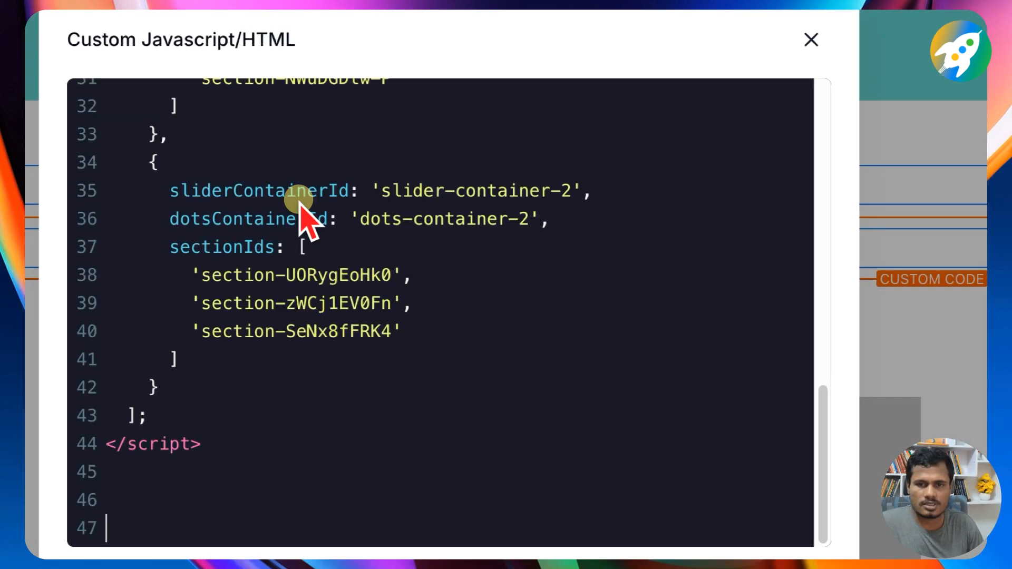
scroll(380, 373, "up", 15)
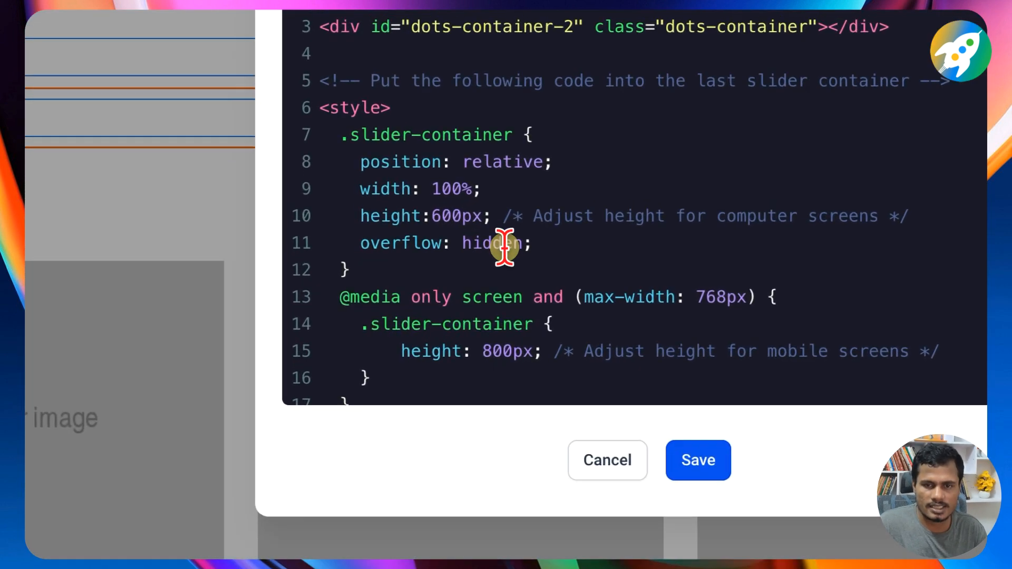
scroll(401, 288, "down", 7)
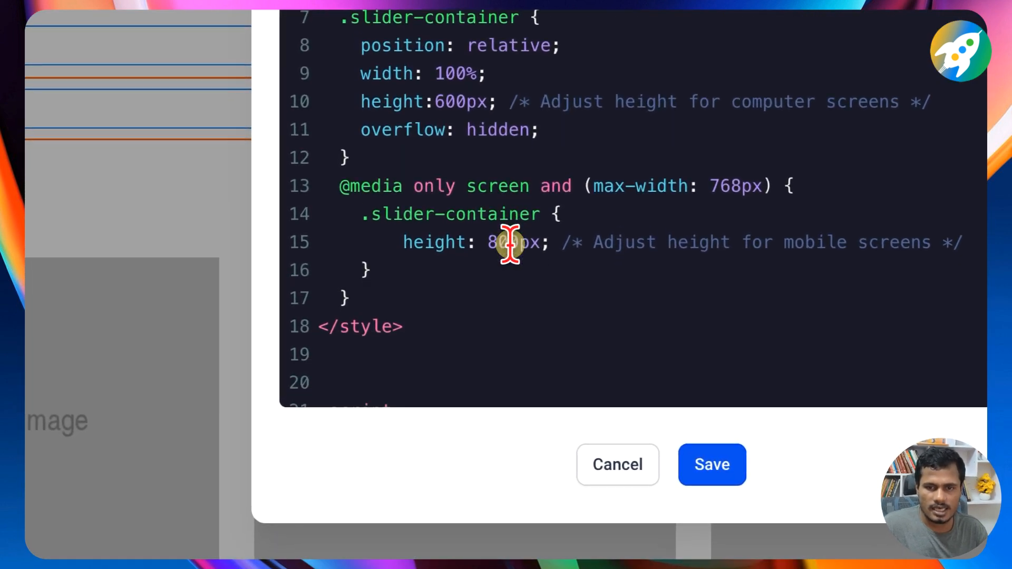
scroll(594, 317, "down", 2)
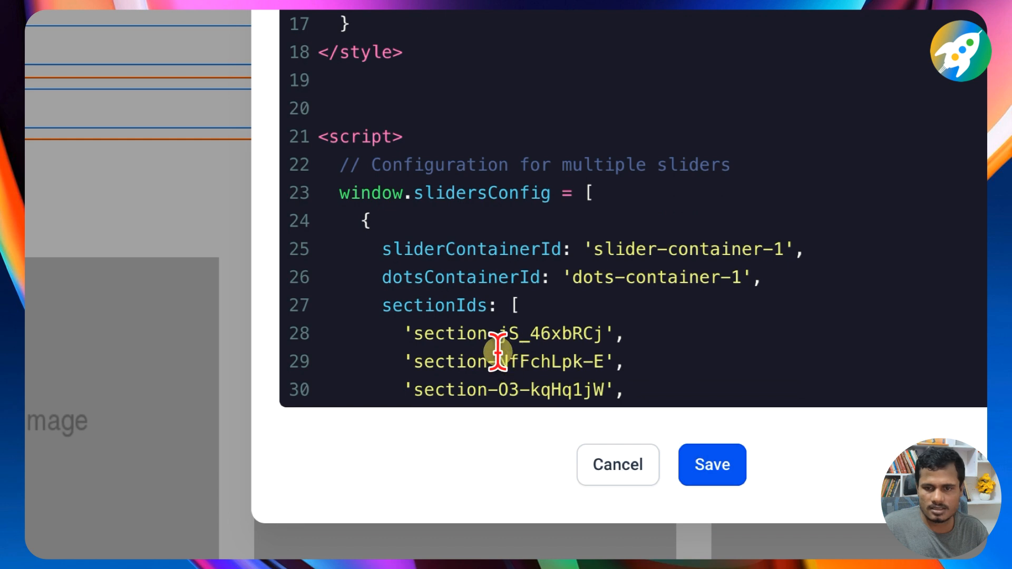
scroll(498, 351, "down", 5)
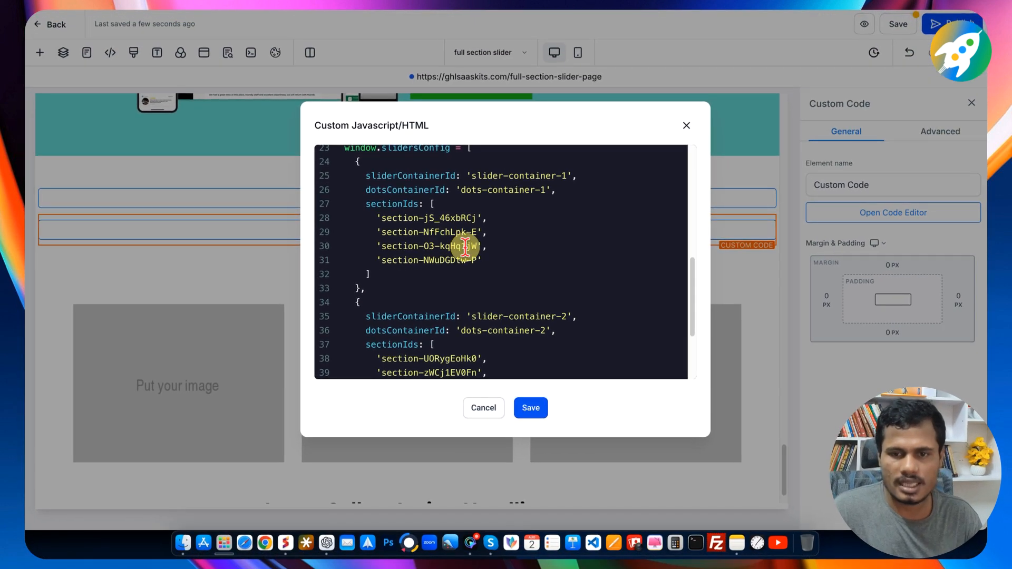
scroll(465, 246, "down", 3)
left_click_drag(479, 339, 371, 311)
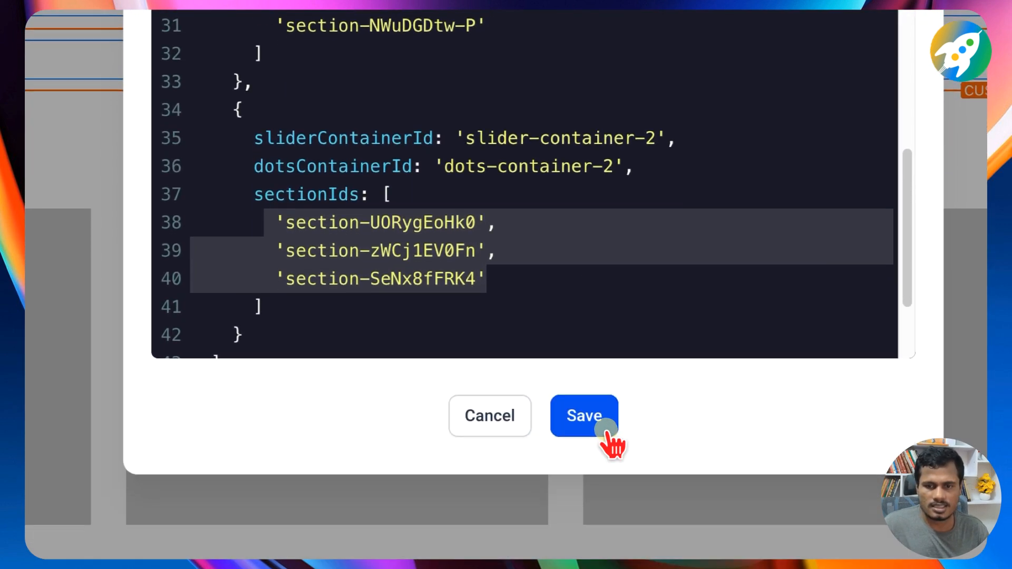
left_click(607, 428)
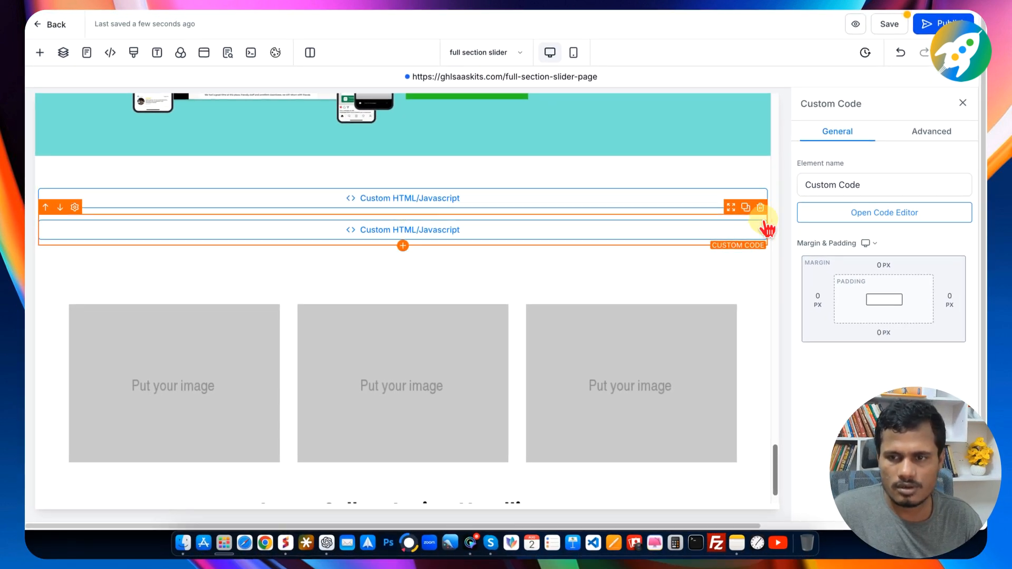
- Delete the lower of the two custom code elements under the teal section
left_click(761, 207)
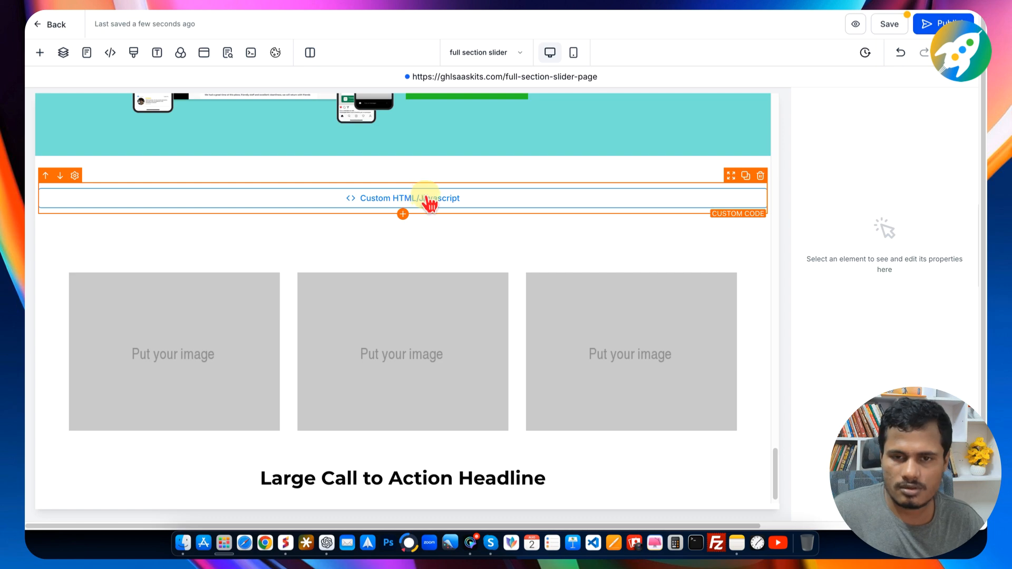
scroll(456, 207, "up", 5)
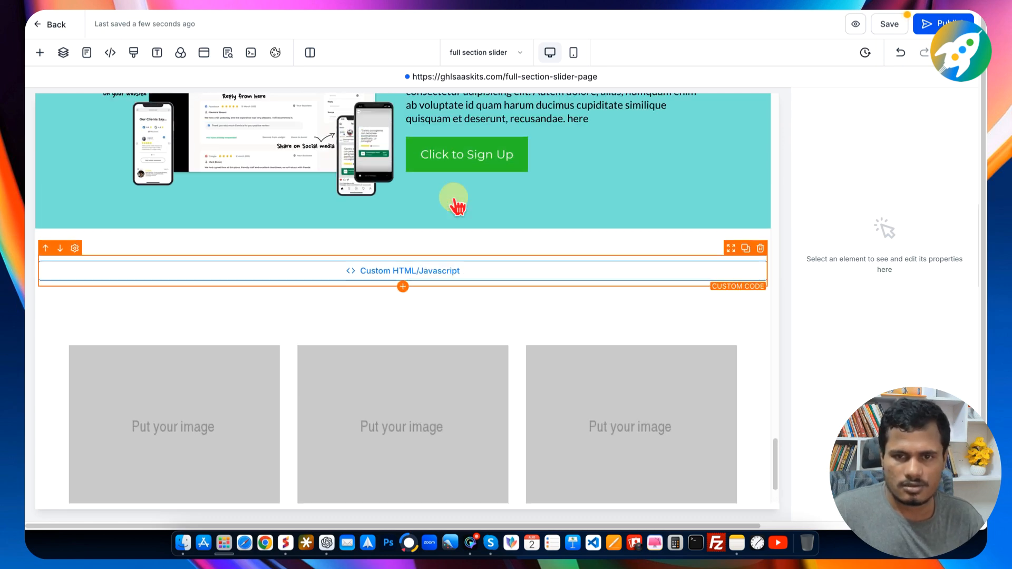
scroll(424, 204, "up", 10)
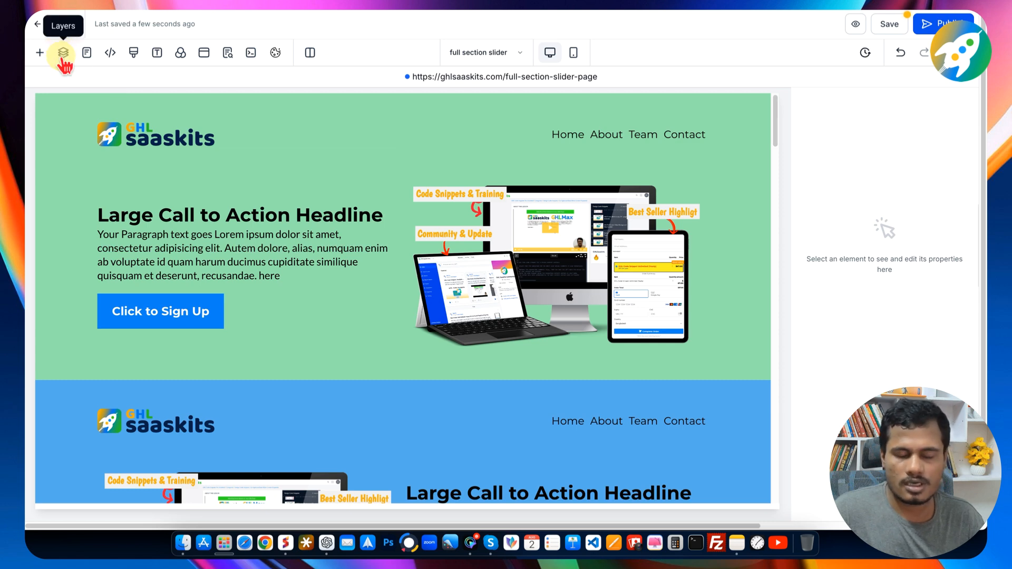
- Review the section names in the layer list and the slide sections of both sliders on the page
left_click(63, 53)
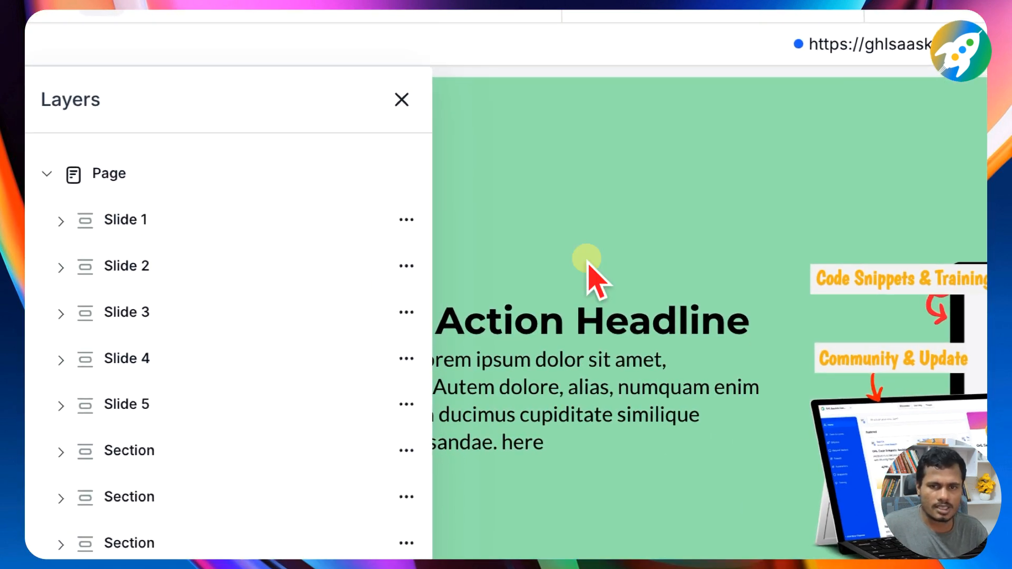
left_click(402, 99)
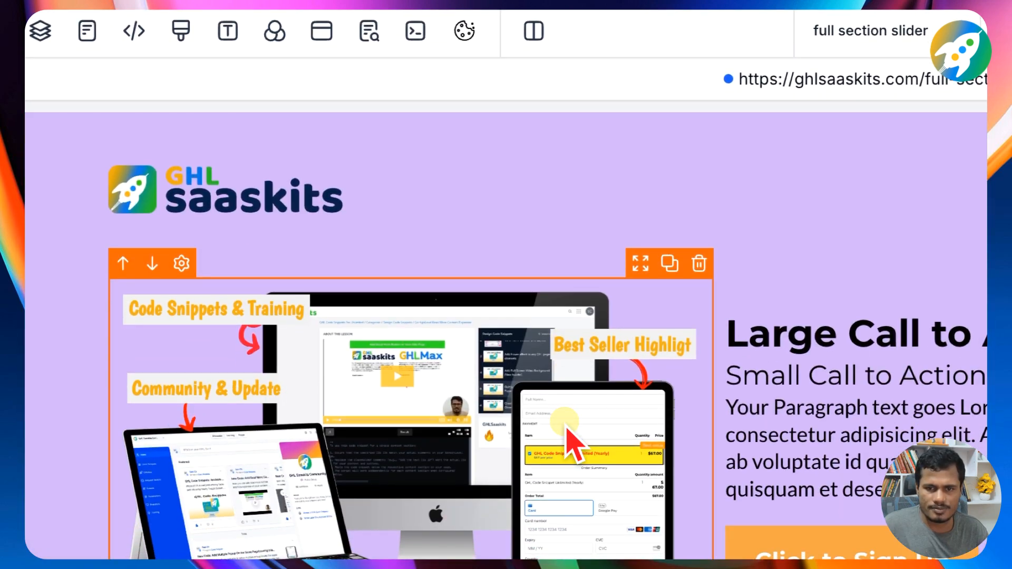
scroll(567, 441, "down", 8)
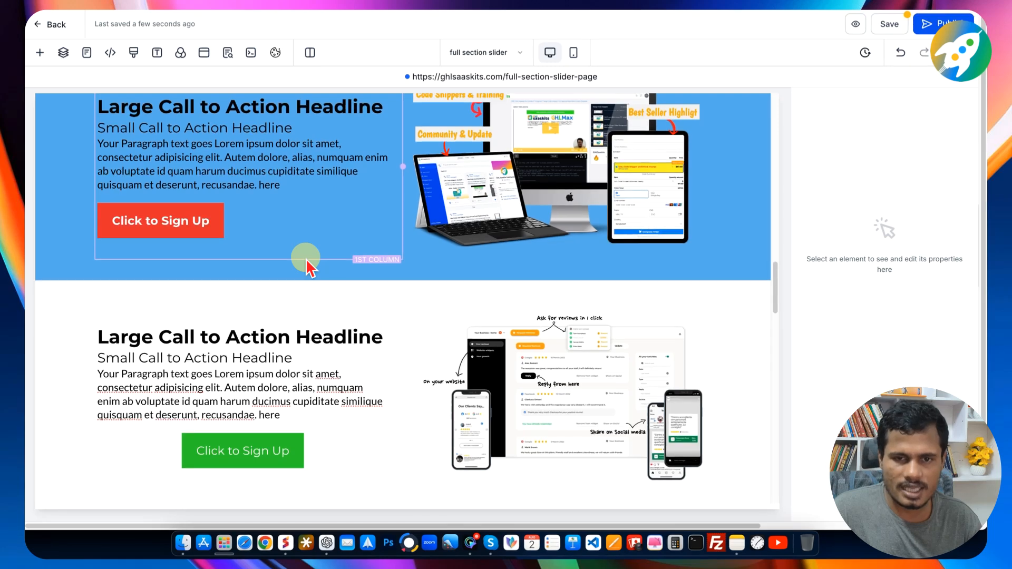
scroll(306, 261, "down", 5)
scroll(304, 295, "down", 10)
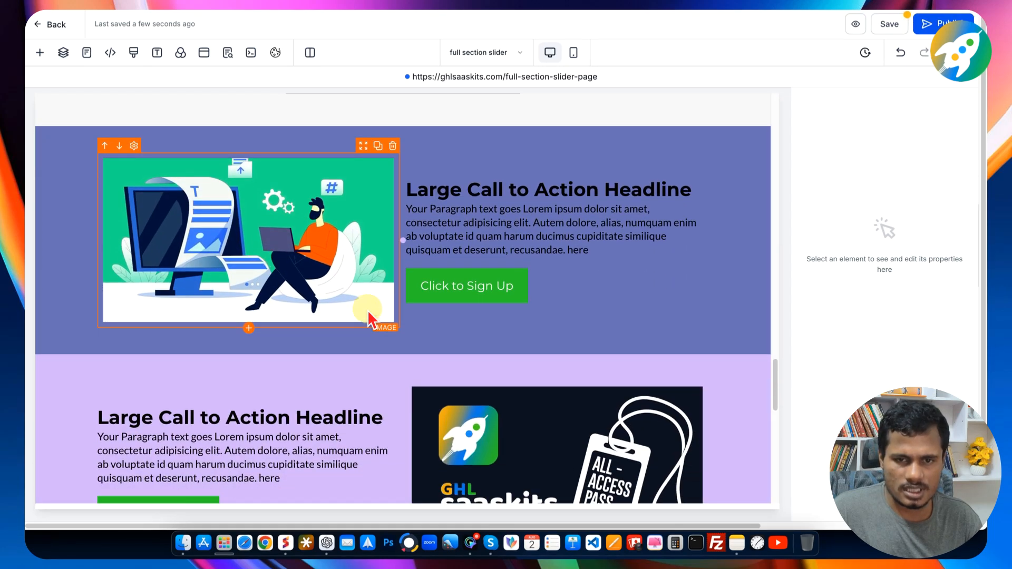
scroll(298, 356, "down", 1)
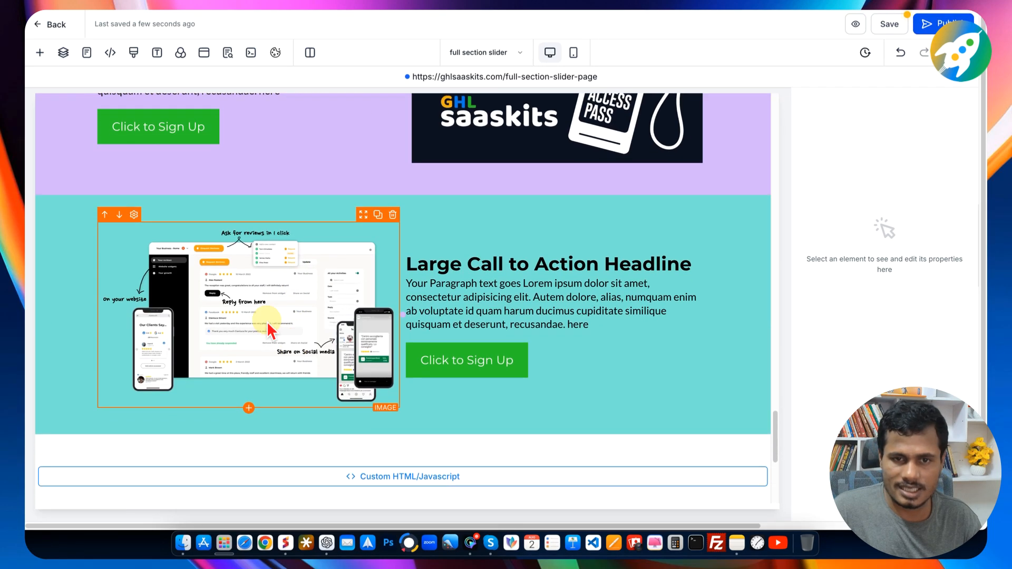
- Hide the first slider's sections Slide 1 through Slide 5 in the page layers
left_click(63, 53)
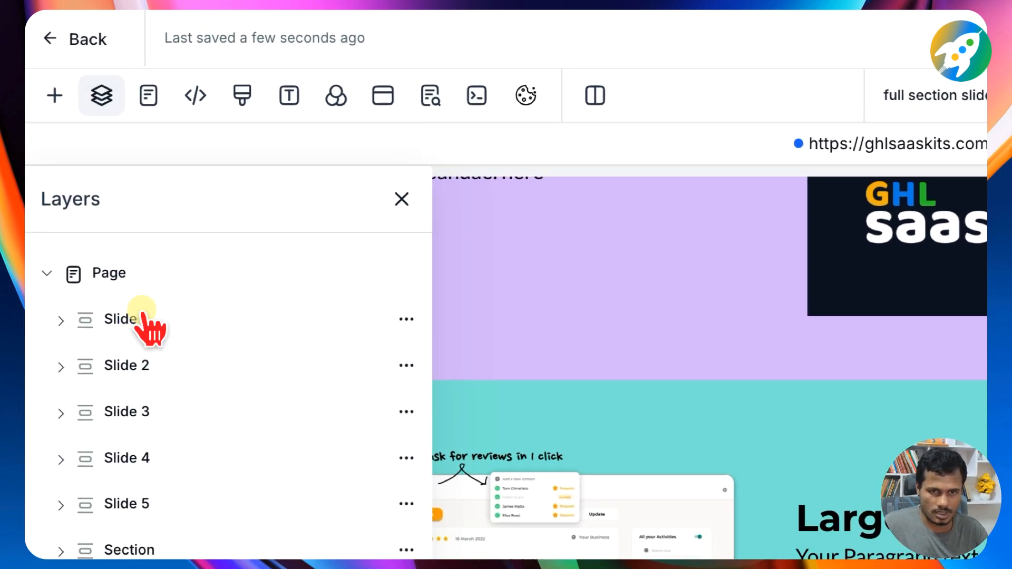
left_click(406, 319)
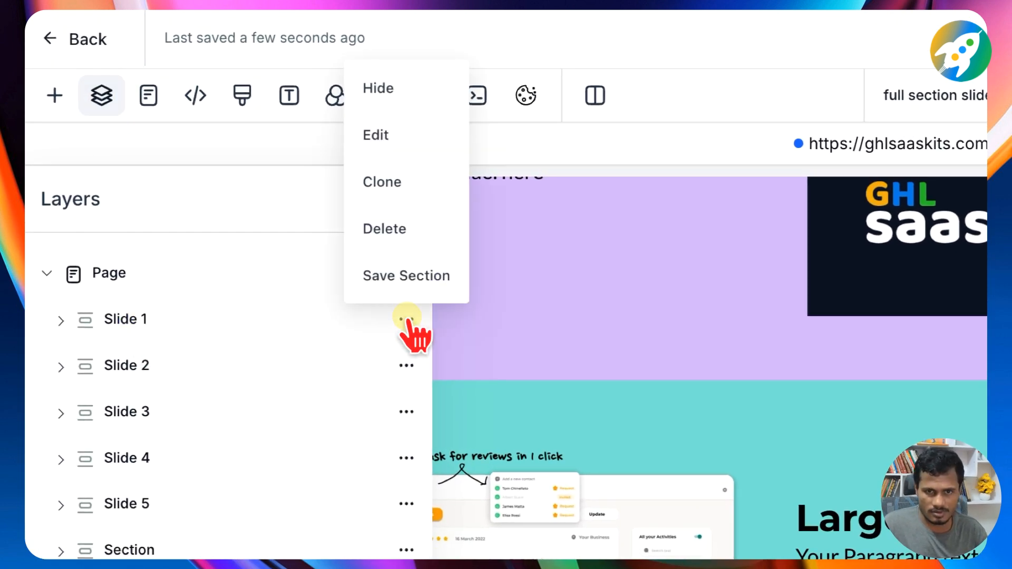
left_click(384, 91)
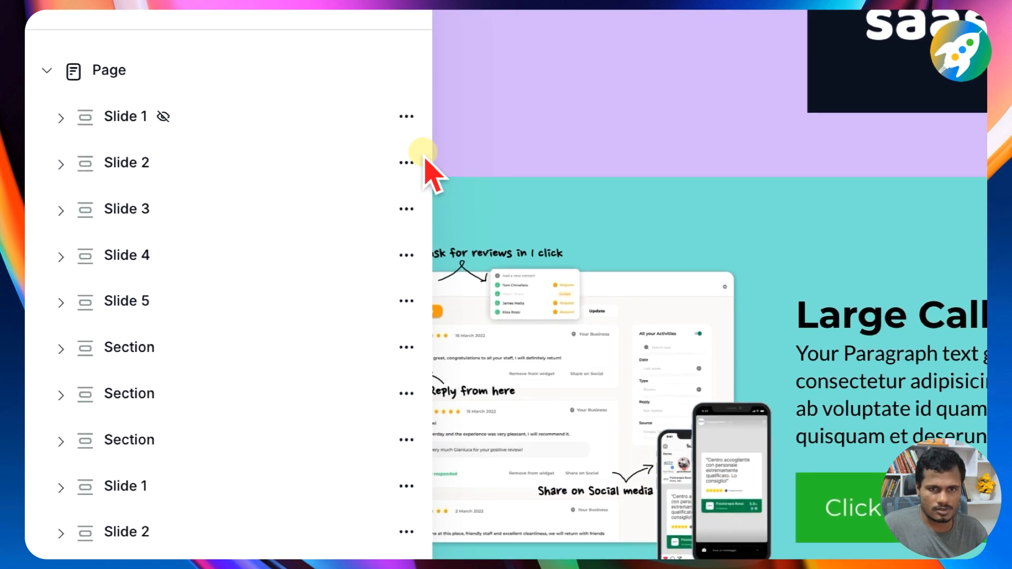
left_click(406, 366)
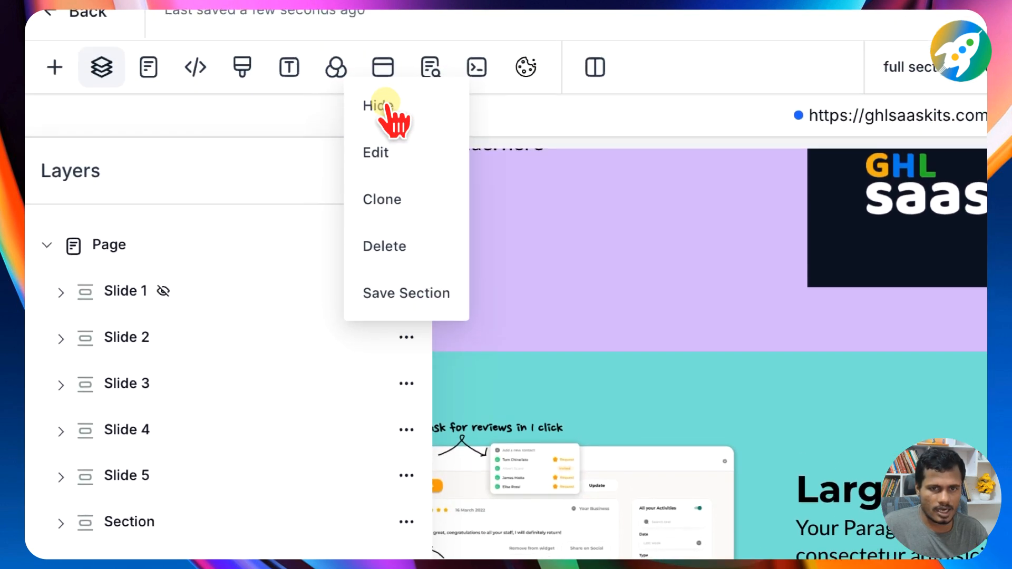
left_click(388, 108)
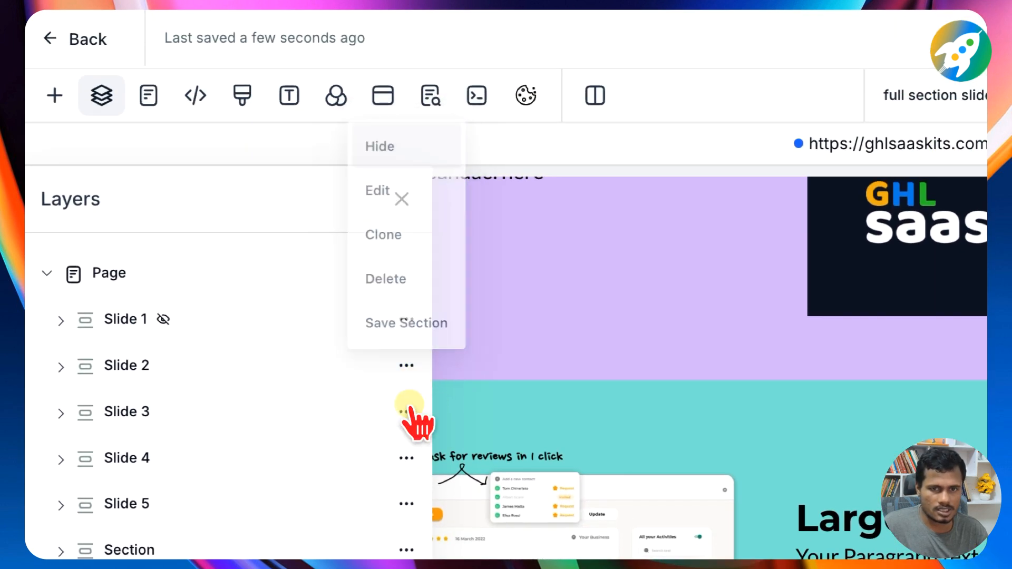
left_click(395, 348)
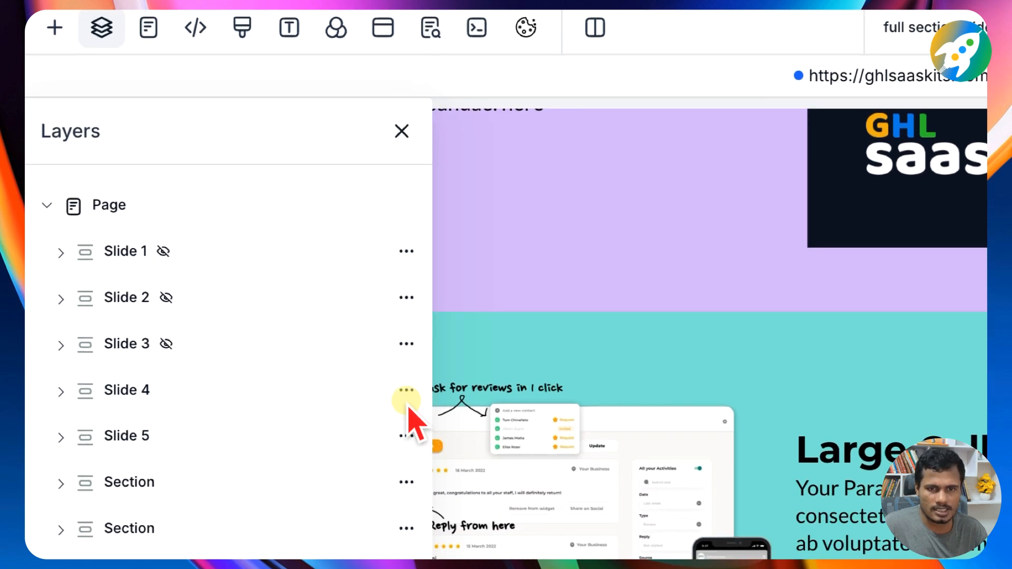
left_click(406, 391)
left_click(415, 159)
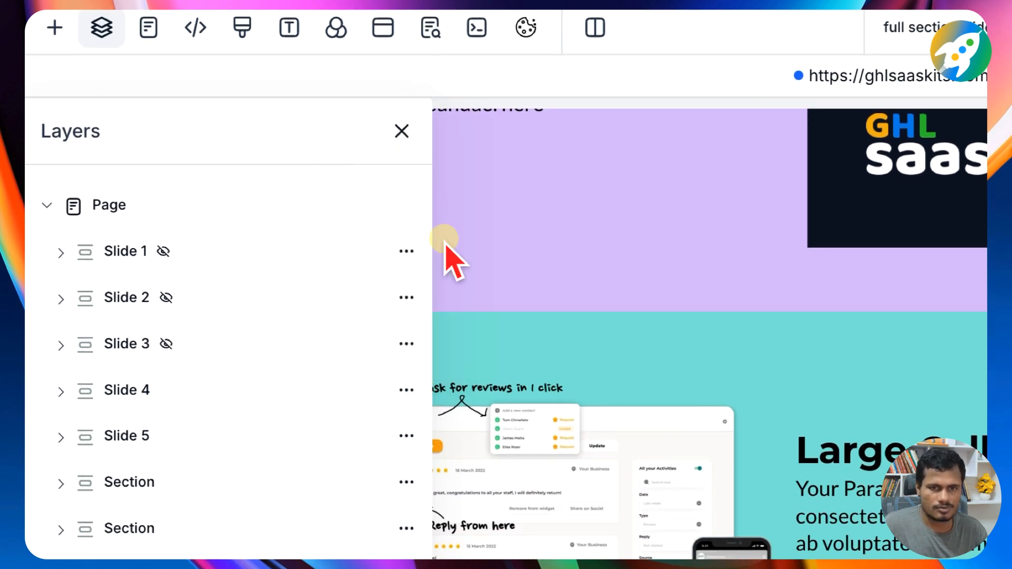
left_click(407, 436)
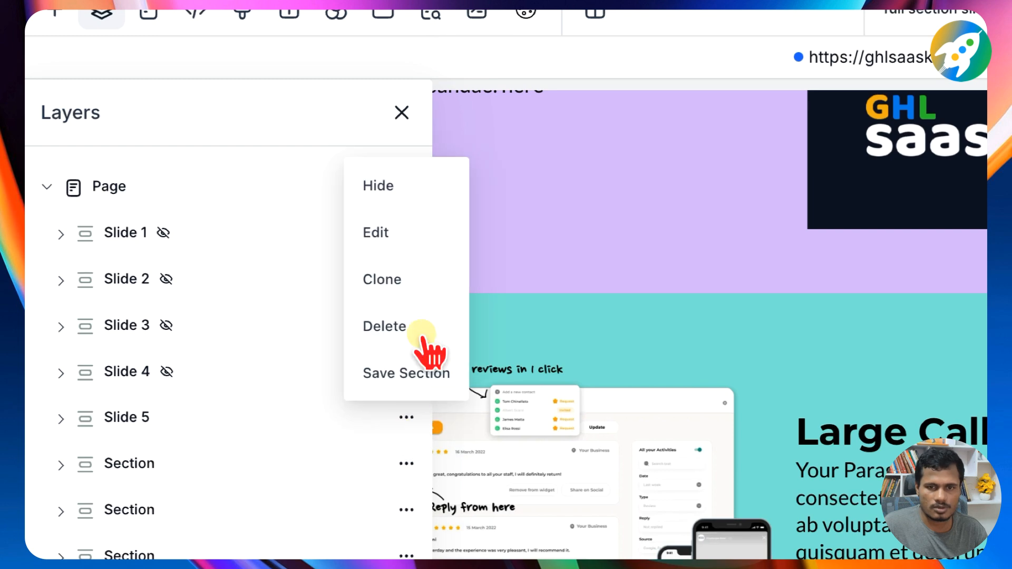
left_click(415, 190)
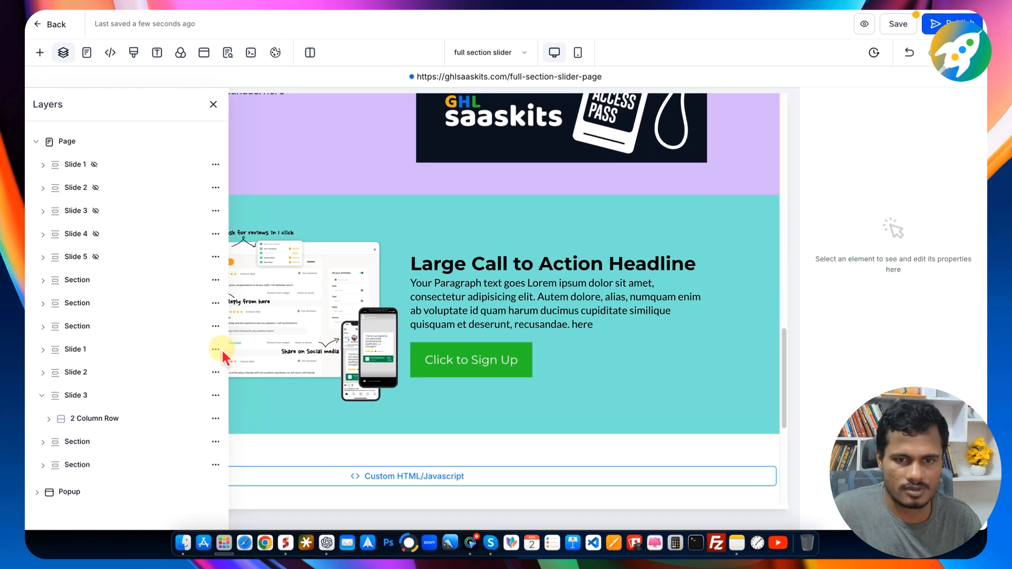
- Hide the second slider's sections Slide 1, Slide 2 and Slide 3, and close the layer list
left_click(357, 461)
left_click(337, 20)
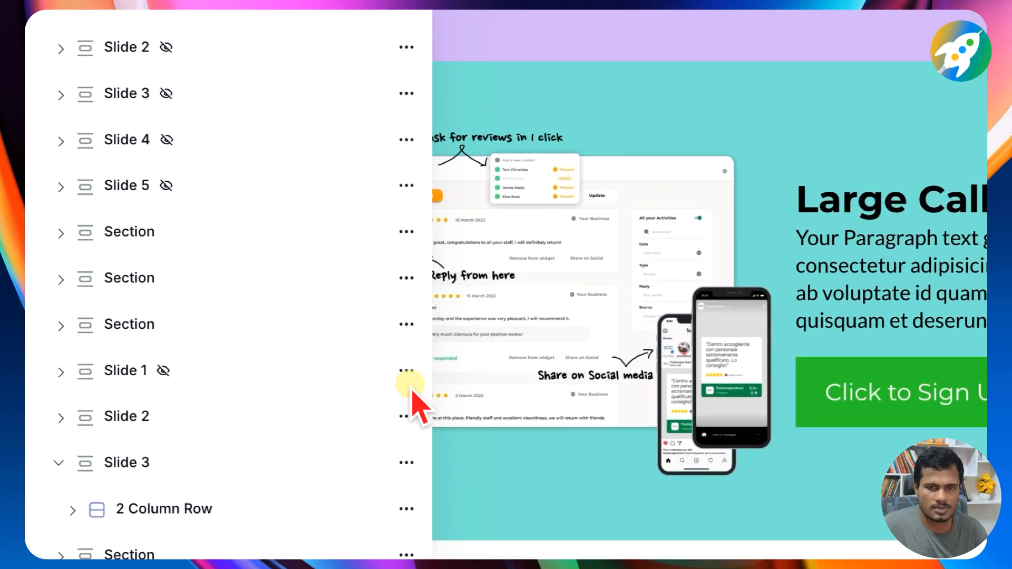
left_click(407, 417)
left_click(411, 185)
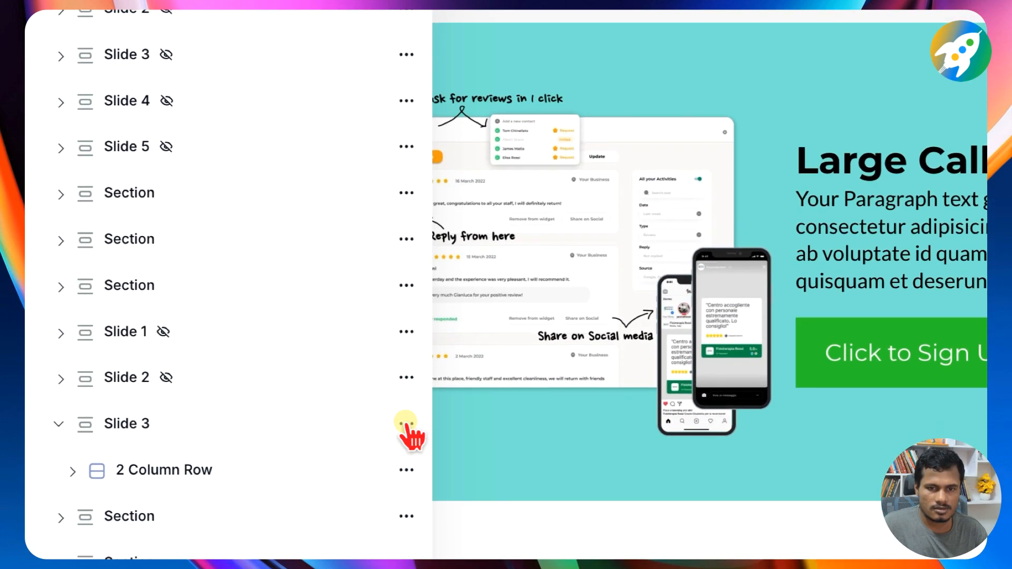
left_click(407, 424)
left_click(397, 194)
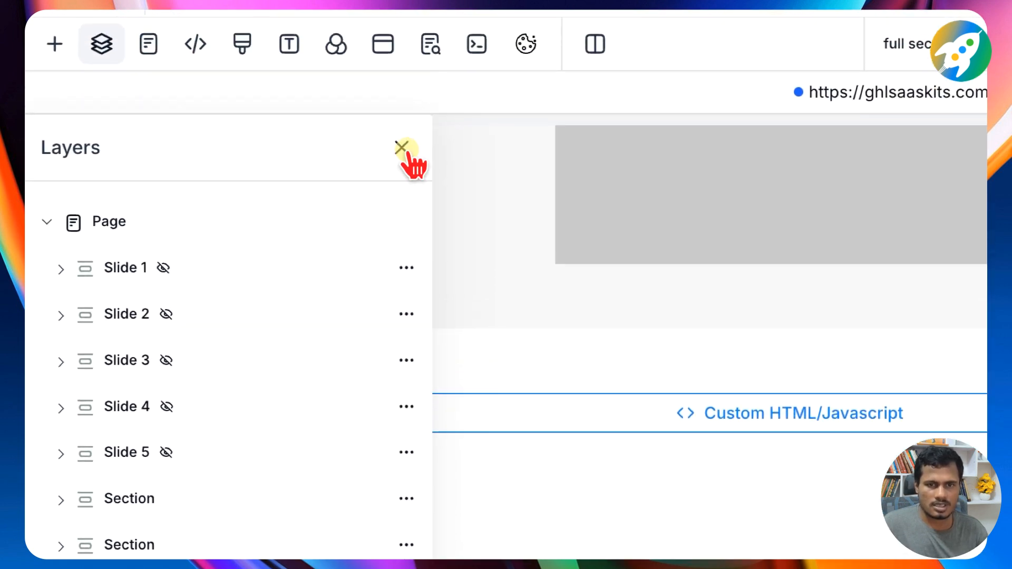
left_click(403, 149)
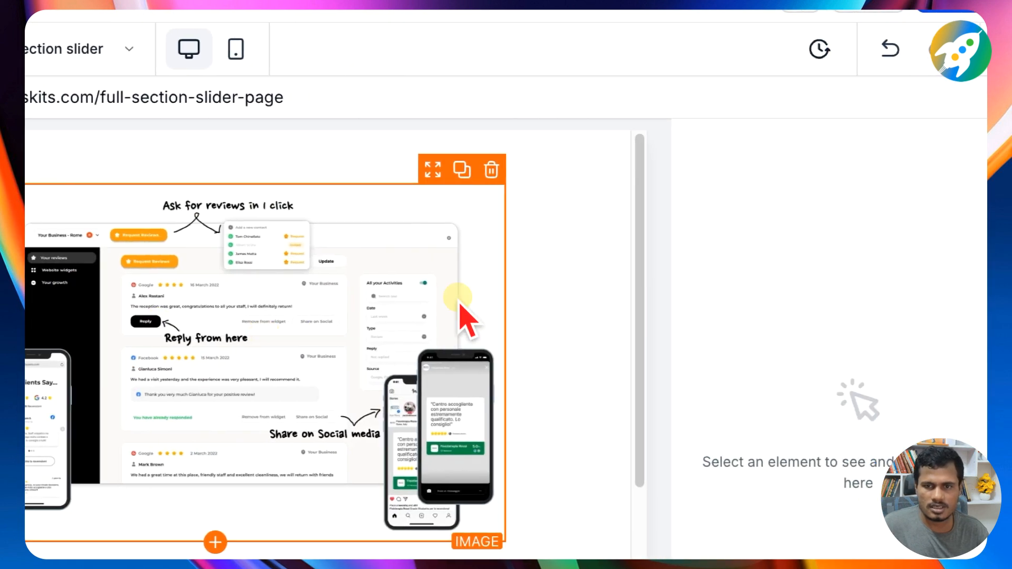
- Save the page and open the live full-section-slider-page
left_click(539, 208)
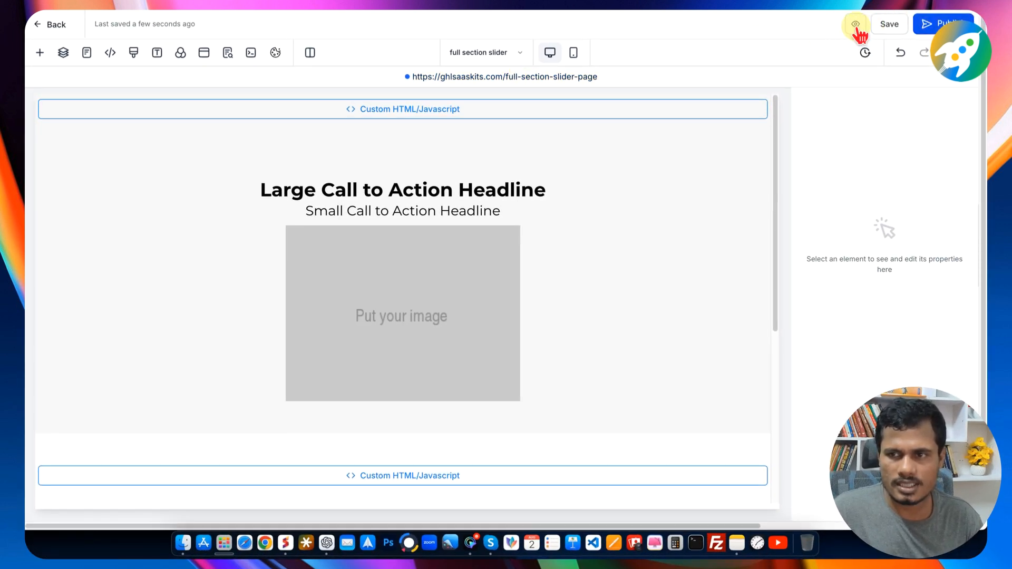
left_click(496, 78)
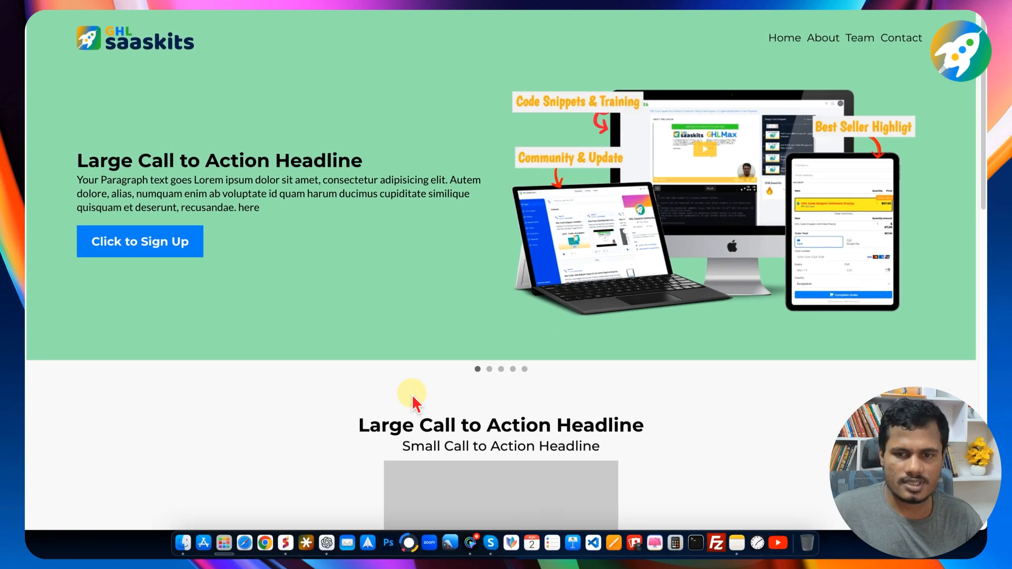
- Test the first slider's navigation dots and check how the second slider cycles through its slides on the live page
left_click(490, 371)
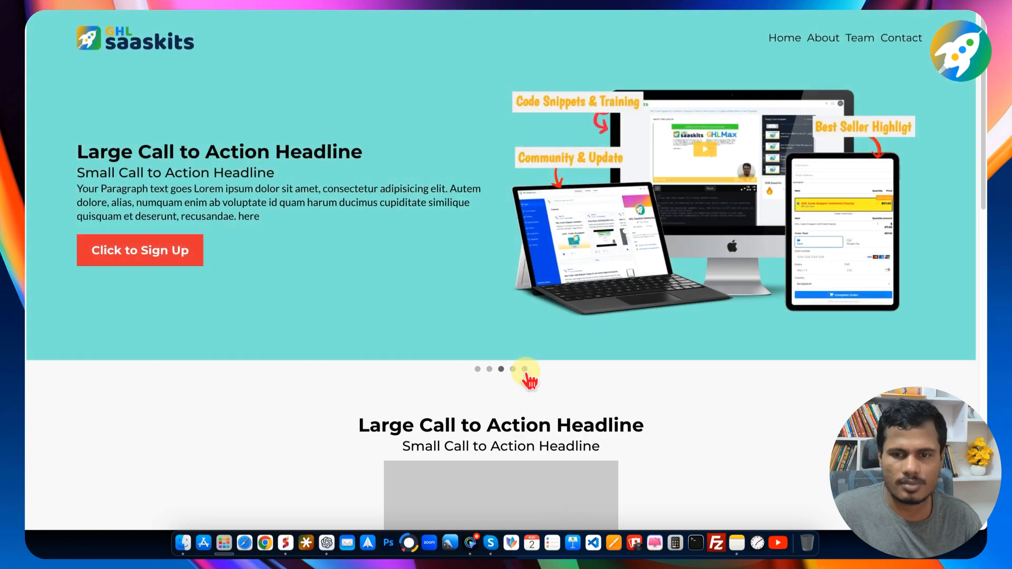
left_click(513, 369)
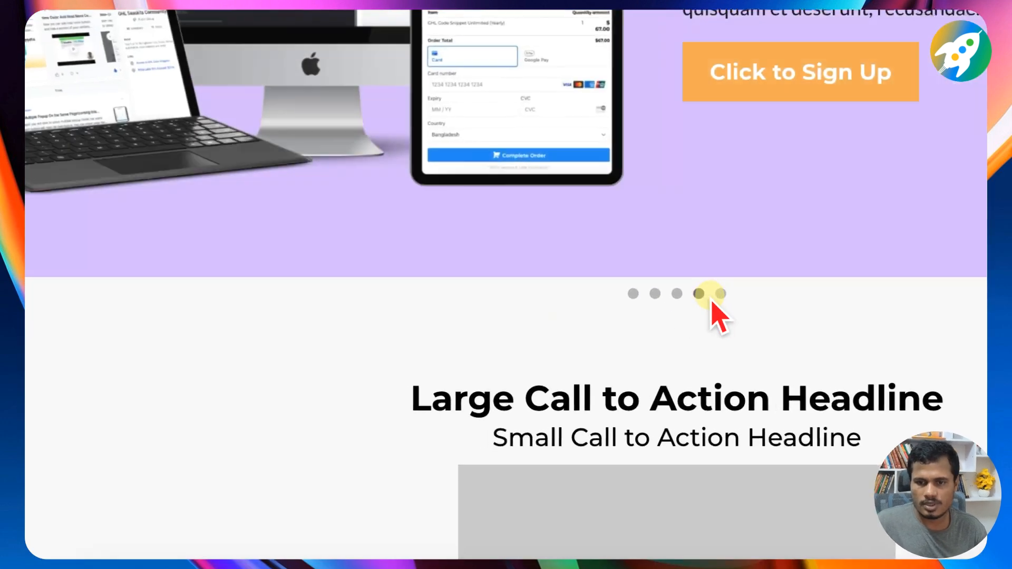
left_click(525, 370)
left_click(477, 370)
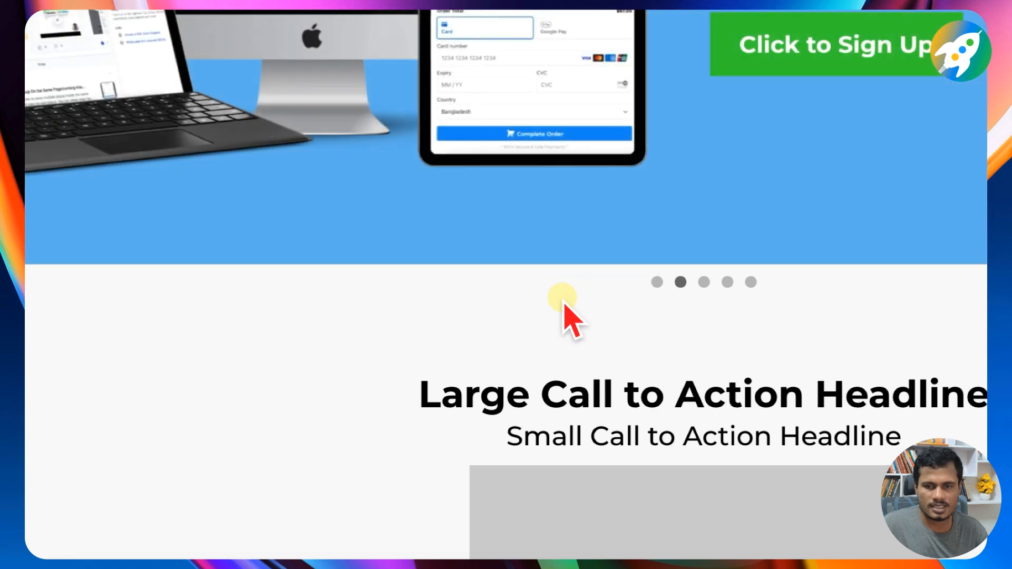
scroll(436, 273, "down", 5)
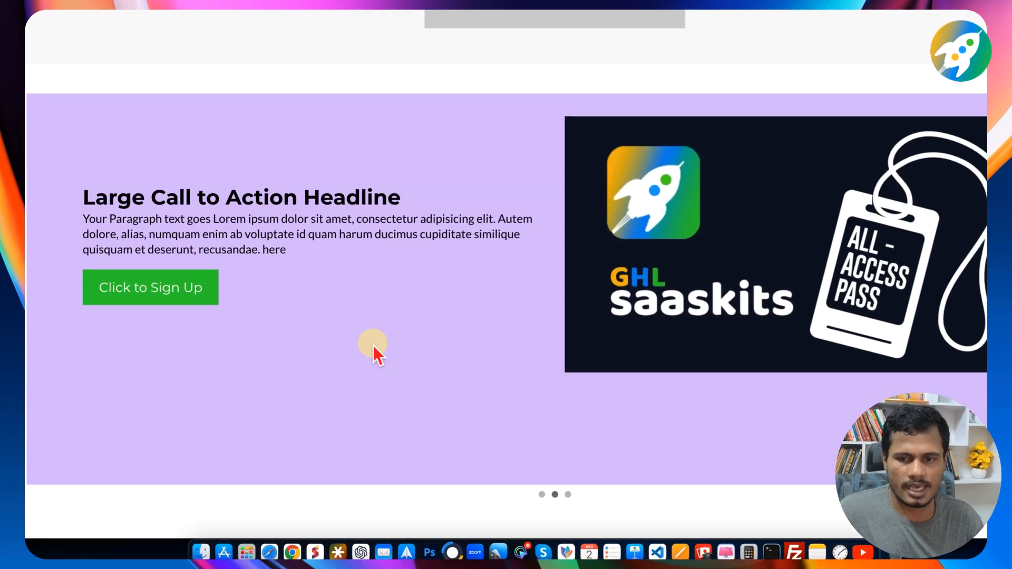
scroll(373, 346, "down", 2)
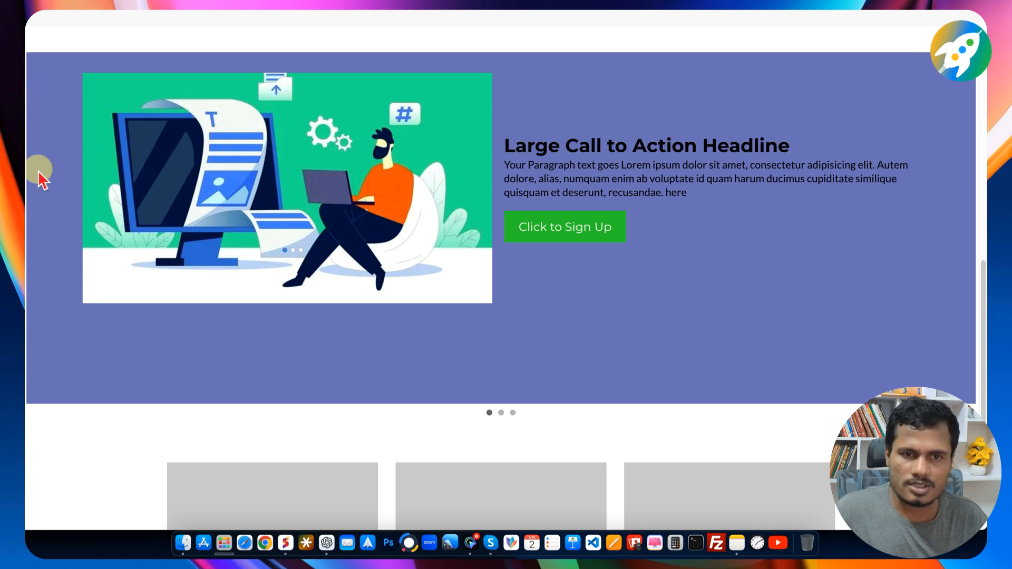
- Switch to the JavaScript playground and highlight the First Slider placeholder comment and its two container divs in index.html
left_click(19, 300)
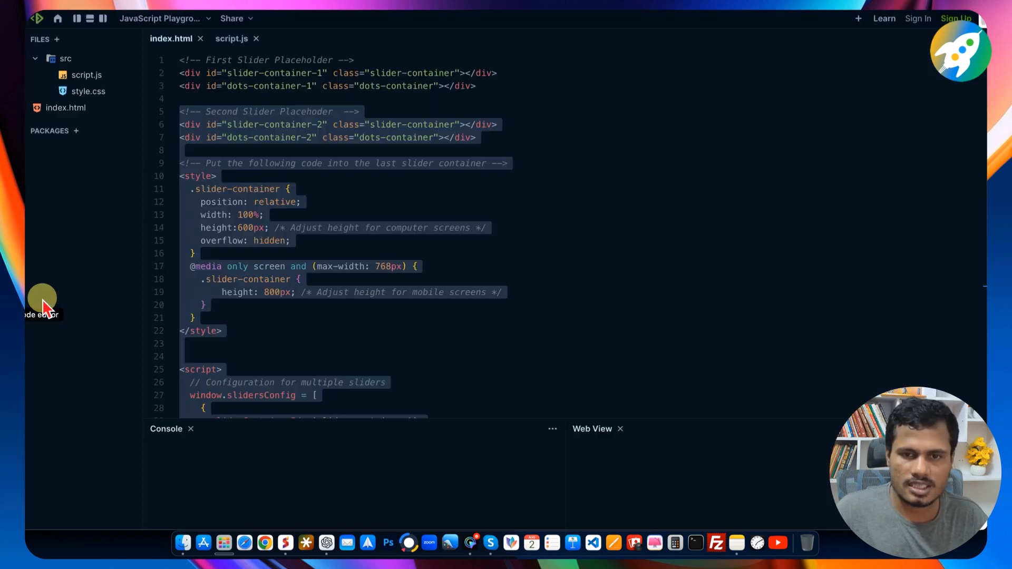
left_click(452, 85)
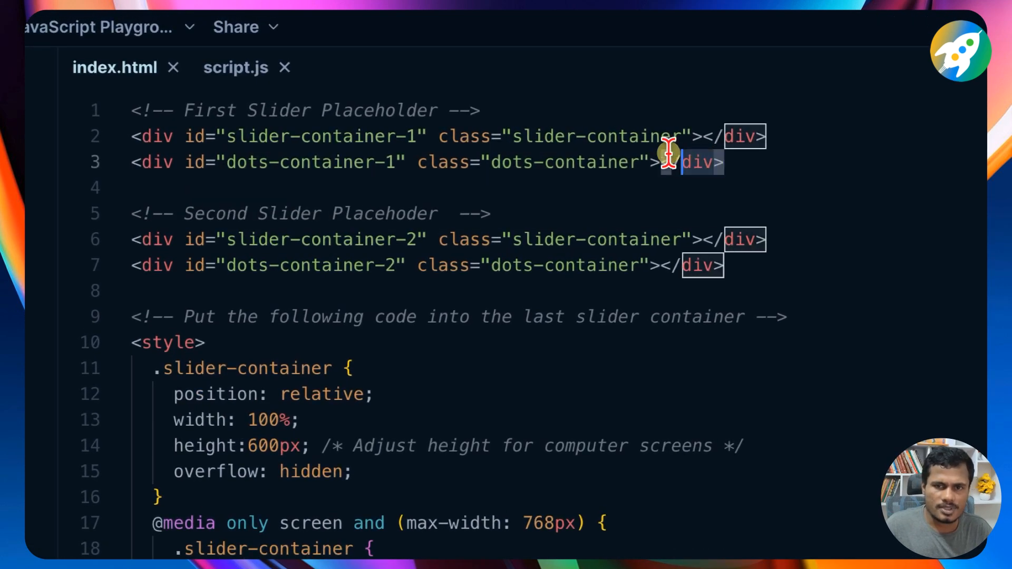
left_click_drag(725, 162, 129, 112)
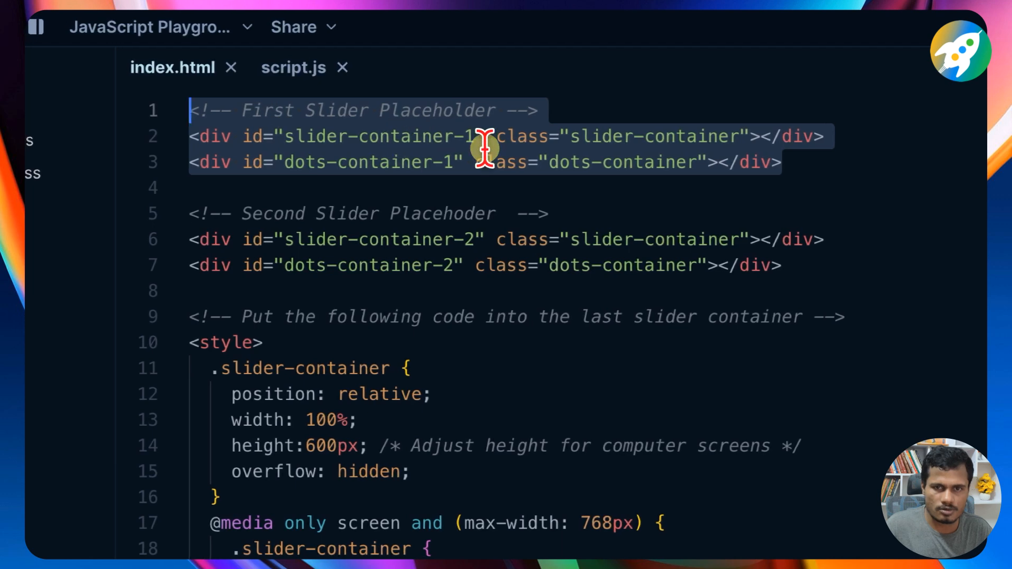
left_click(778, 168)
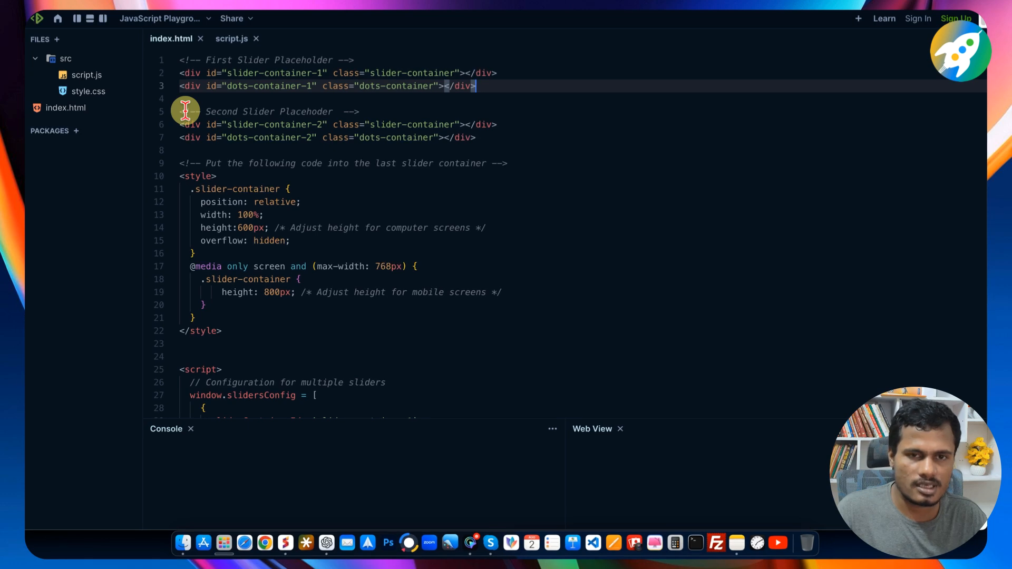
- Highlight the code in index.html from the Second Slider placeholder comment onward, and compare it with the First Slider placeholder block
left_click_drag(180, 111, 256, 413)
scroll(311, 301, "up", 10)
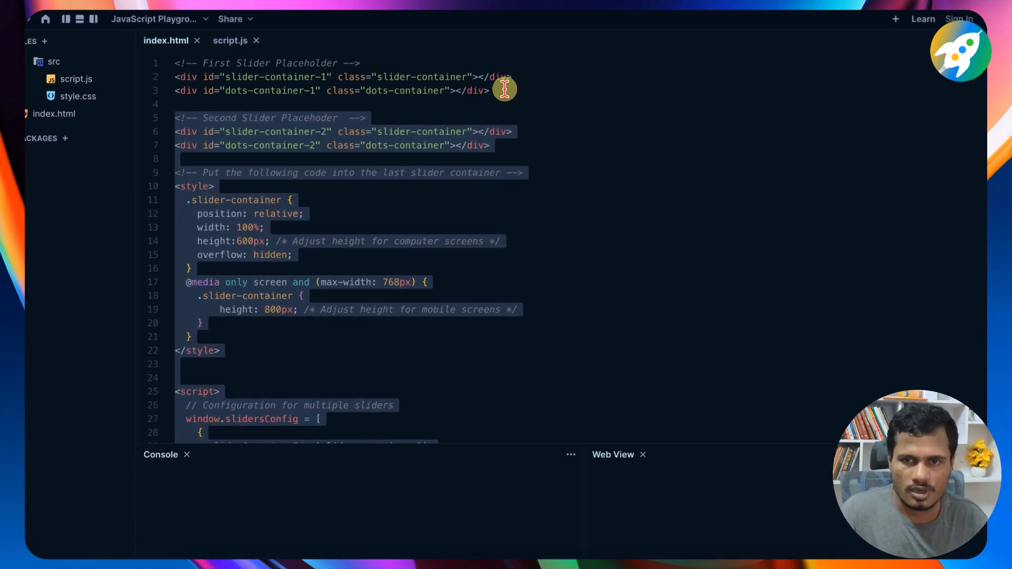
left_click_drag(699, 162, 366, 138)
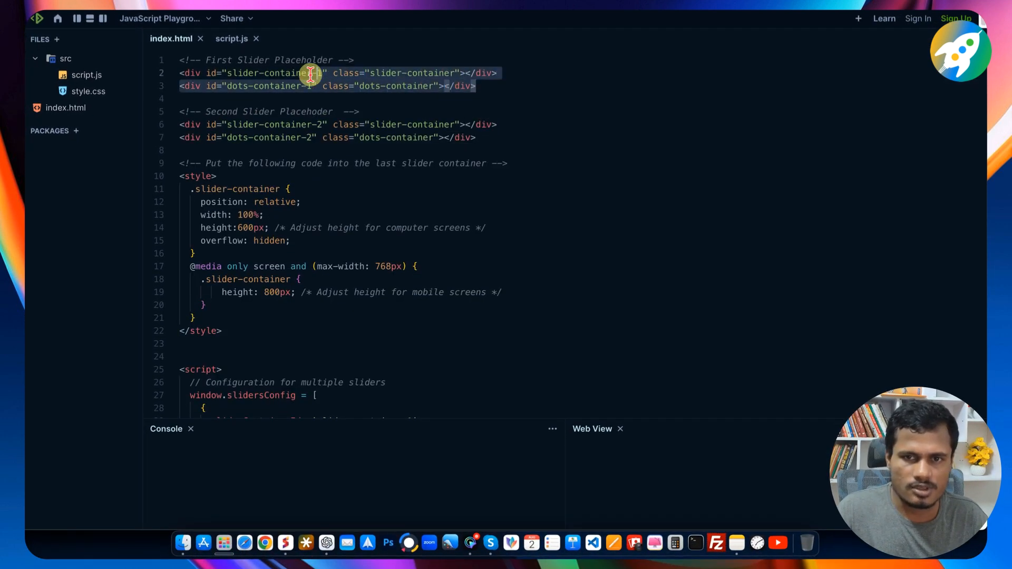
left_click_drag(311, 74, 180, 59)
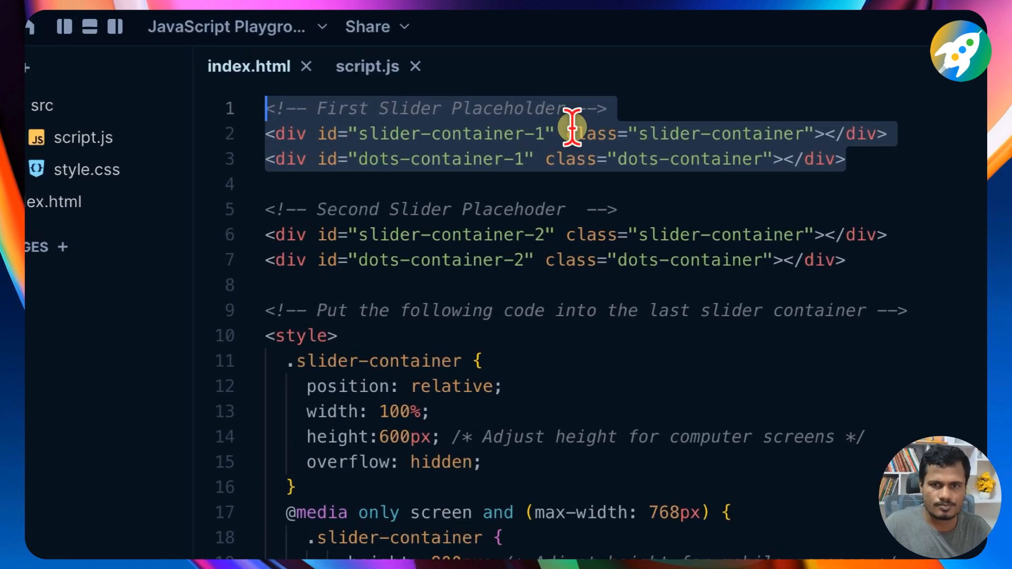
- Highlight the Second Slider placeholder comment with its two container divs, then the code down to the first slider's section IDs
left_click(573, 136)
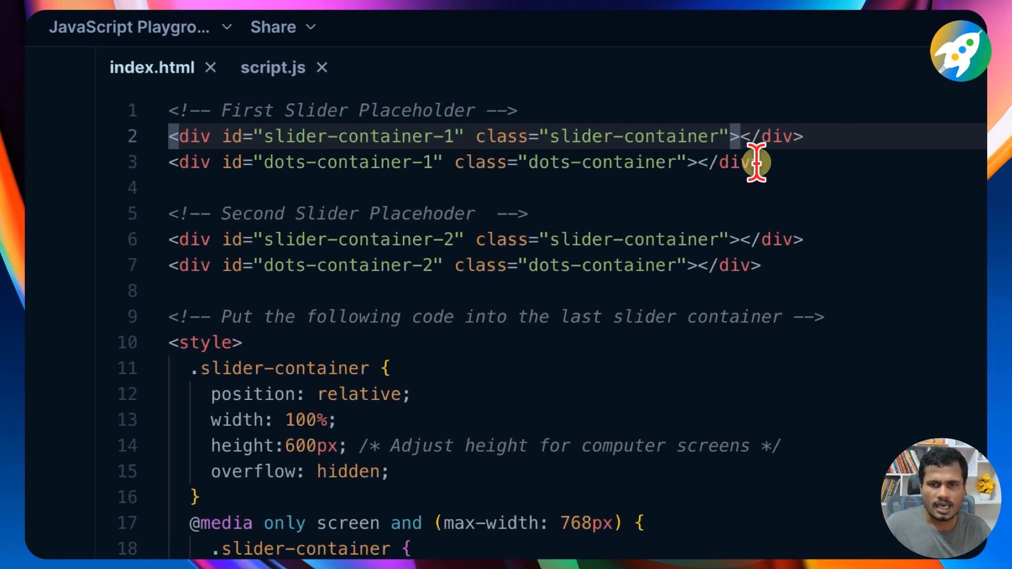
left_click_drag(741, 265, 118, 225)
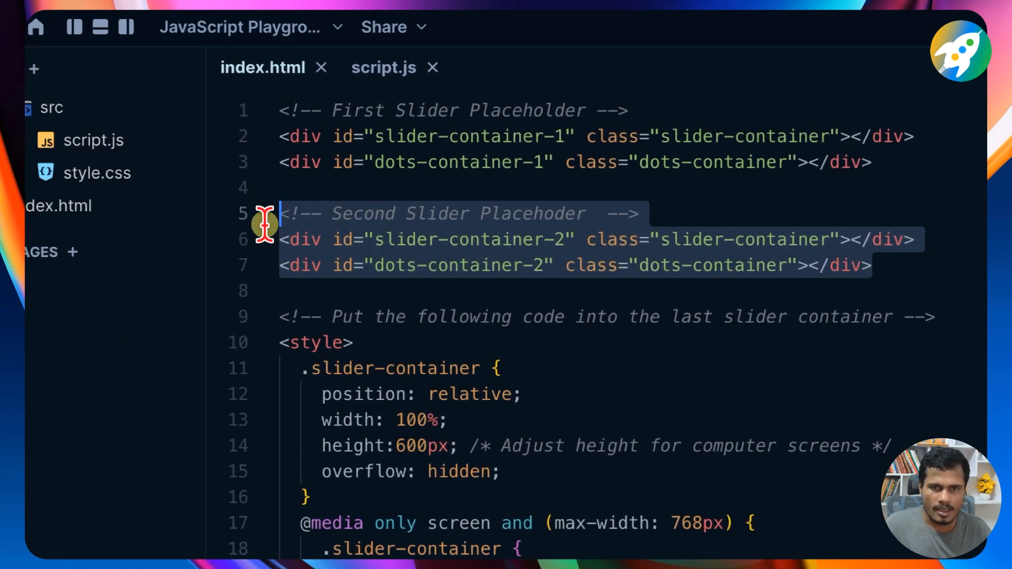
left_click(570, 294)
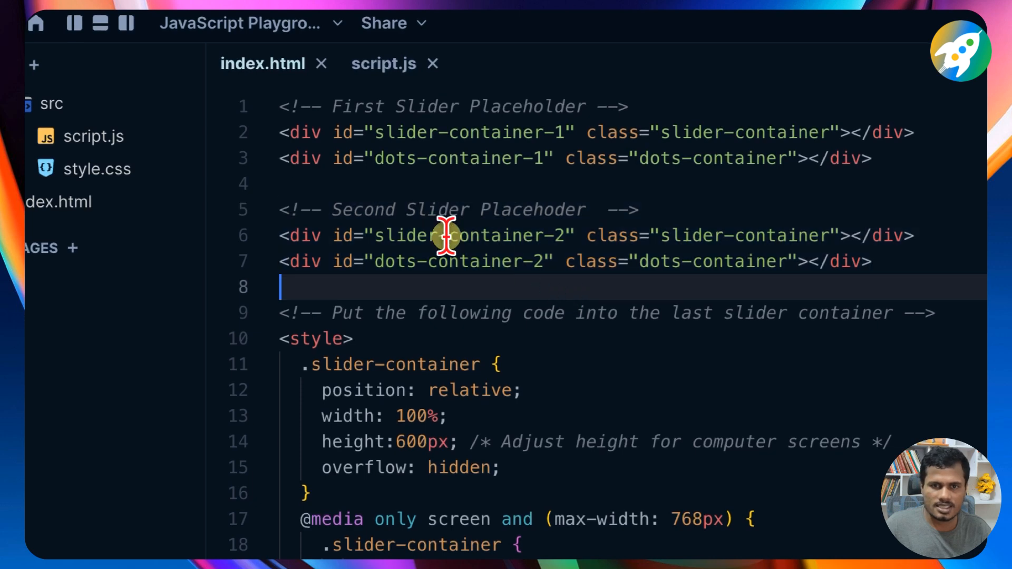
left_click_drag(281, 208, 297, 269)
left_click_drag(298, 155, 375, 448)
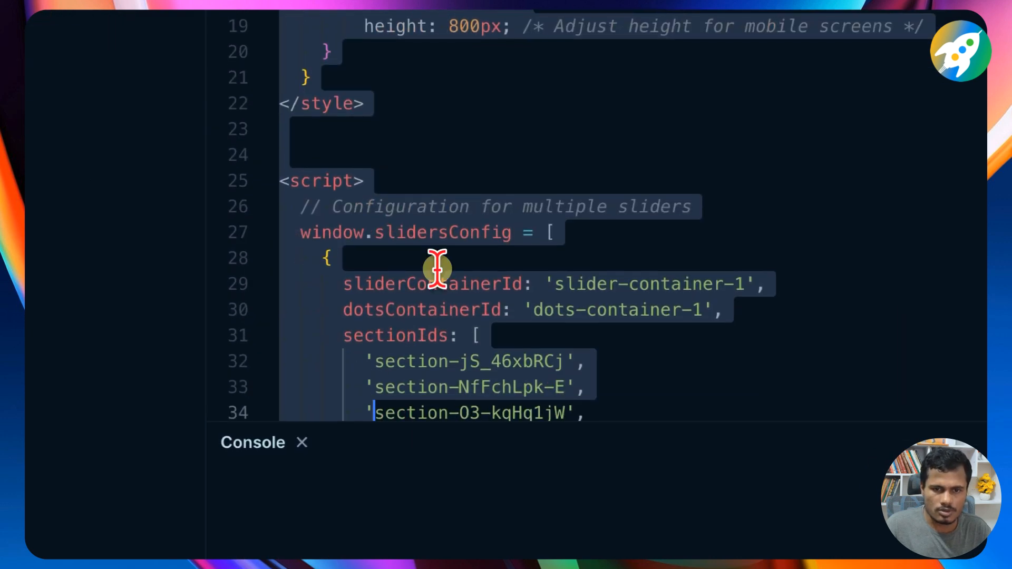
scroll(459, 226, "up", 3)
- Change the div IDs under the Second Slider placeholder to slider-container-3 and dots-container-3
left_click(644, 253)
left_click(596, 111)
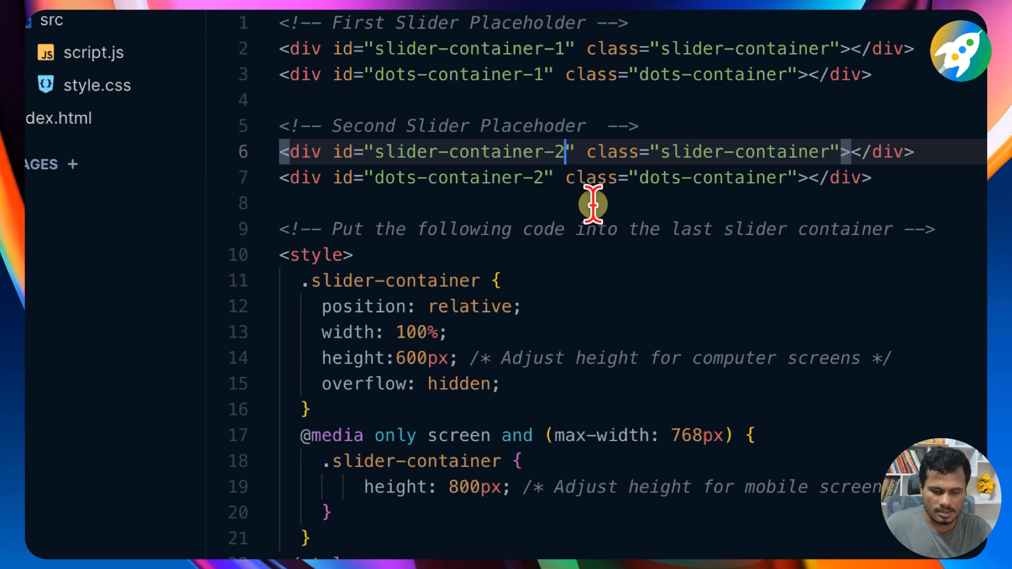
key("BackSpace")
type("3")
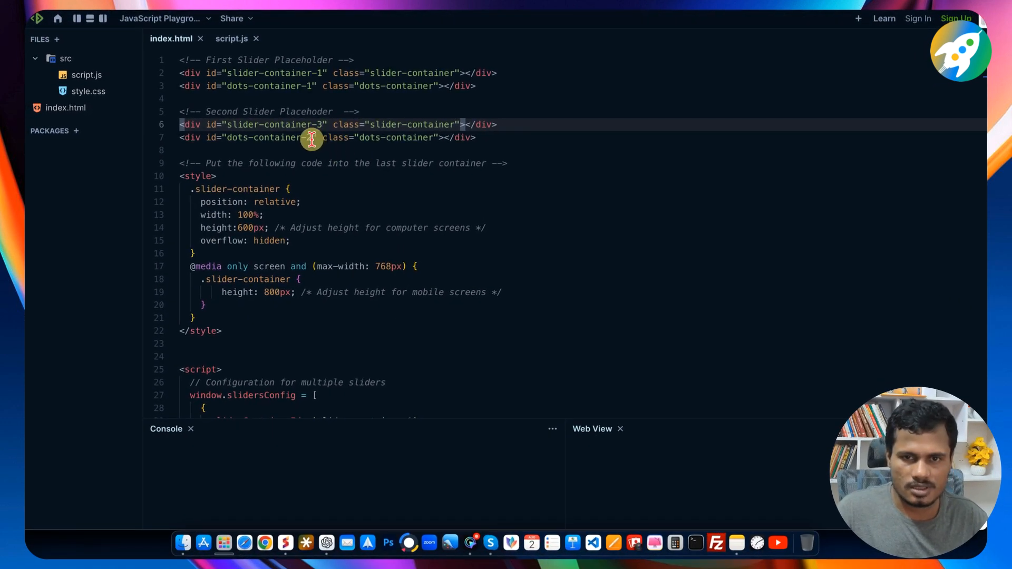
left_click(314, 137)
key("BackSpace")
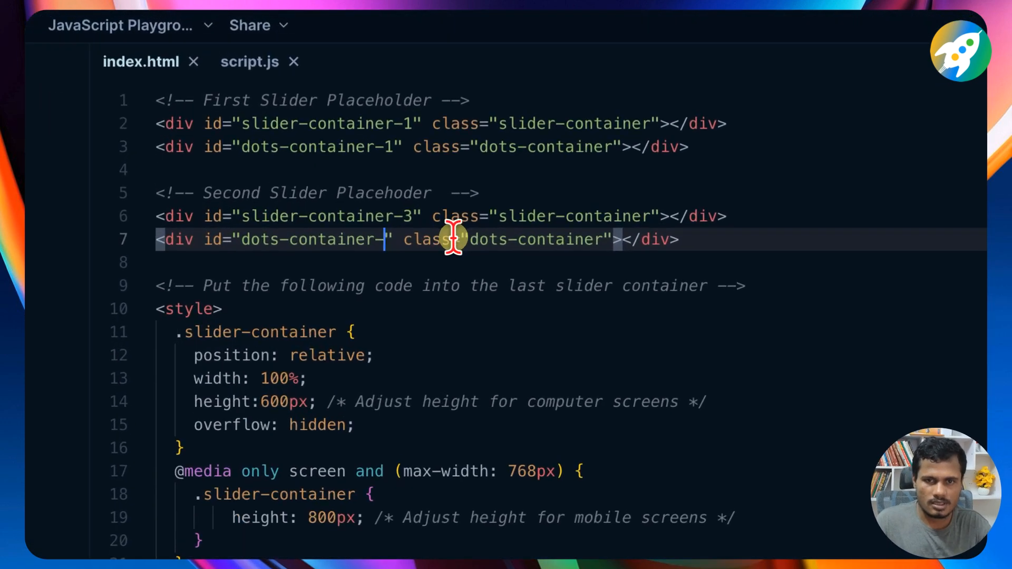
type("3")
left_click(401, 152)
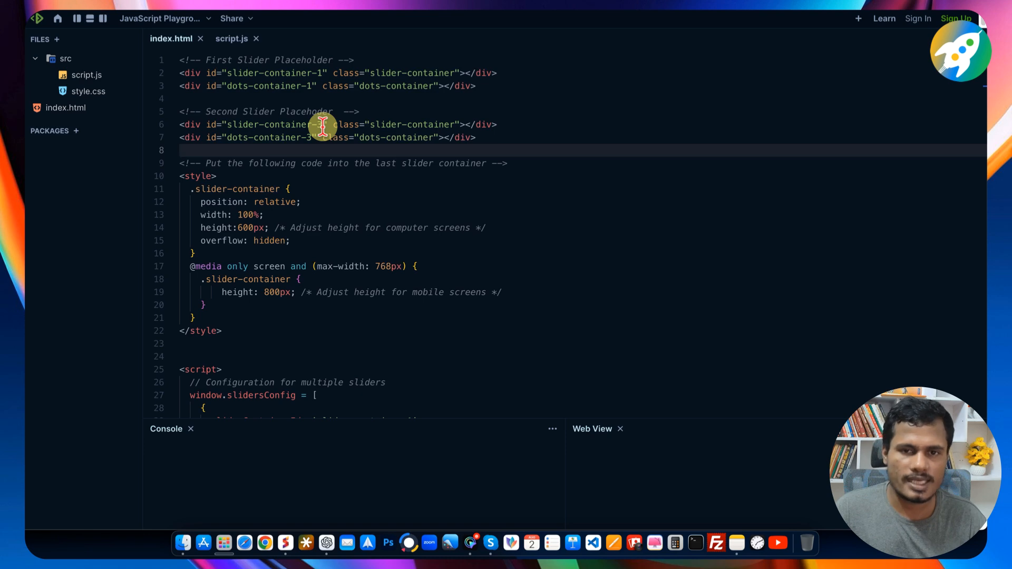
- Restore the Second Slider placeholder's div IDs to slider-container-2 and dots-container-2
left_click(323, 126)
key("BackSpace")
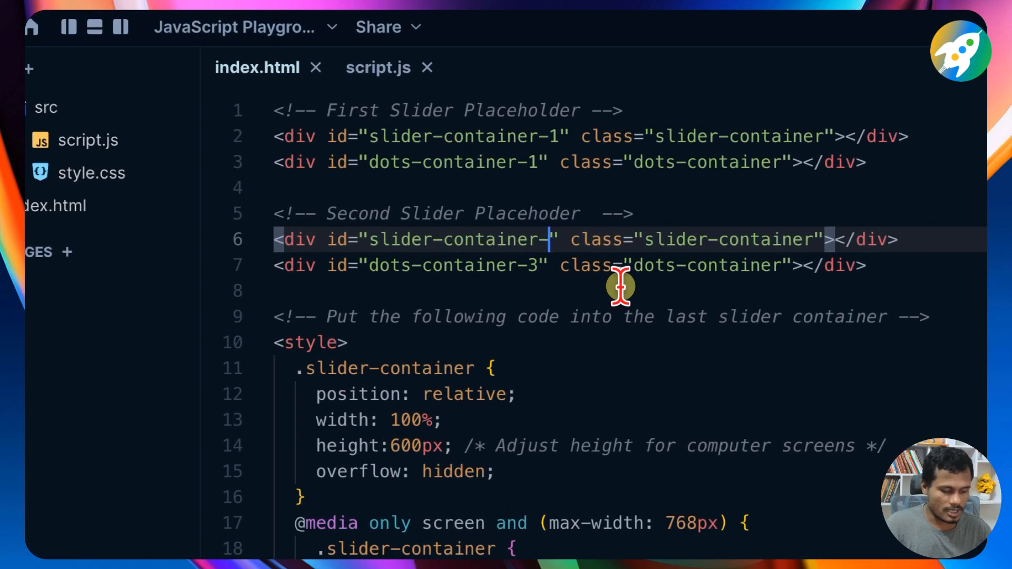
type("2")
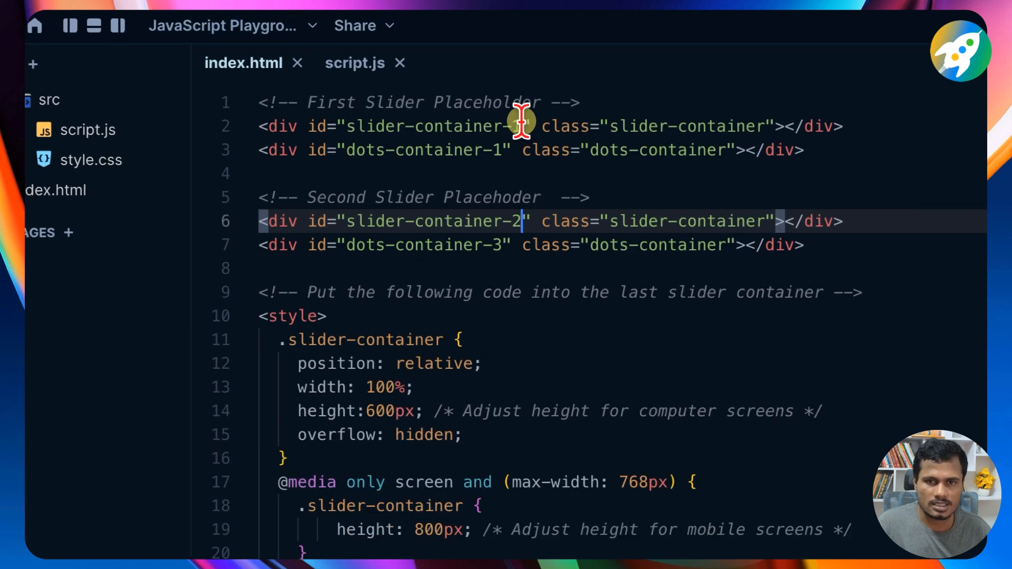
key("BackSpace")
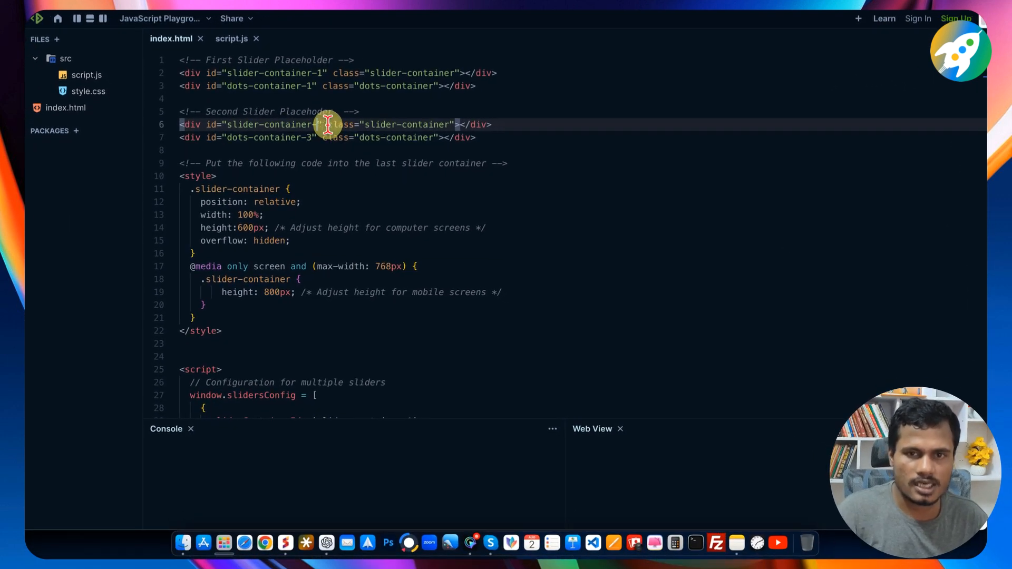
type("2")
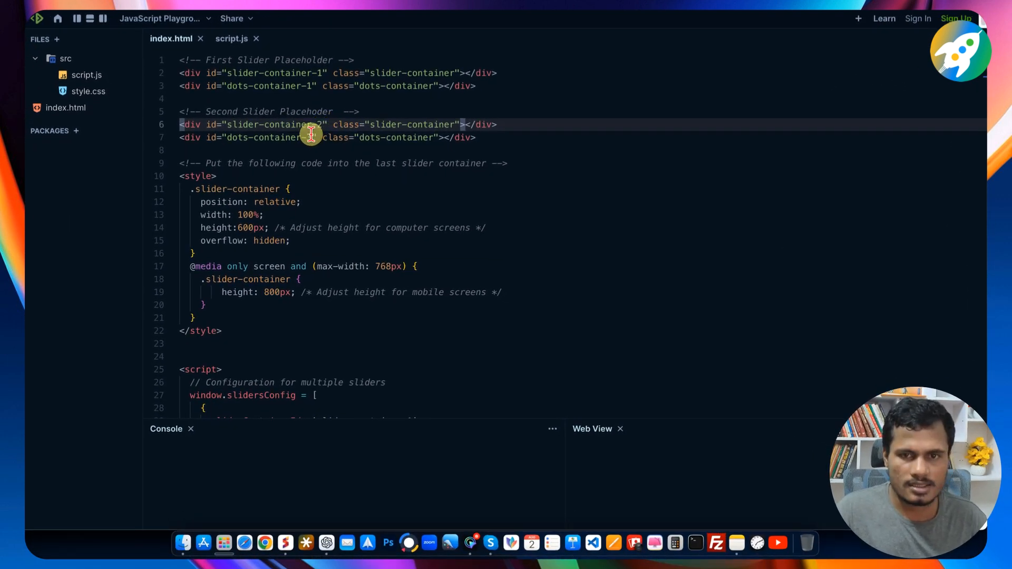
left_click(313, 137)
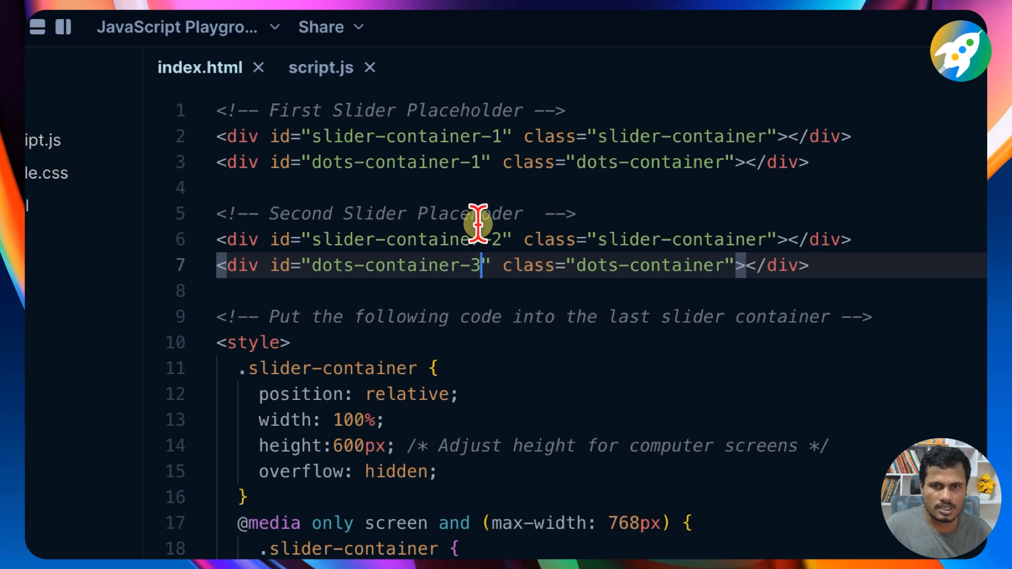
key("BackSpace")
type("2")
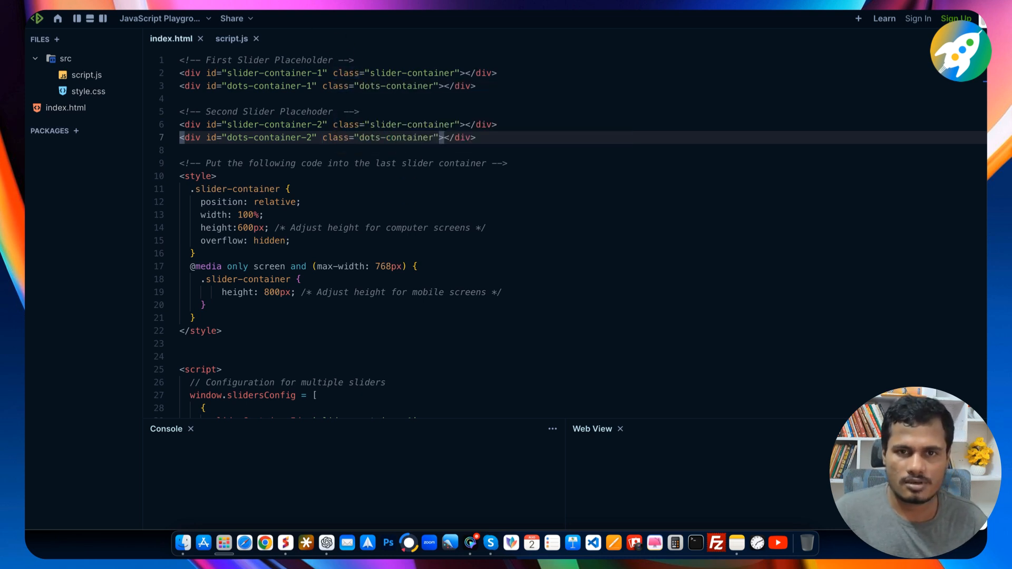
- Switch to the GHL Saaskits Community page, close the support chat, and browse the featured and recent discussion posts
left_click(269, 4)
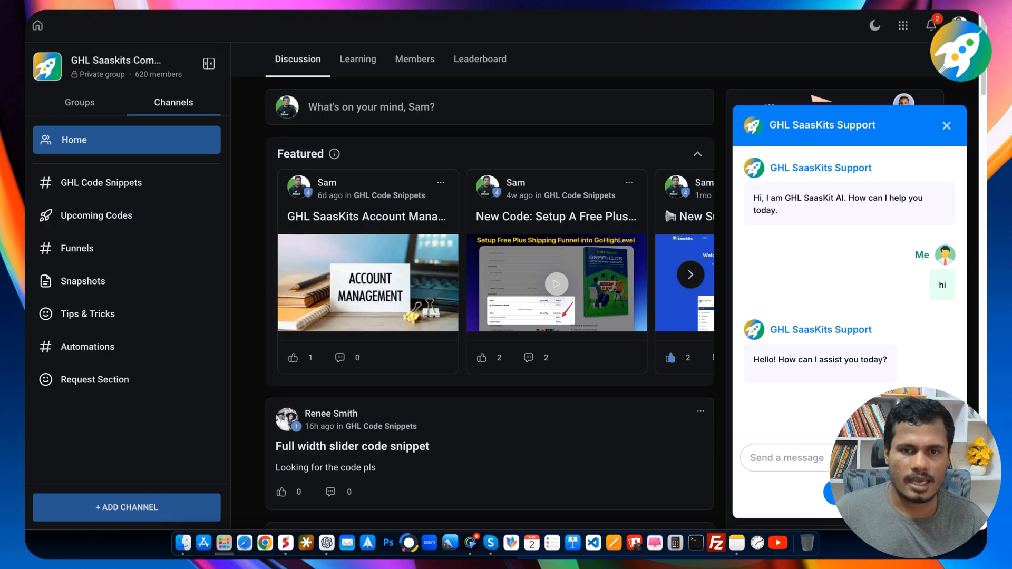
left_click(947, 126)
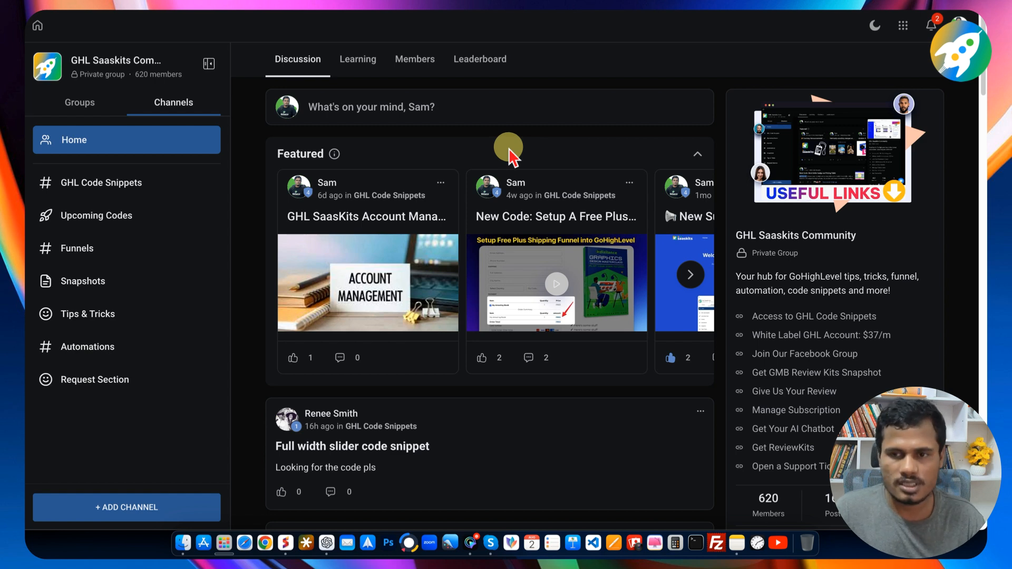
scroll(384, 265, "down", 4)
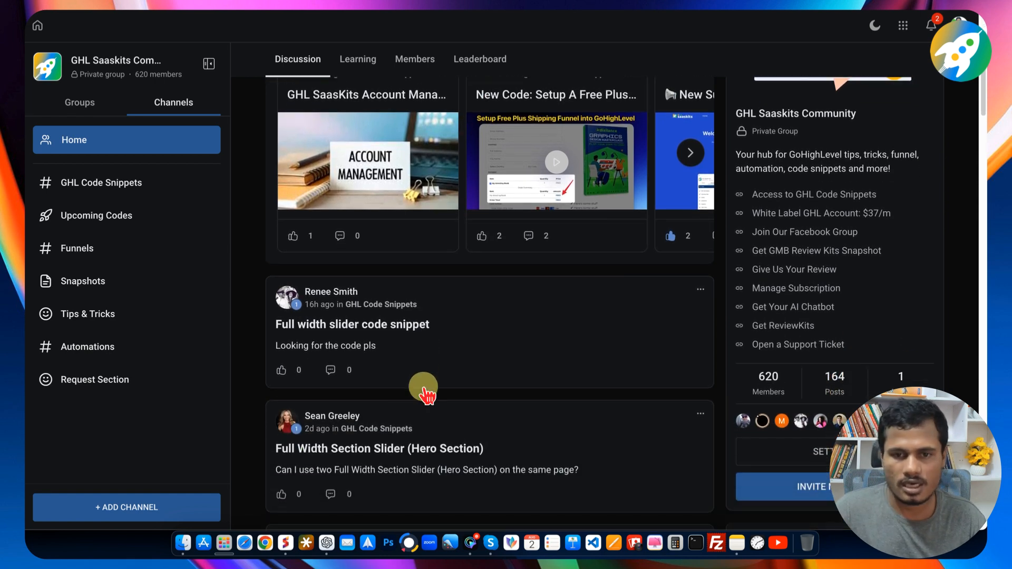
scroll(424, 390, "down", 2)
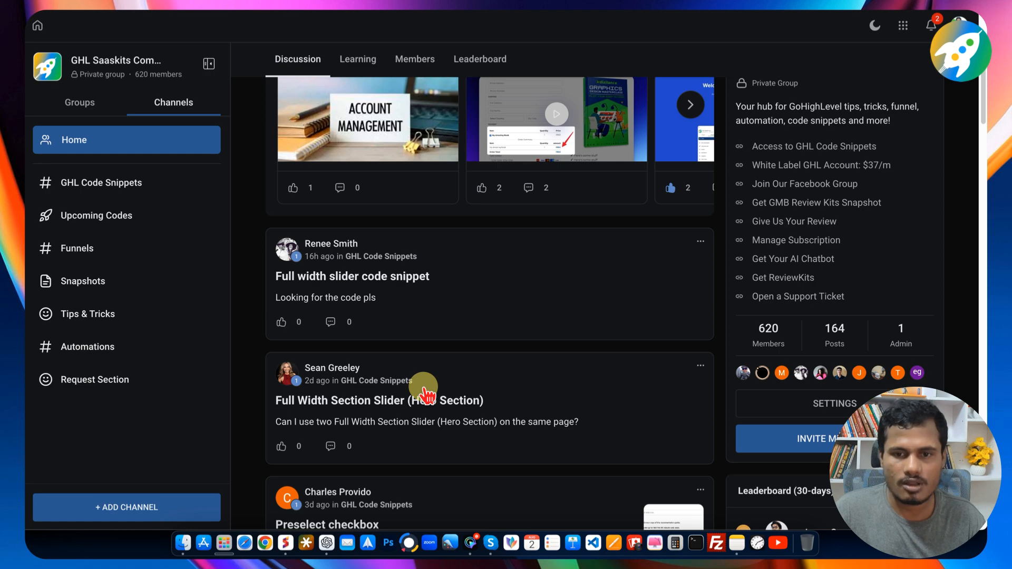
scroll(423, 390, "down", 9)
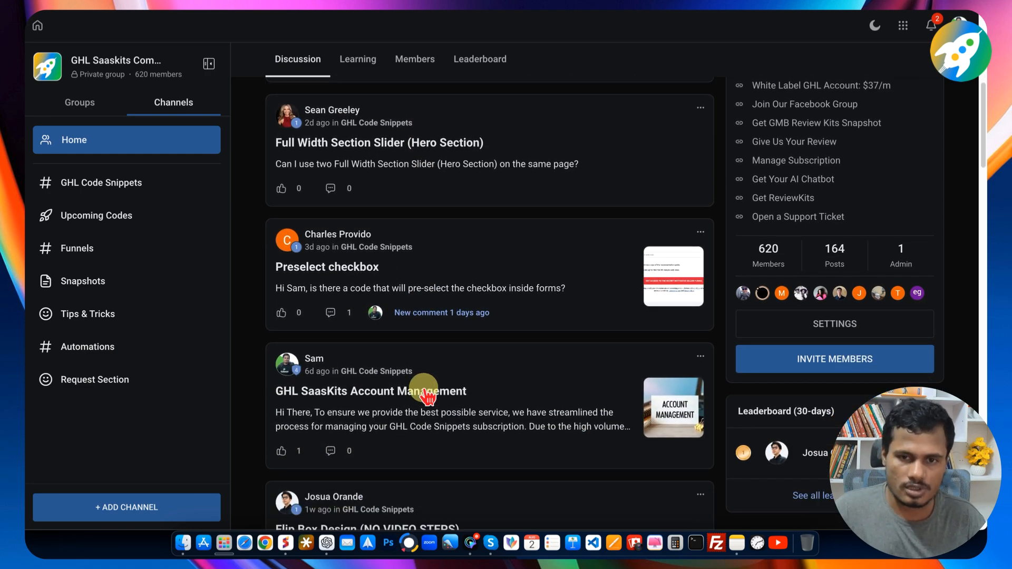
scroll(425, 393, "up", 10)
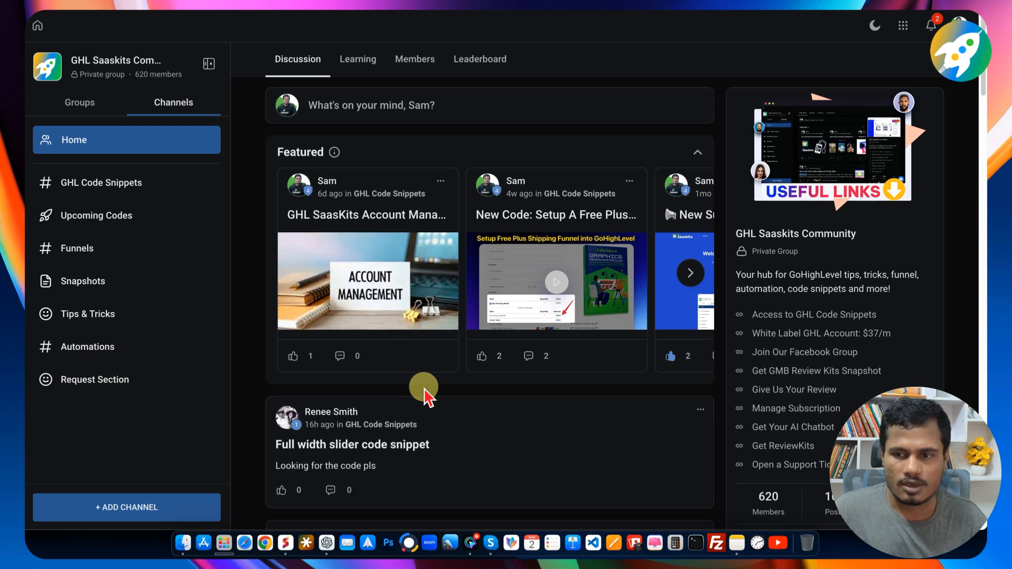
scroll(784, 252, "down", 2)
scroll(784, 252, "down", 2)
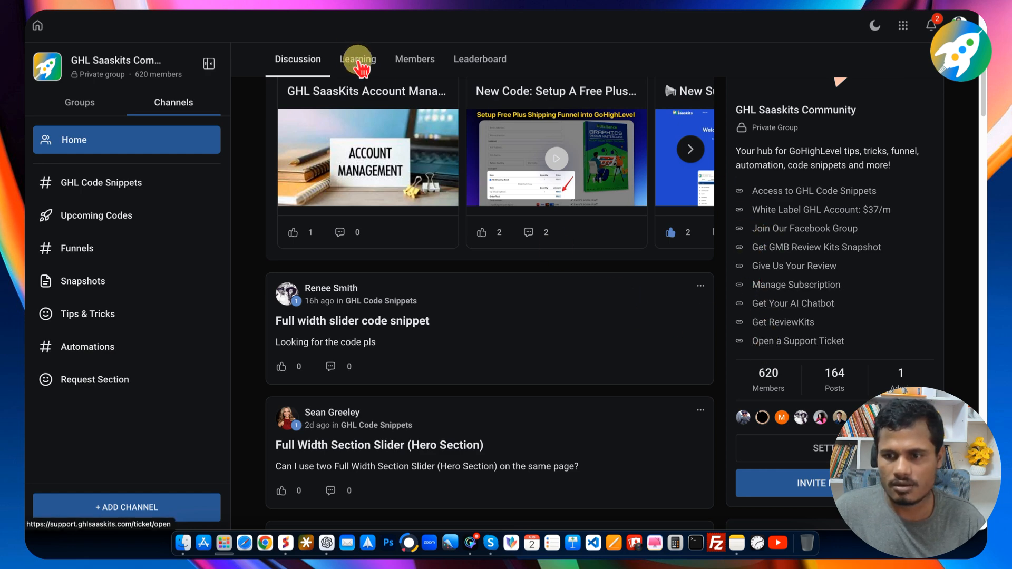
- Look through the community's Learning courses, including the GHL Code Snippets ones, and return to the Discussion feed
scroll(865, 395, "up", 3)
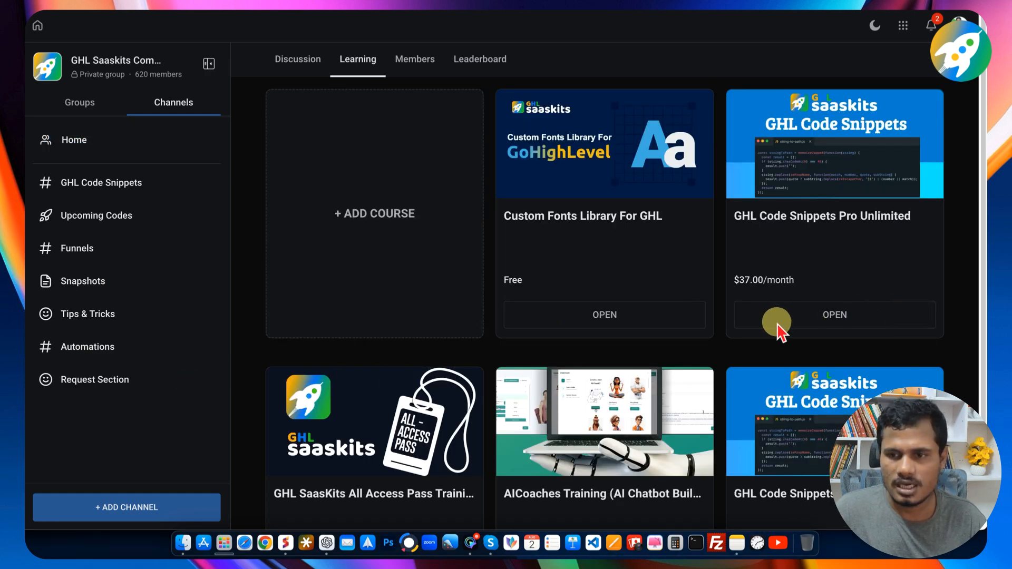
scroll(822, 333, "down", 2)
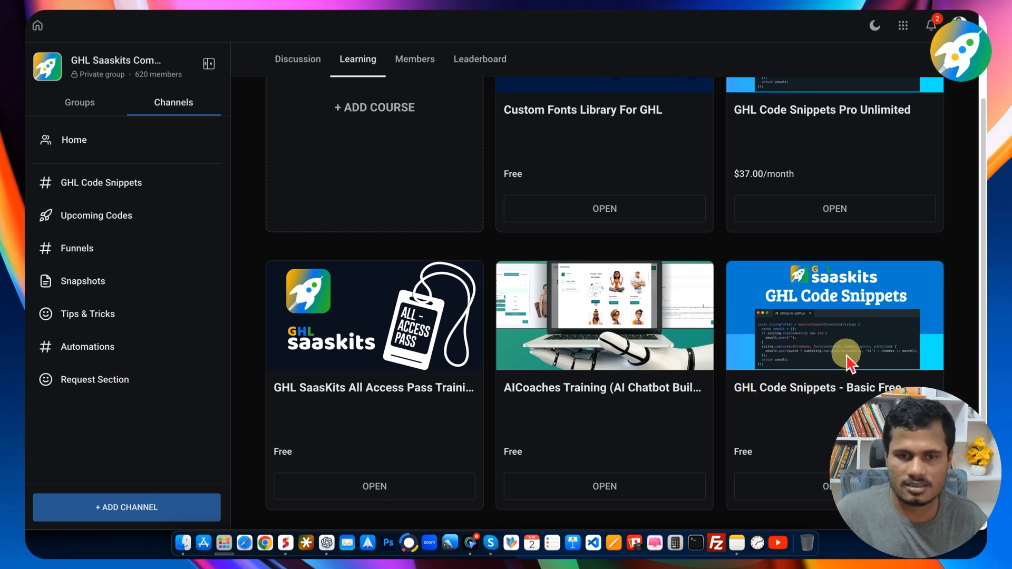
scroll(849, 363, "up", 2)
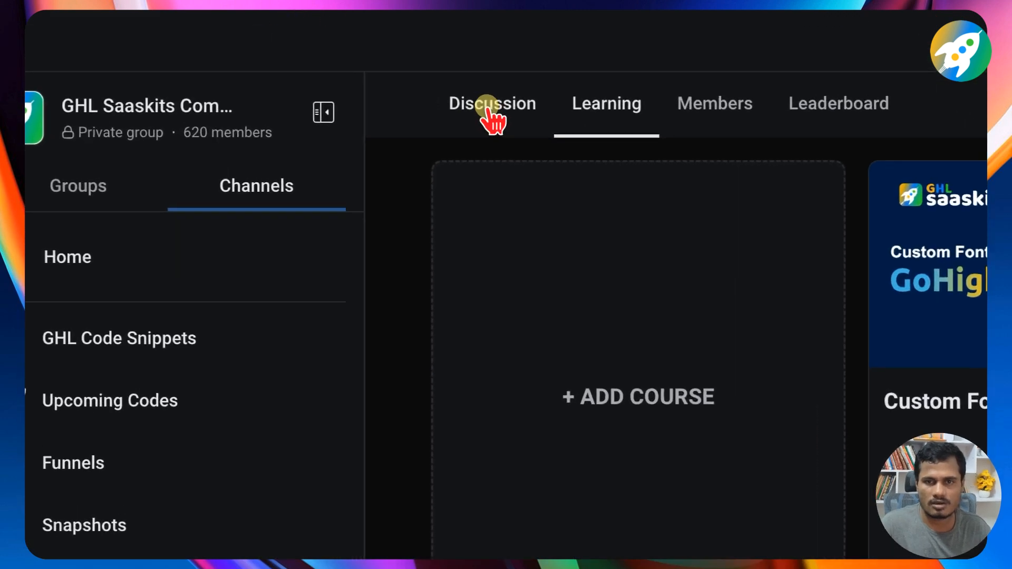
left_click(488, 104)
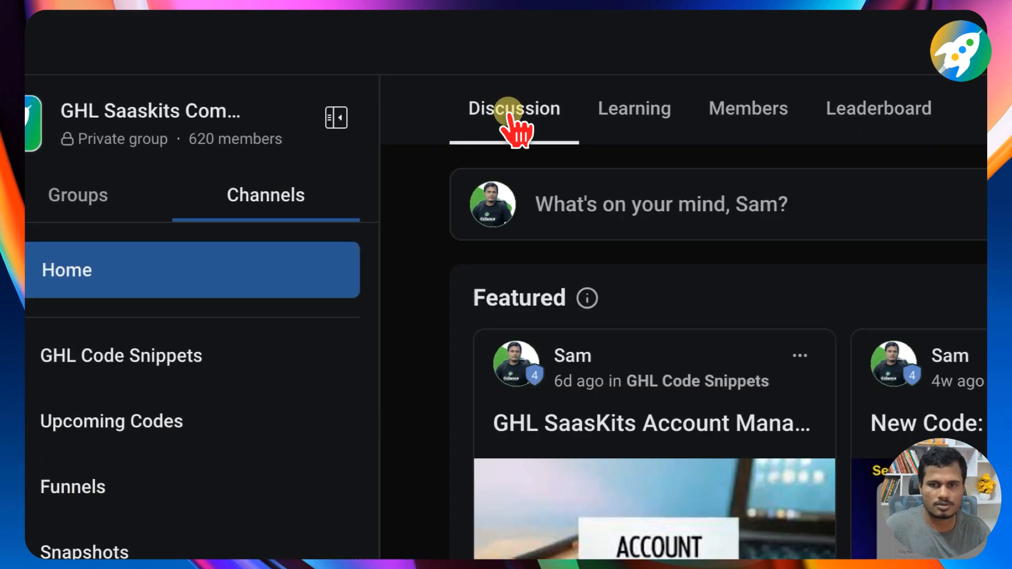